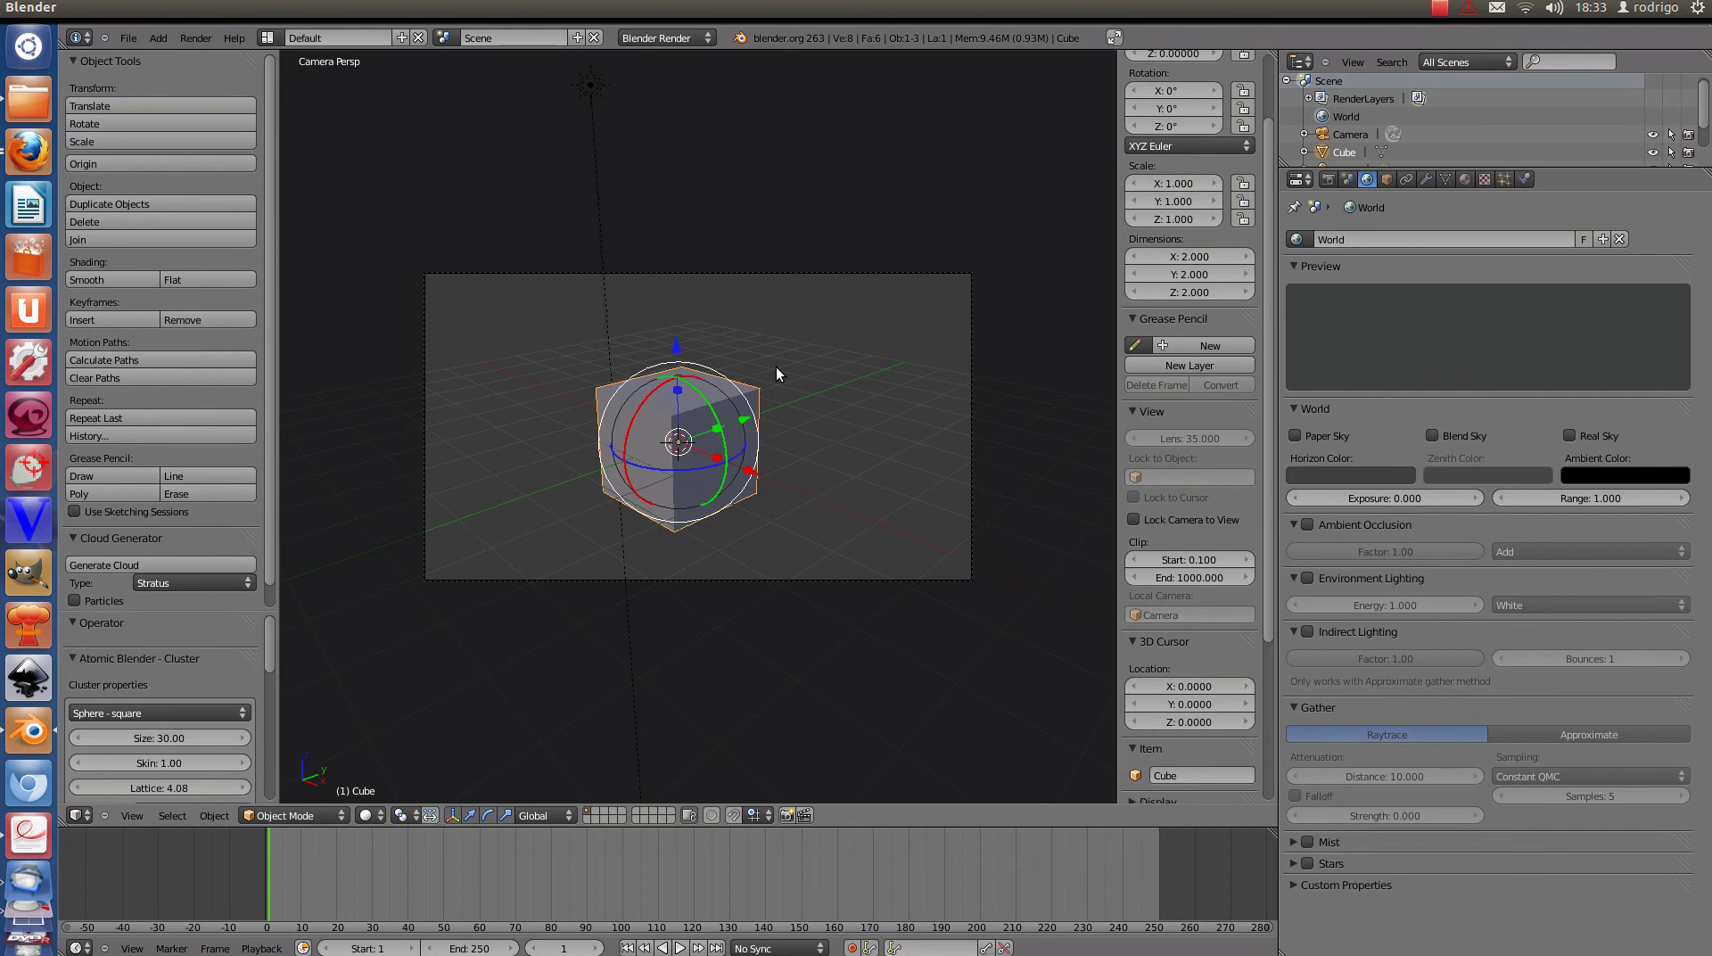
Scale the default cube up to 2.816 on all axes, about 5.632 per side.
{"action": "key", "text": "s"}
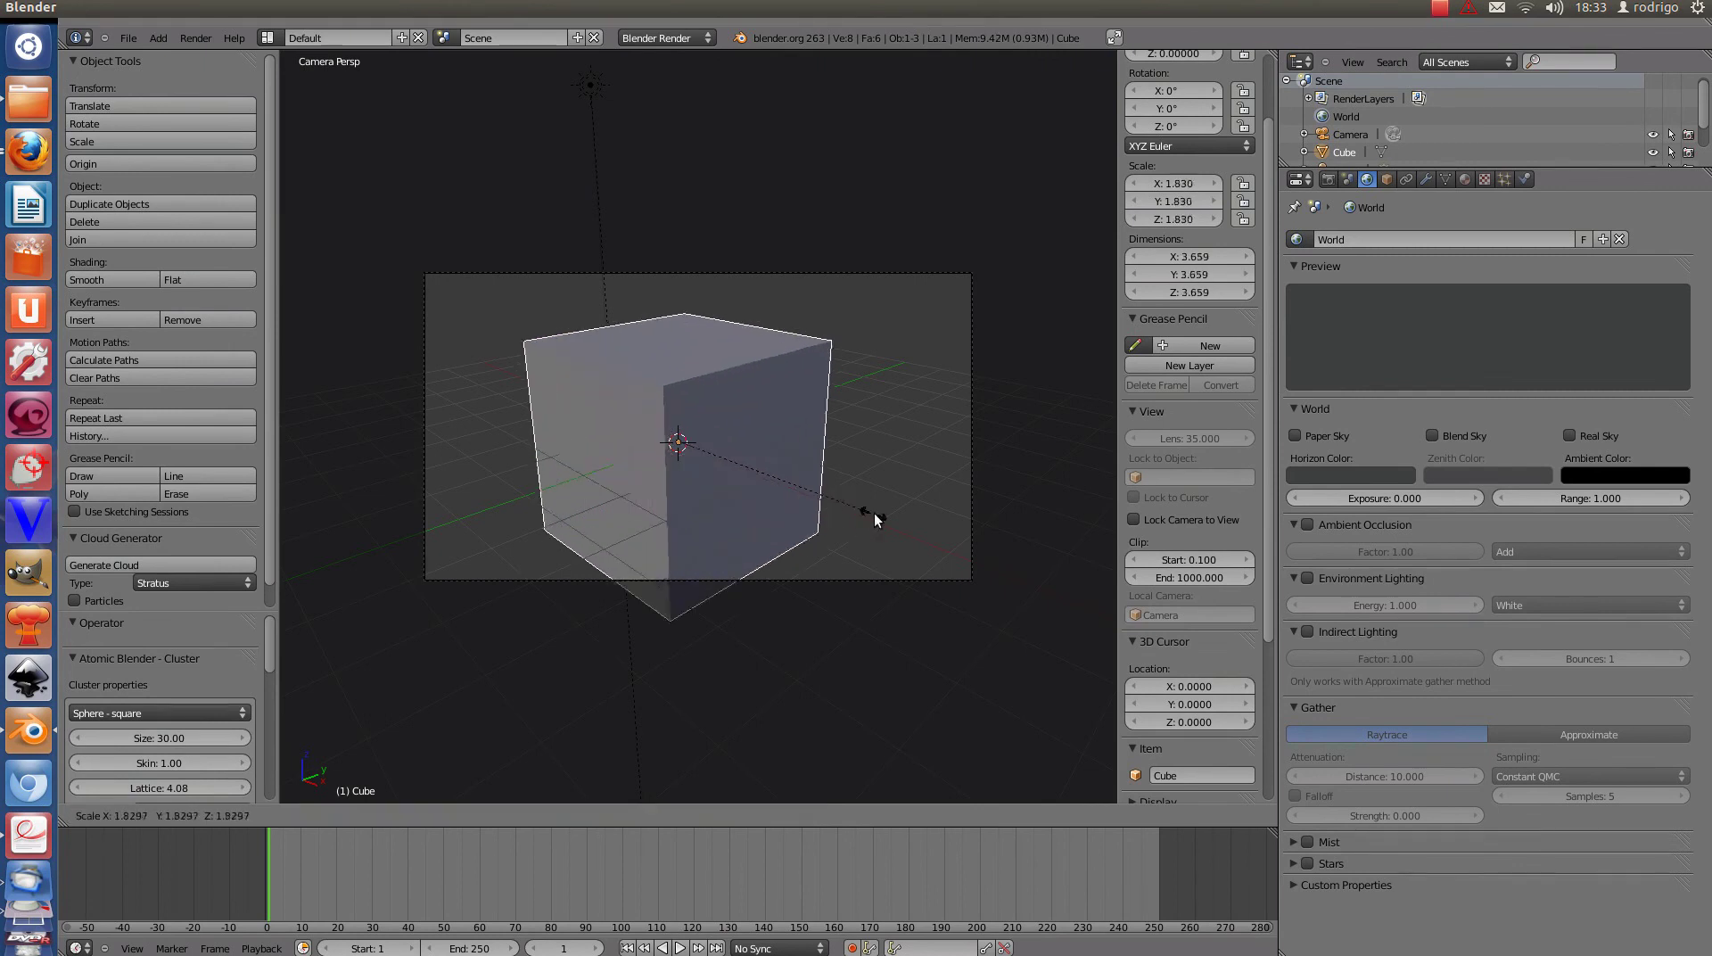
{"action": "left_click", "coordinate": [975, 562]}
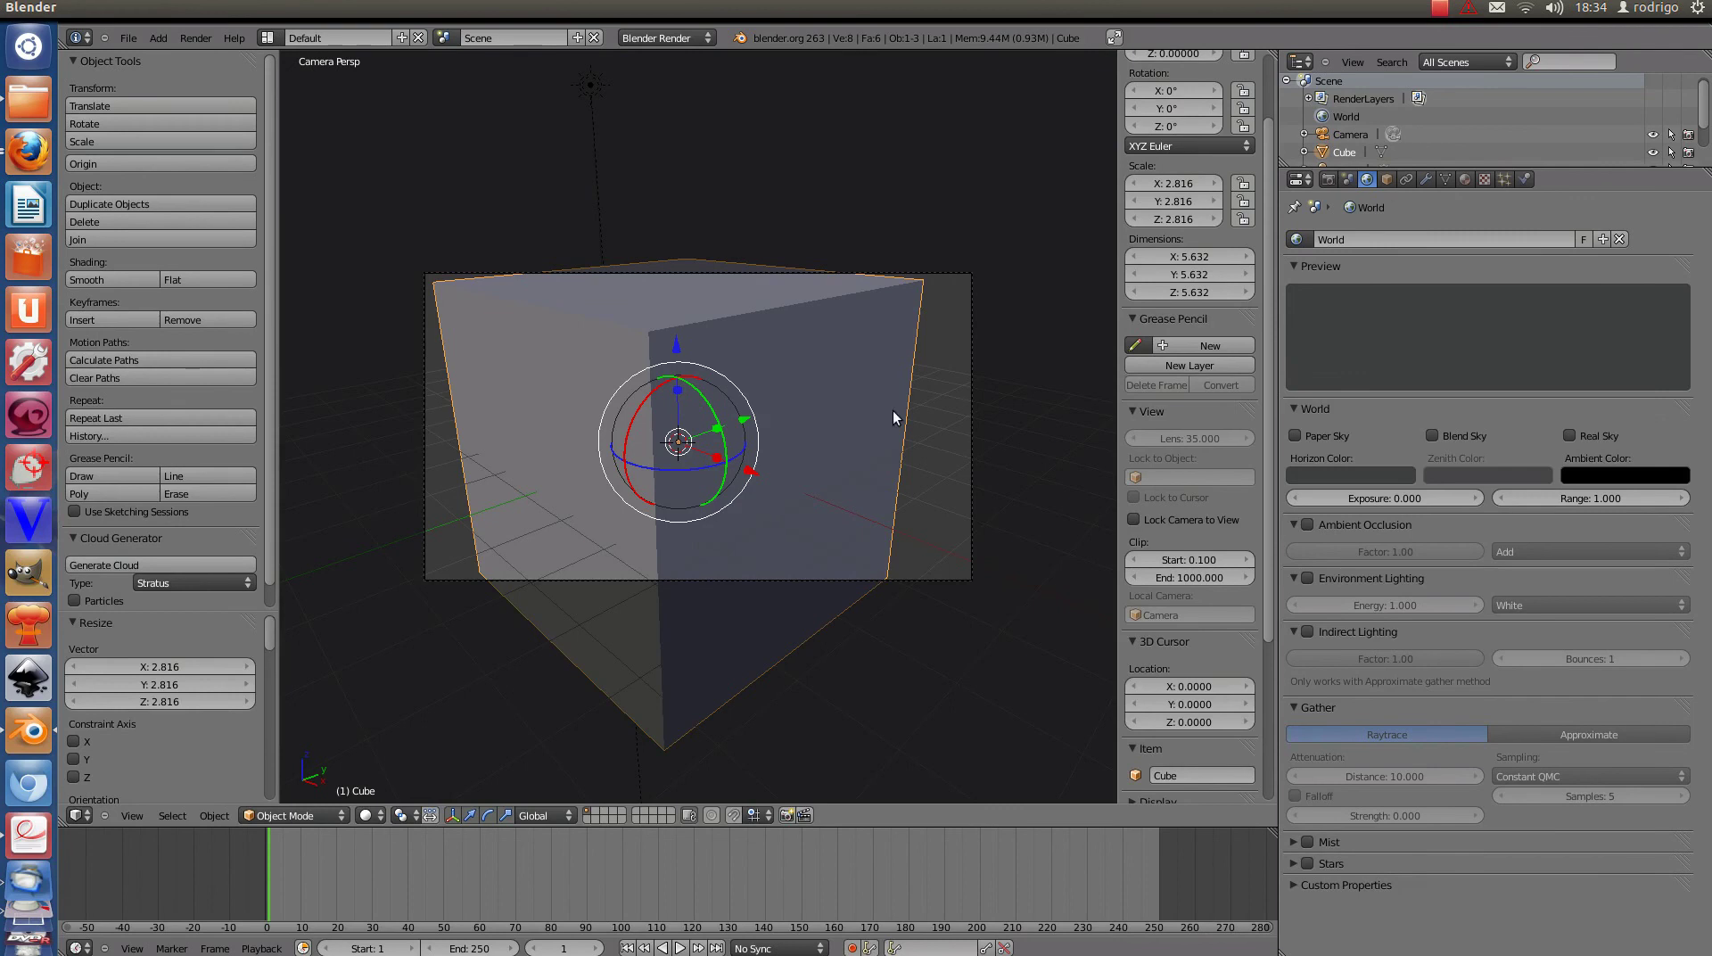
{"action": "key", "text": "shift+a"}
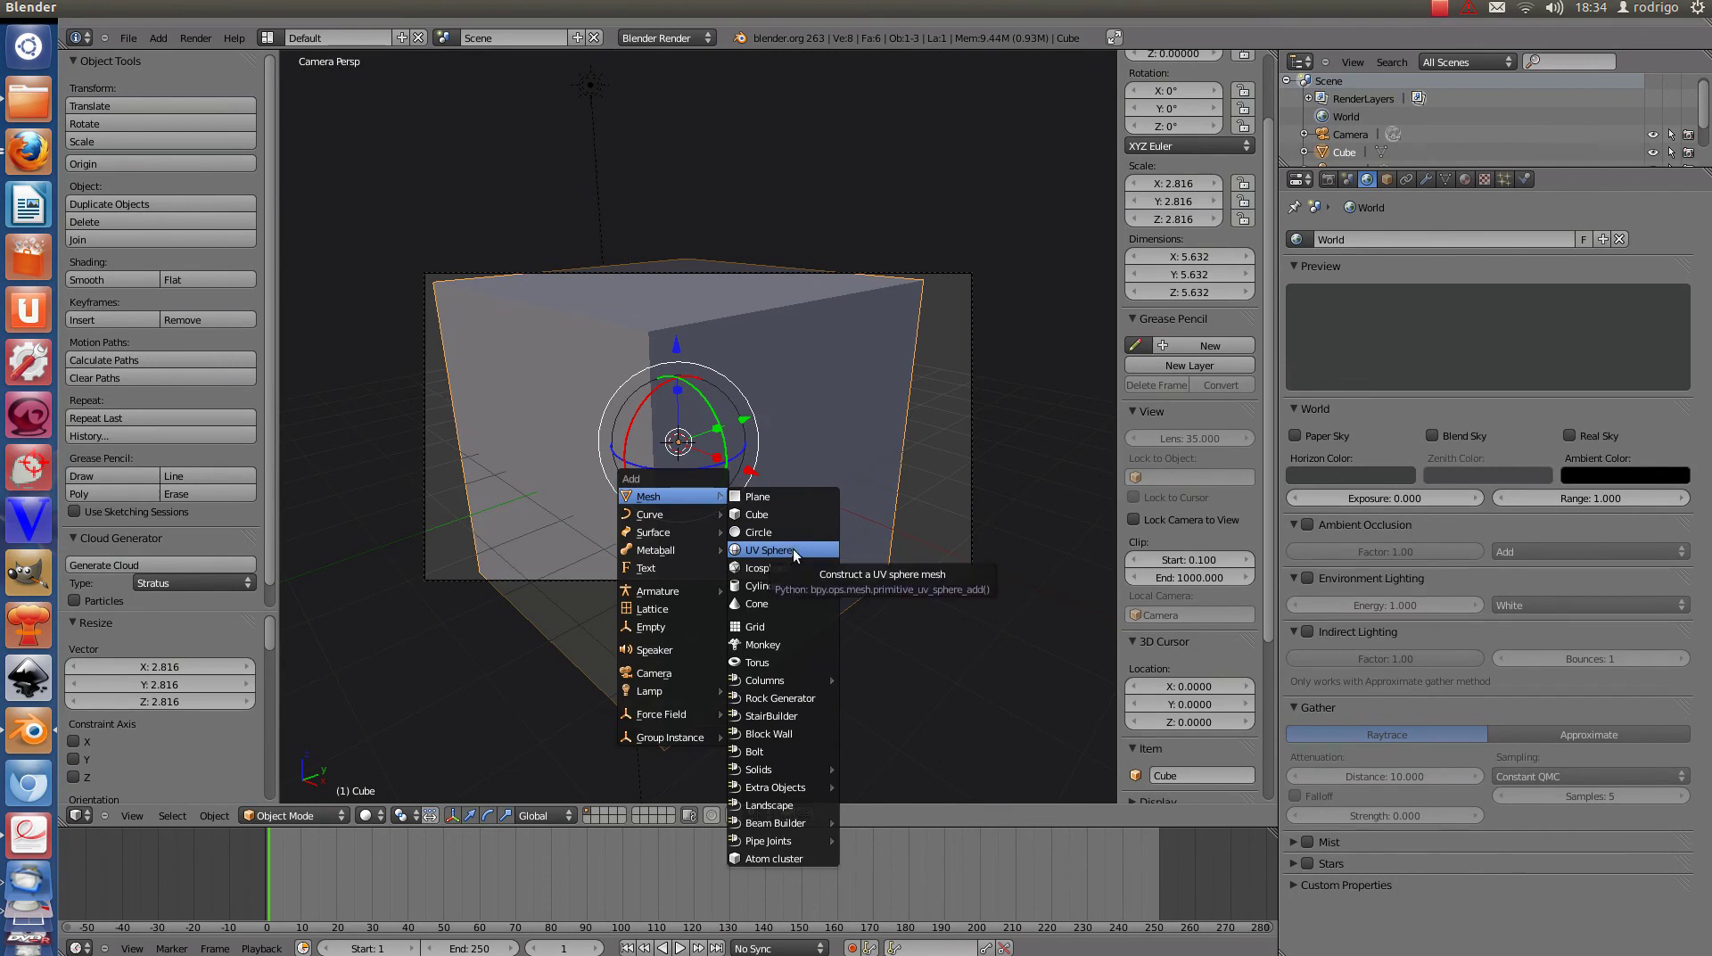
Add a cube scaled to 0.413 and raise it high inside the domain in wireframe view.
{"action": "left_click", "coordinate": [796, 517]}
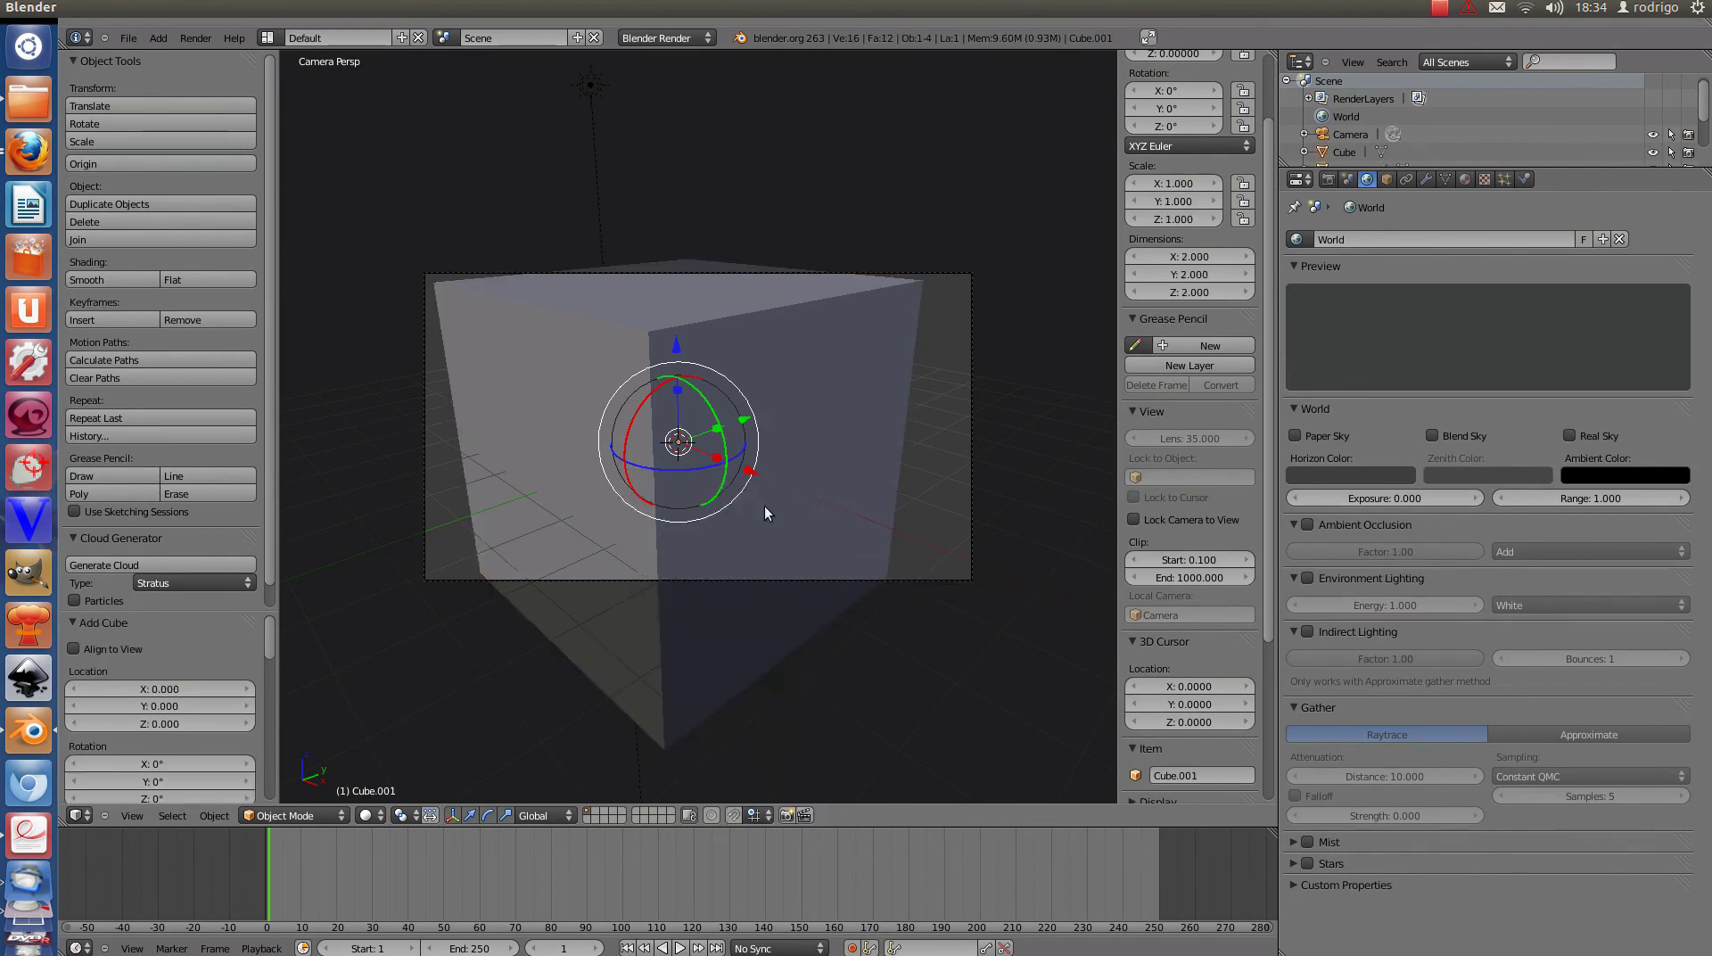
{"action": "key", "text": "z"}
{"action": "key", "text": "s"}
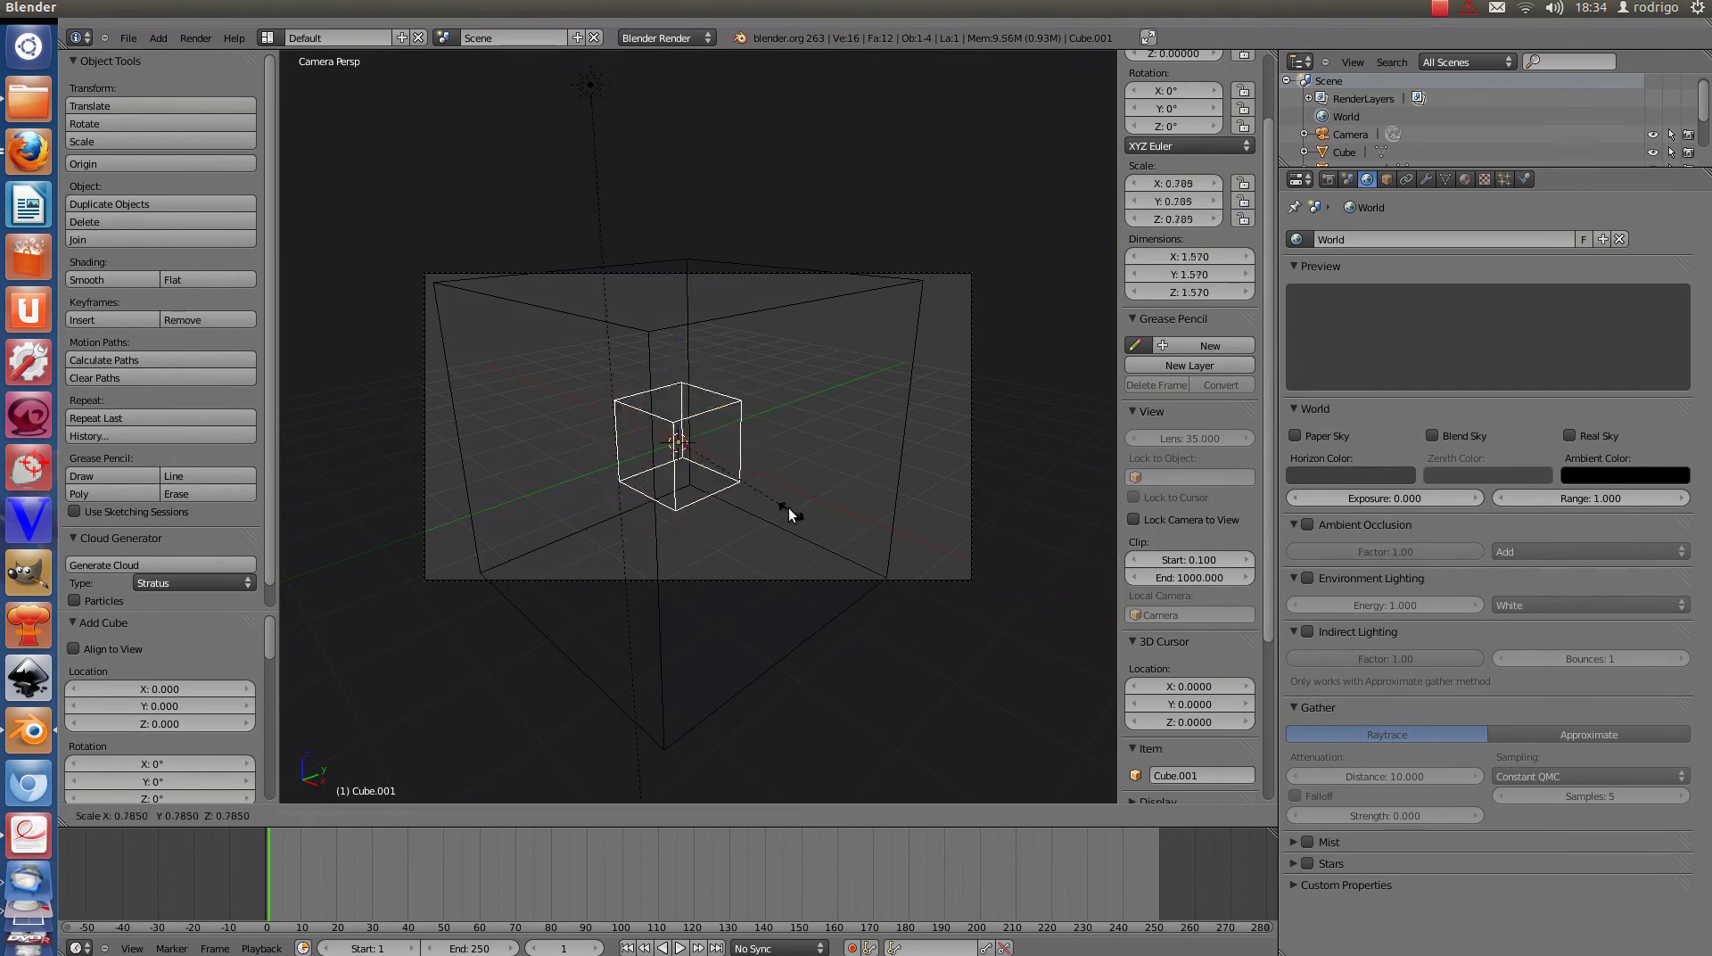
{"action": "left_click", "coordinate": [745, 444]}
{"action": "key", "text": "g"}
{"action": "key", "text": "z"}
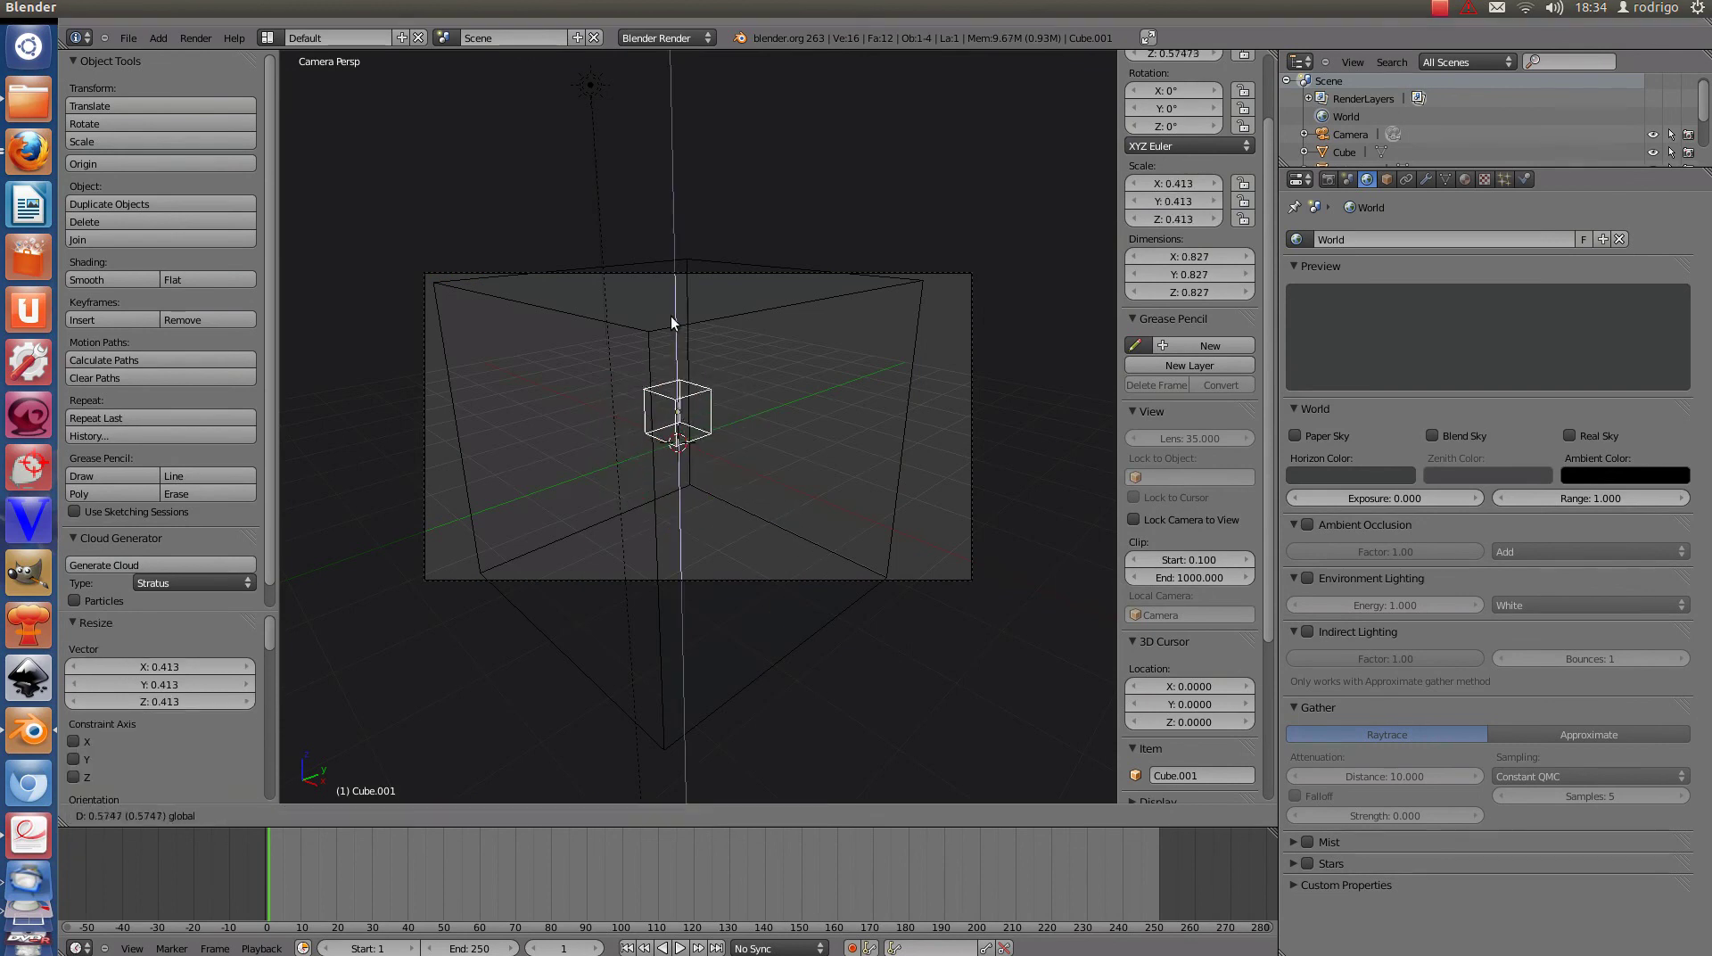
{"action": "left_click", "coordinate": [739, 382]}
{"action": "key", "text": "g"}
{"action": "key", "text": "y"}
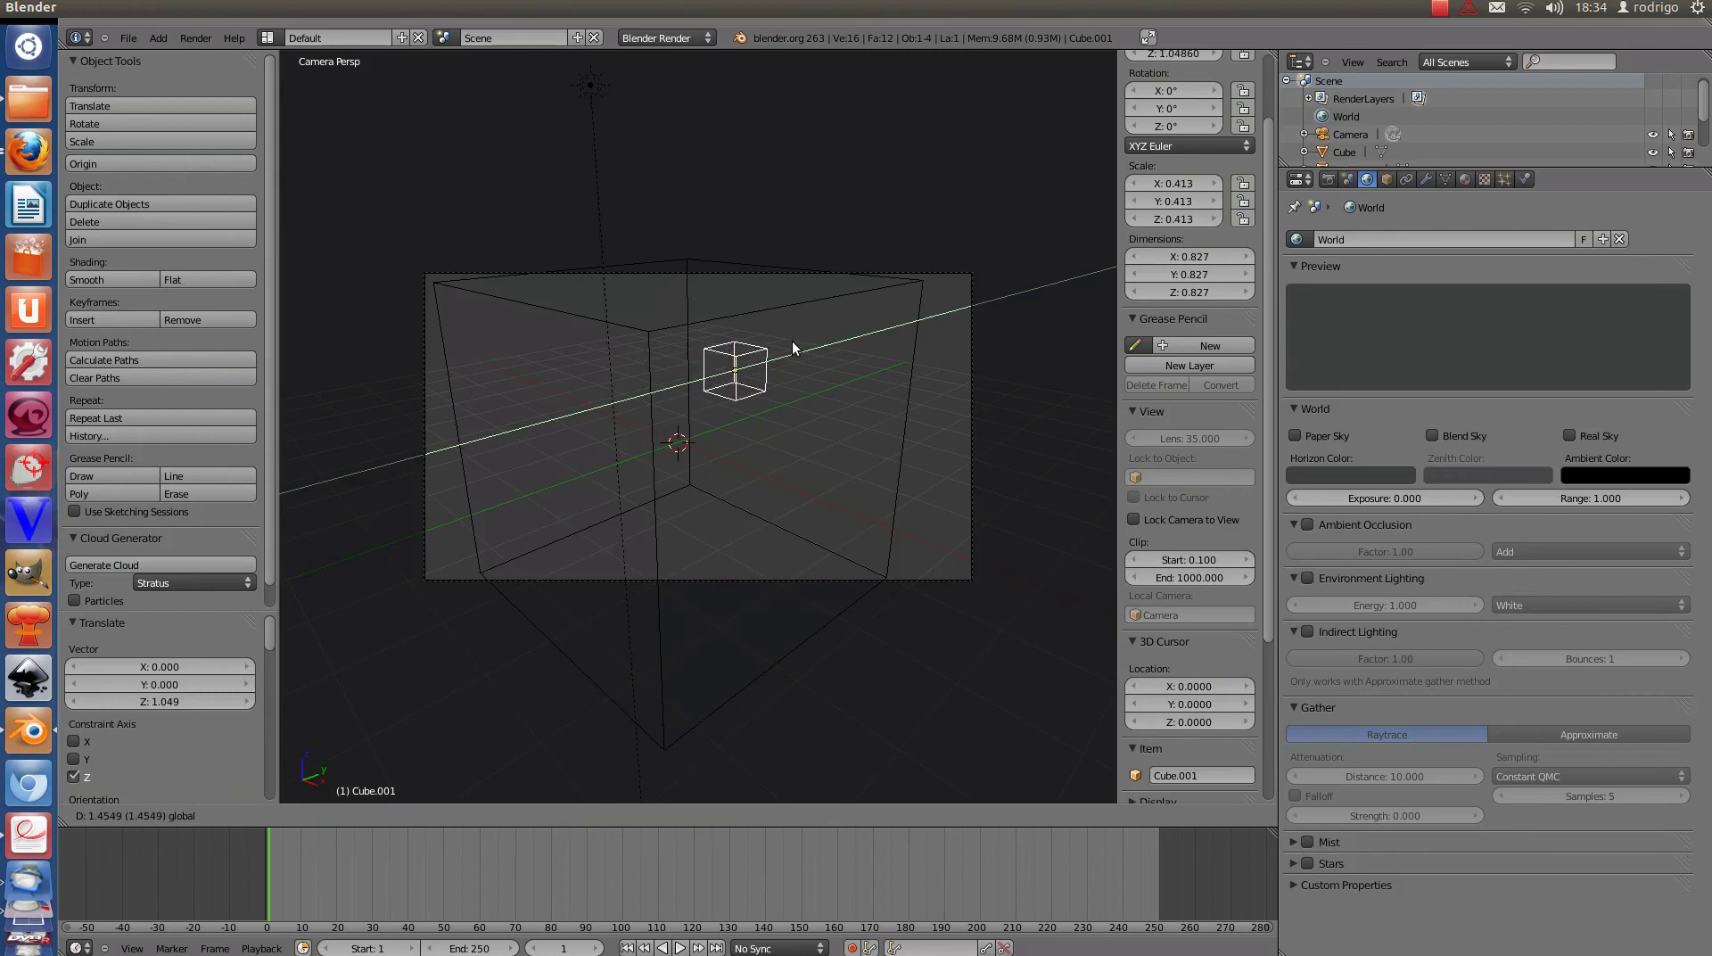
{"action": "left_click", "coordinate": [796, 340]}
{"action": "key", "text": "KP_0"}
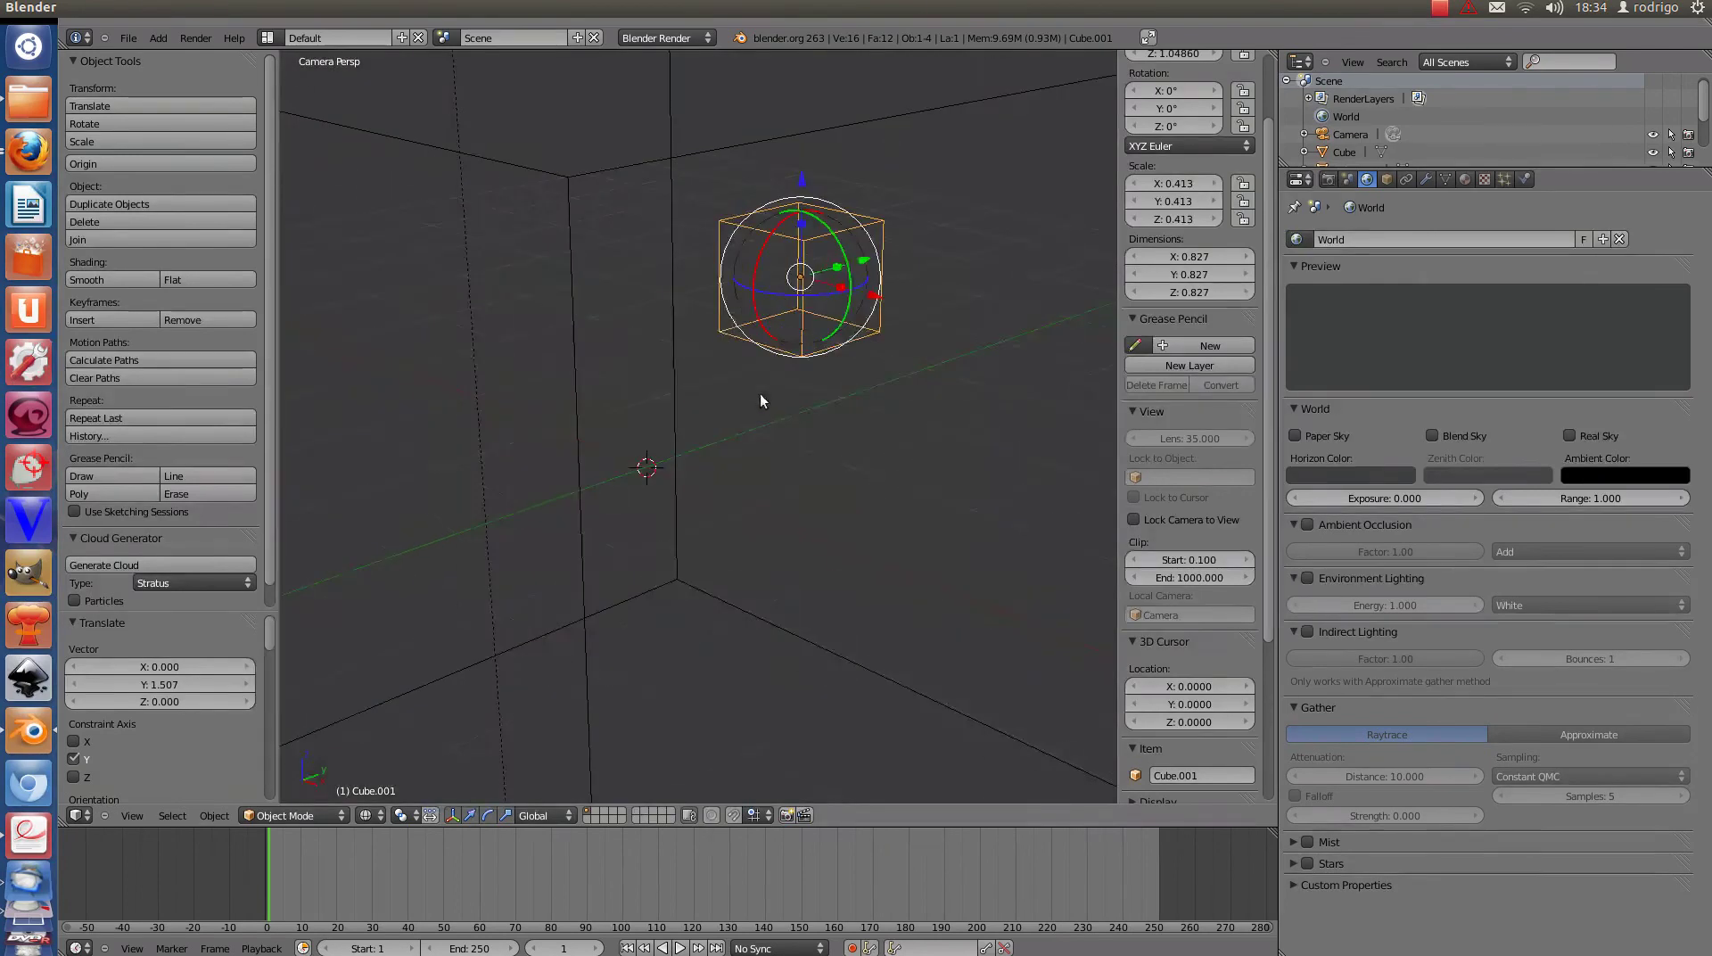
{"action": "key", "text": "KP_0"}
{"action": "key", "text": "KP_0"}
{"action": "key", "text": "KP_0"}
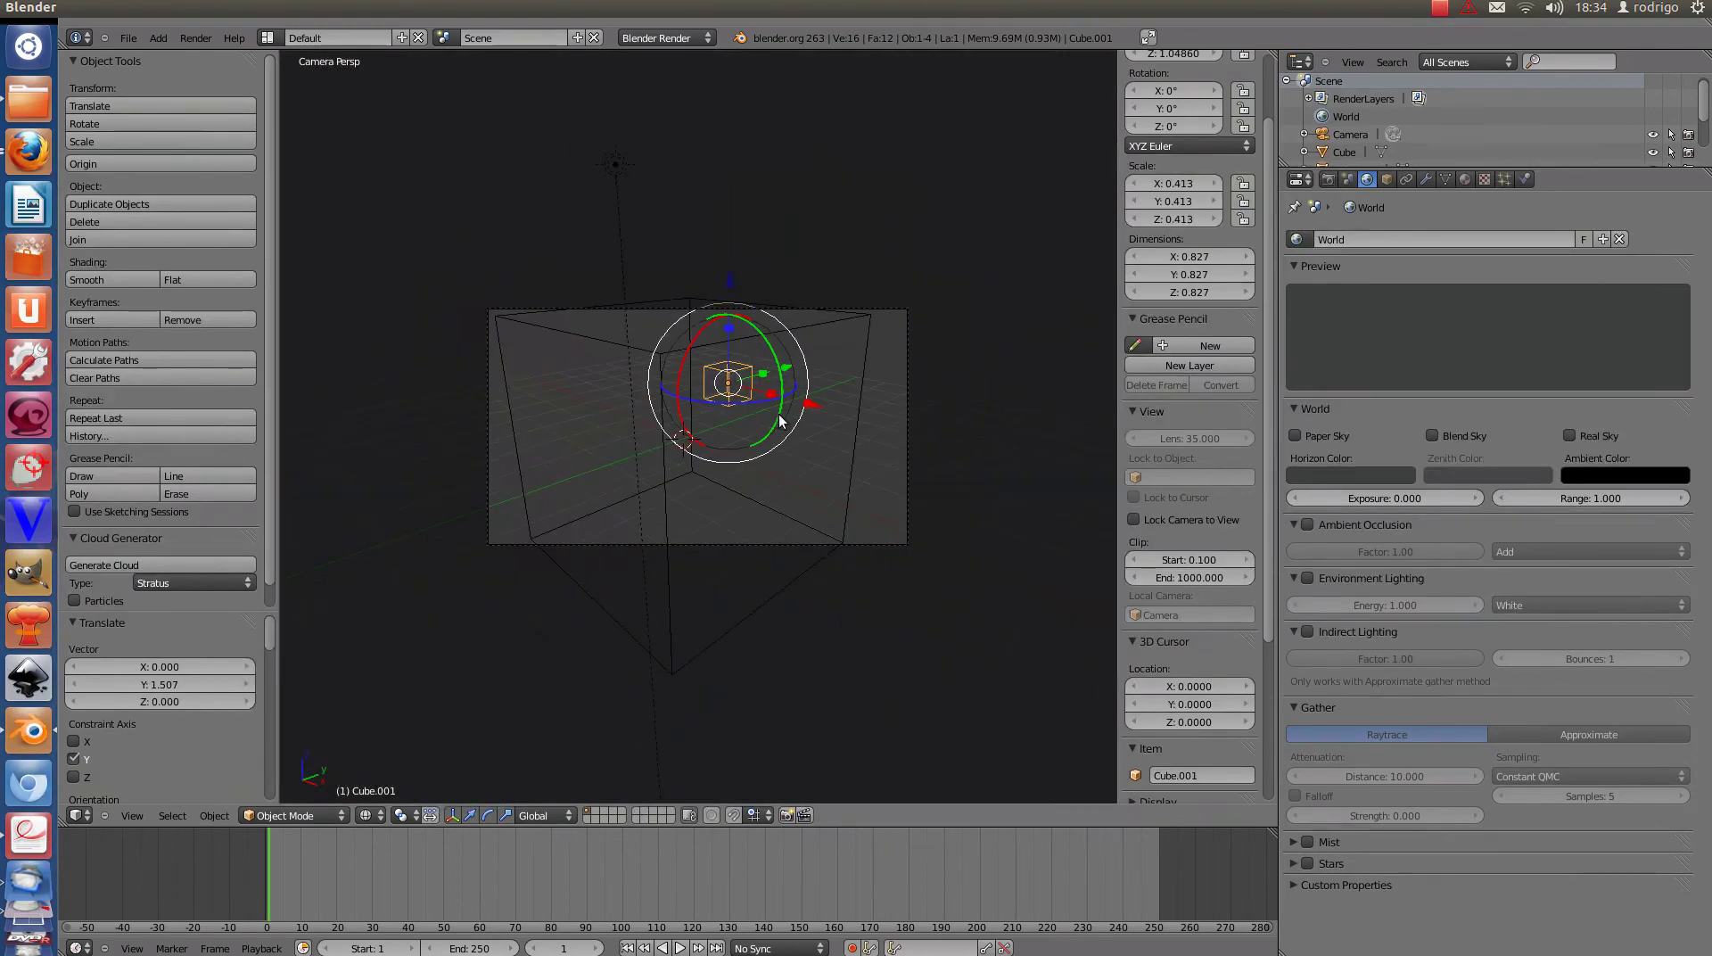
Duplicate the small cube, move it near the domain floor, and stretch it along X into a box.
{"action": "key", "text": "shift+d"}
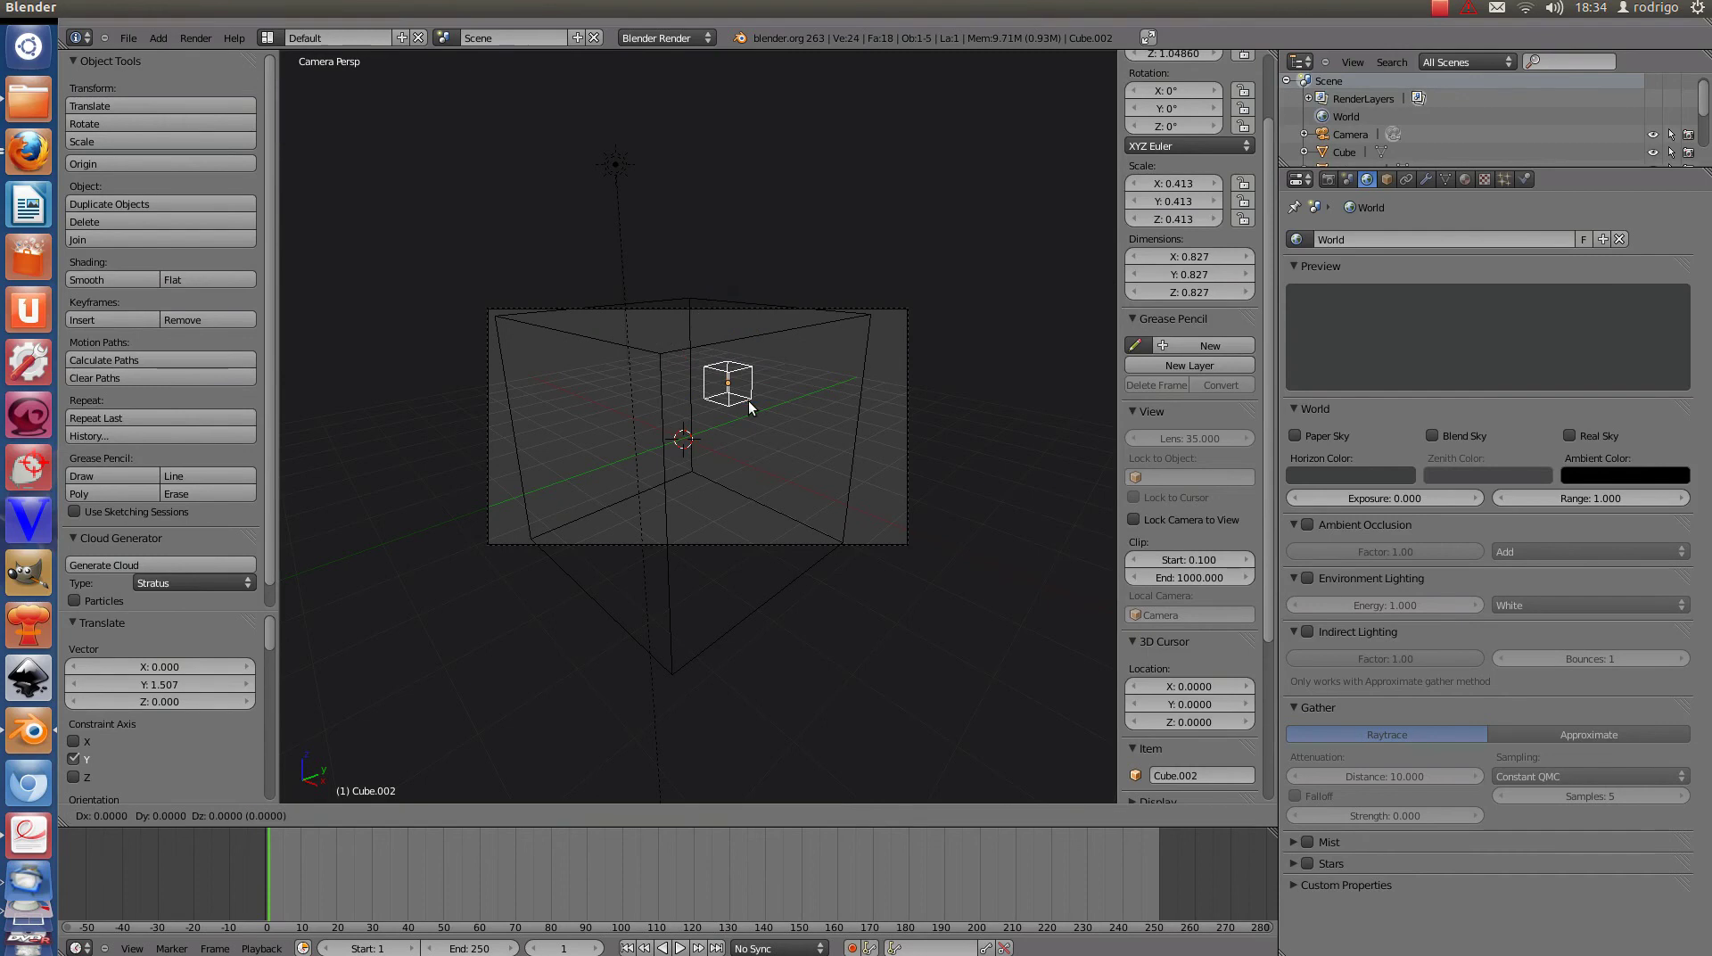
{"action": "key", "text": "z"}
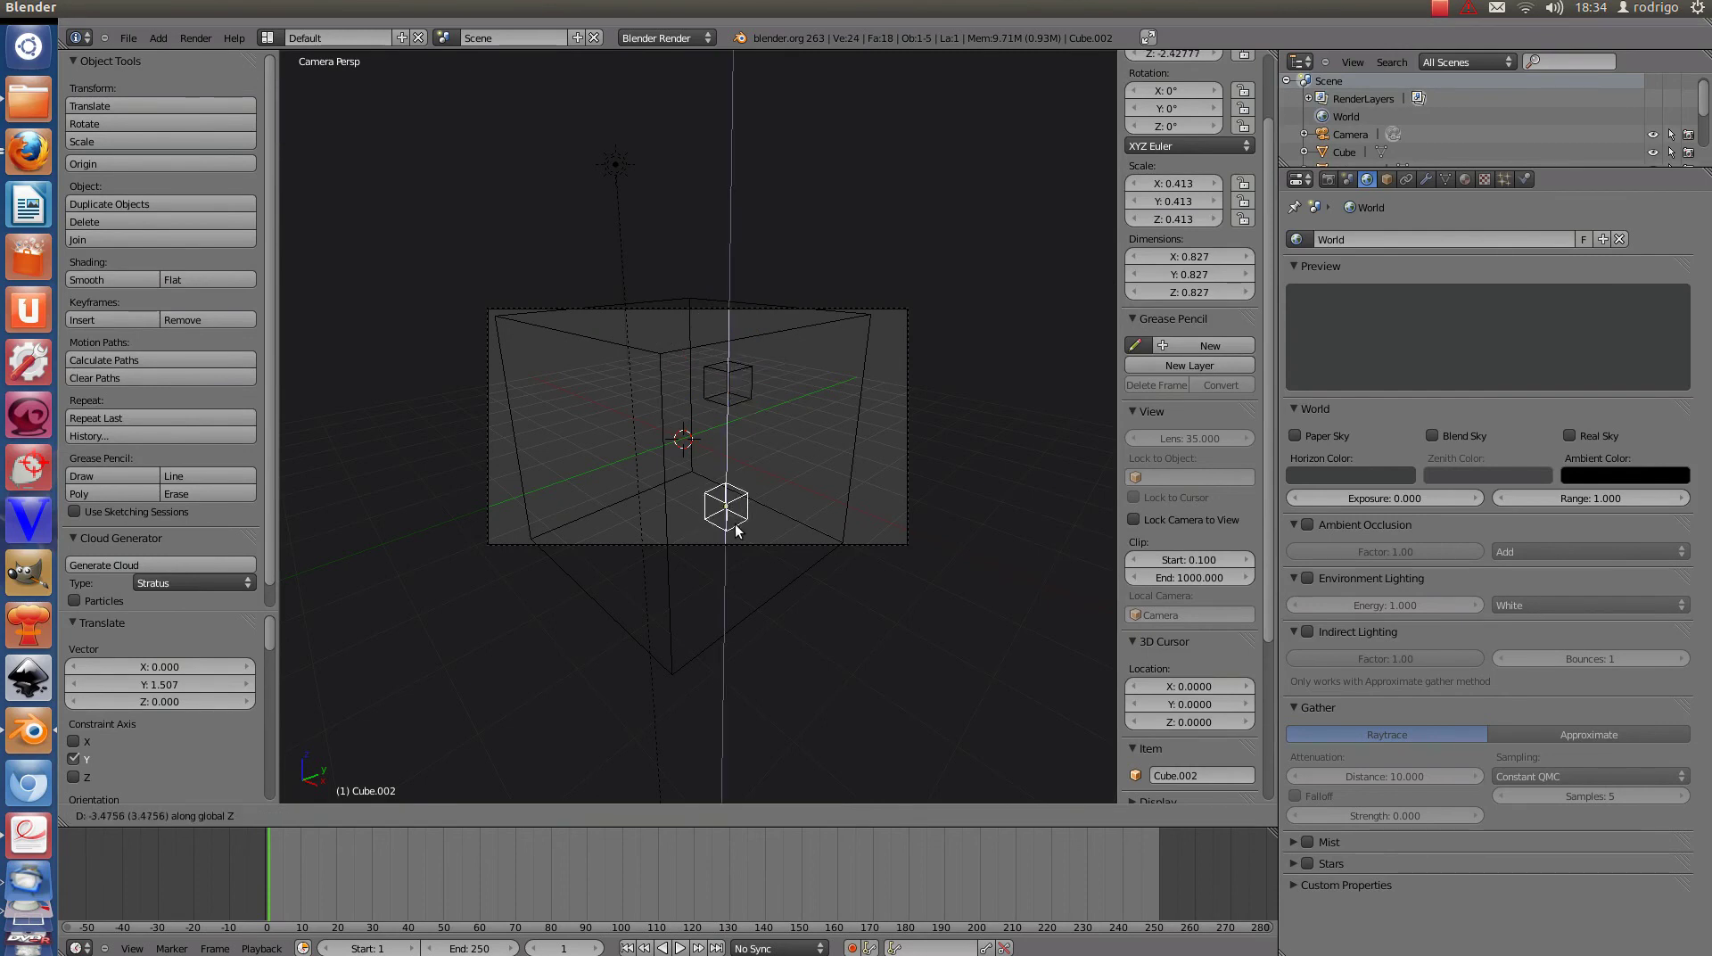
{"action": "left_click", "coordinate": [744, 504]}
{"action": "key", "text": "g"}
{"action": "key", "text": "y"}
{"action": "left_click", "coordinate": [683, 530]}
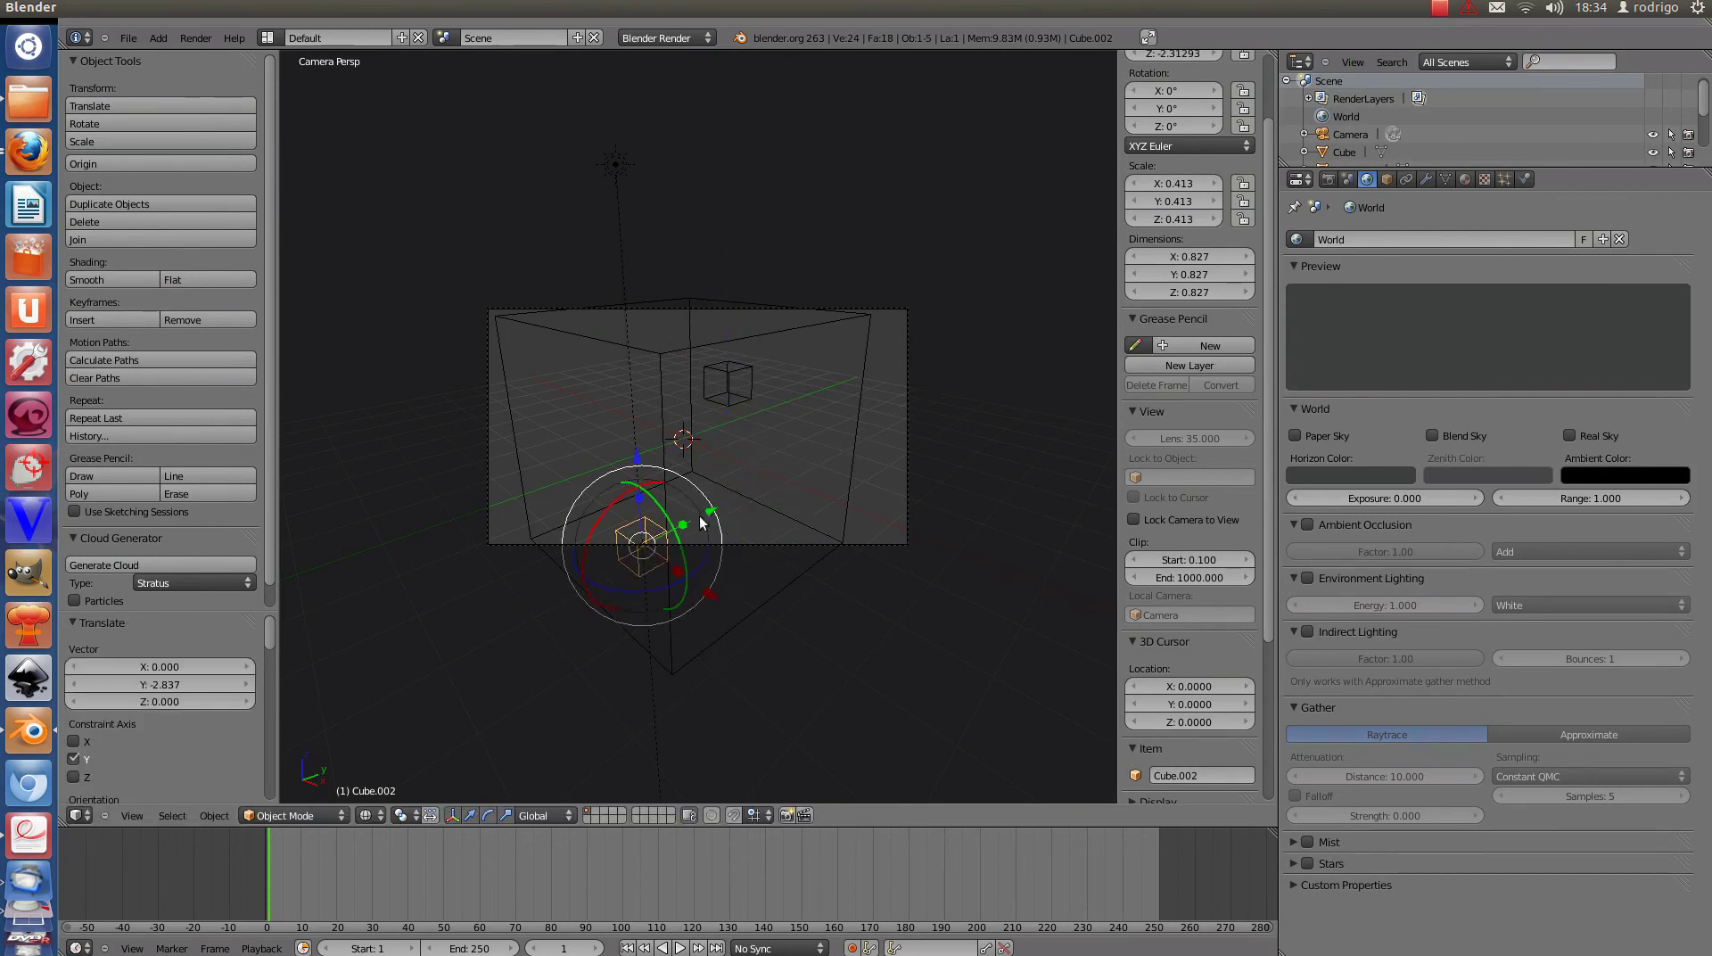
{"action": "key", "text": "g"}
{"action": "key", "text": "x"}
{"action": "left_click", "coordinate": [686, 576]}
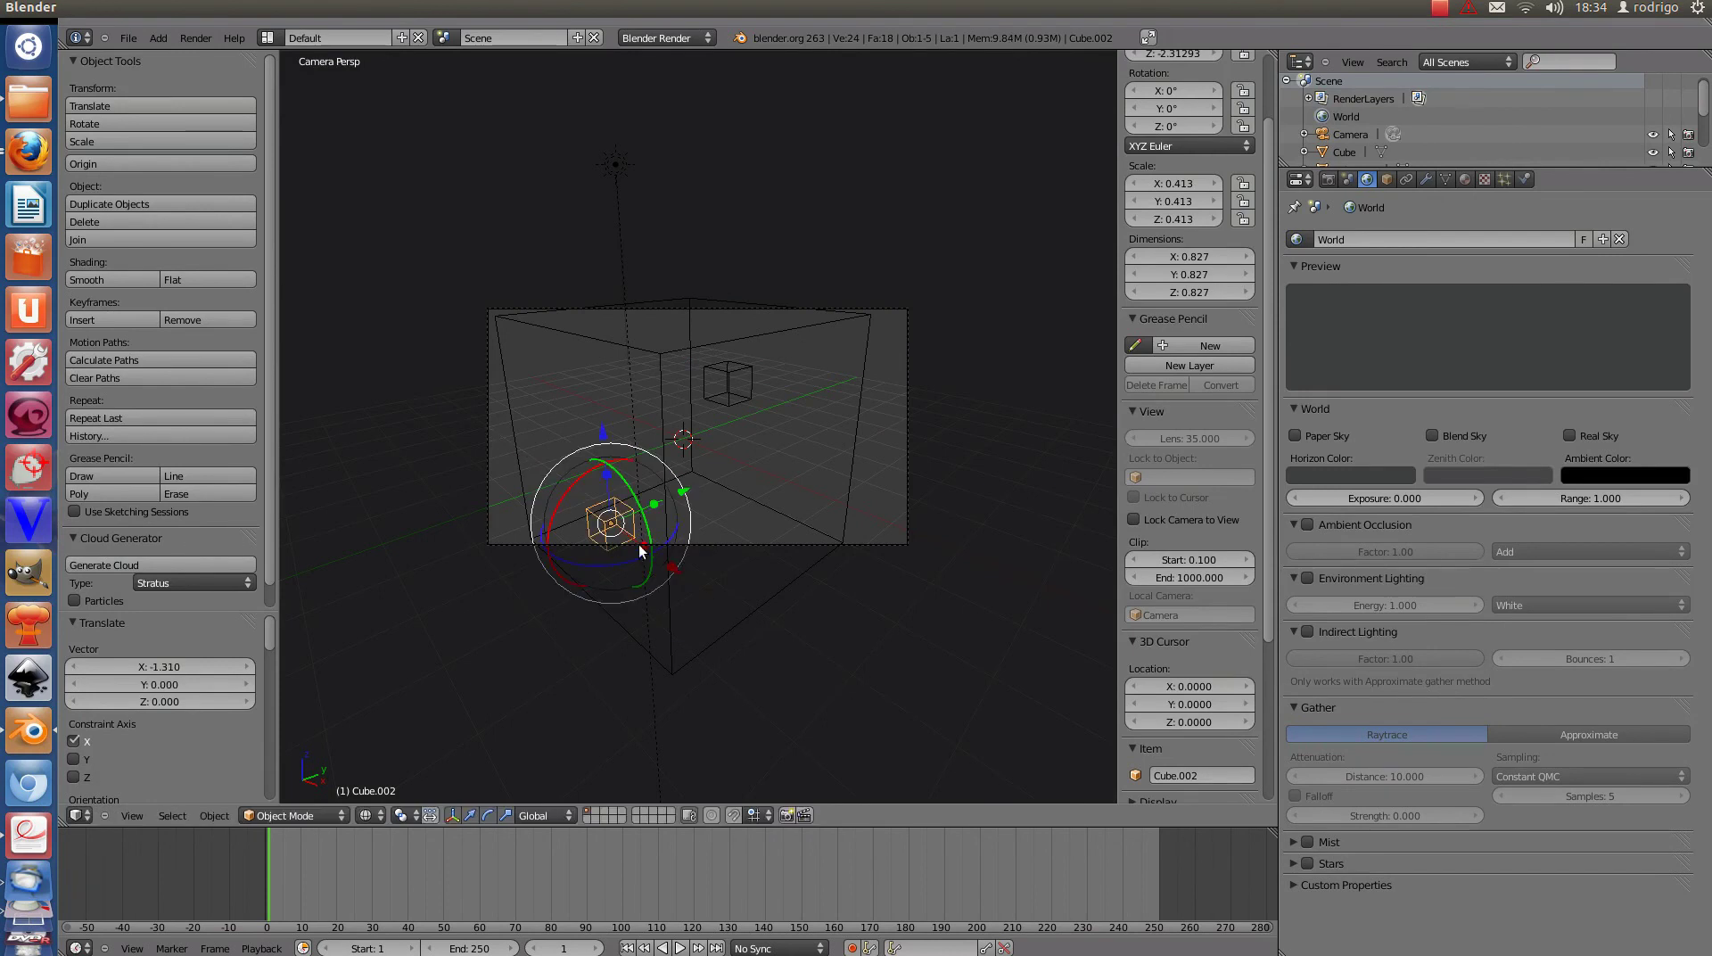
{"action": "key", "text": "s"}
{"action": "key", "text": "x"}
{"action": "left_click", "coordinate": [678, 563]}
{"action": "mouse_move", "coordinate": [678, 563]}
{"action": "middle_mouse_down"}
{"action": "mouse_move", "coordinate": [628, 571]}
{"action": "mouse_move", "coordinate": [671, 580]}
{"action": "middle_mouse_up"}
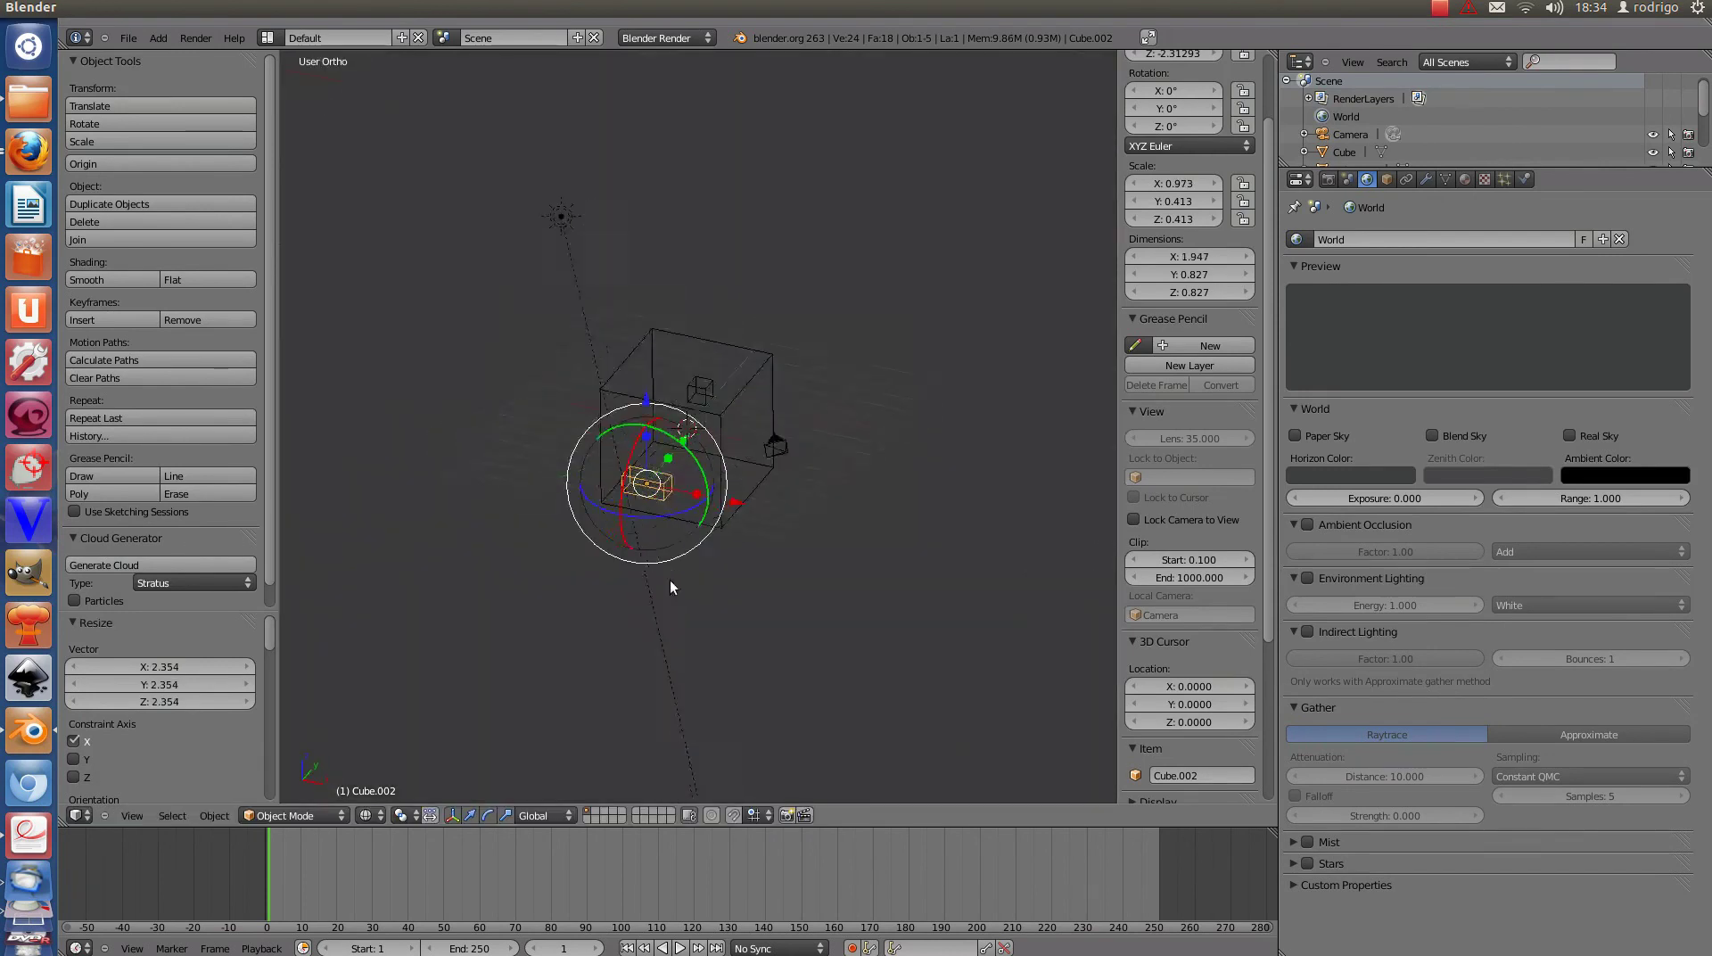
{"action": "scroll", "coordinate": [671, 580], "scroll_direction": "up", "scroll_amount": 3}
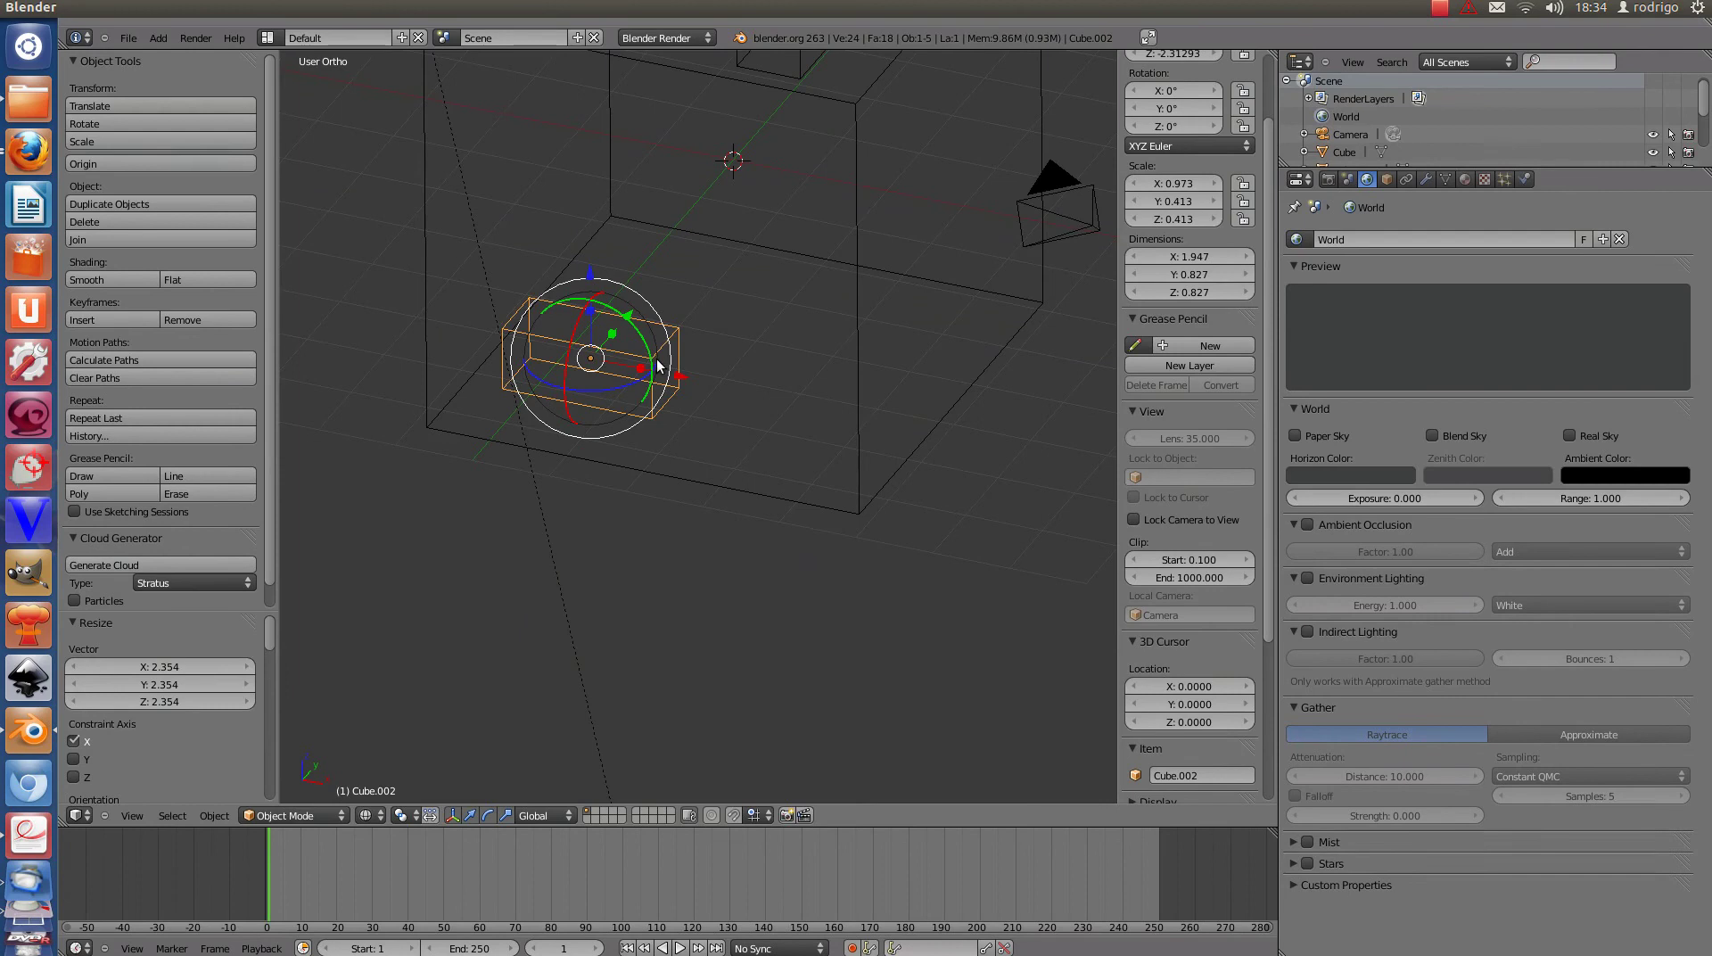
{"action": "mouse_move", "coordinate": [658, 366]}
{"action": "middle_mouse_down"}
{"action": "mouse_move", "coordinate": [726, 485]}
{"action": "mouse_move", "coordinate": [592, 501]}
{"action": "mouse_move", "coordinate": [600, 474]}
{"action": "mouse_move", "coordinate": [726, 497]}
{"action": "mouse_move", "coordinate": [699, 505]}
{"action": "mouse_move", "coordinate": [673, 470]}
{"action": "mouse_move", "coordinate": [731, 374]}
{"action": "middle_mouse_up"}
Add a cylinder and place it beside the box near the domain's bottom.
{"action": "key", "text": "a"}
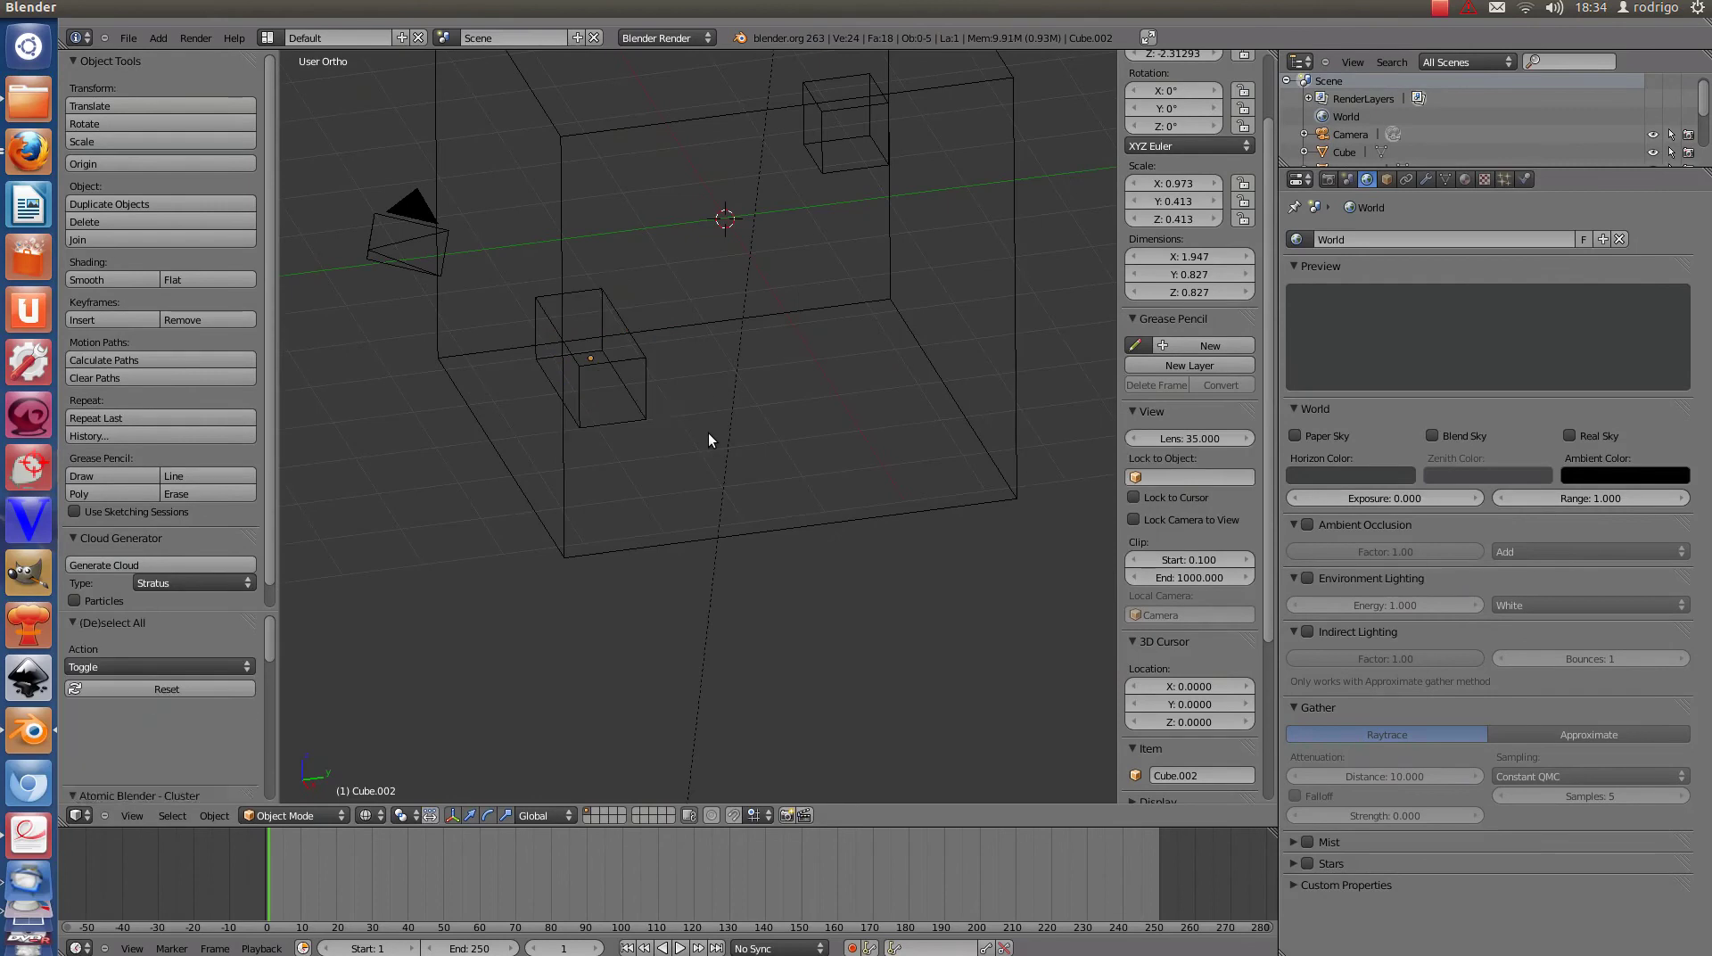
{"action": "key", "text": "shift+a"}
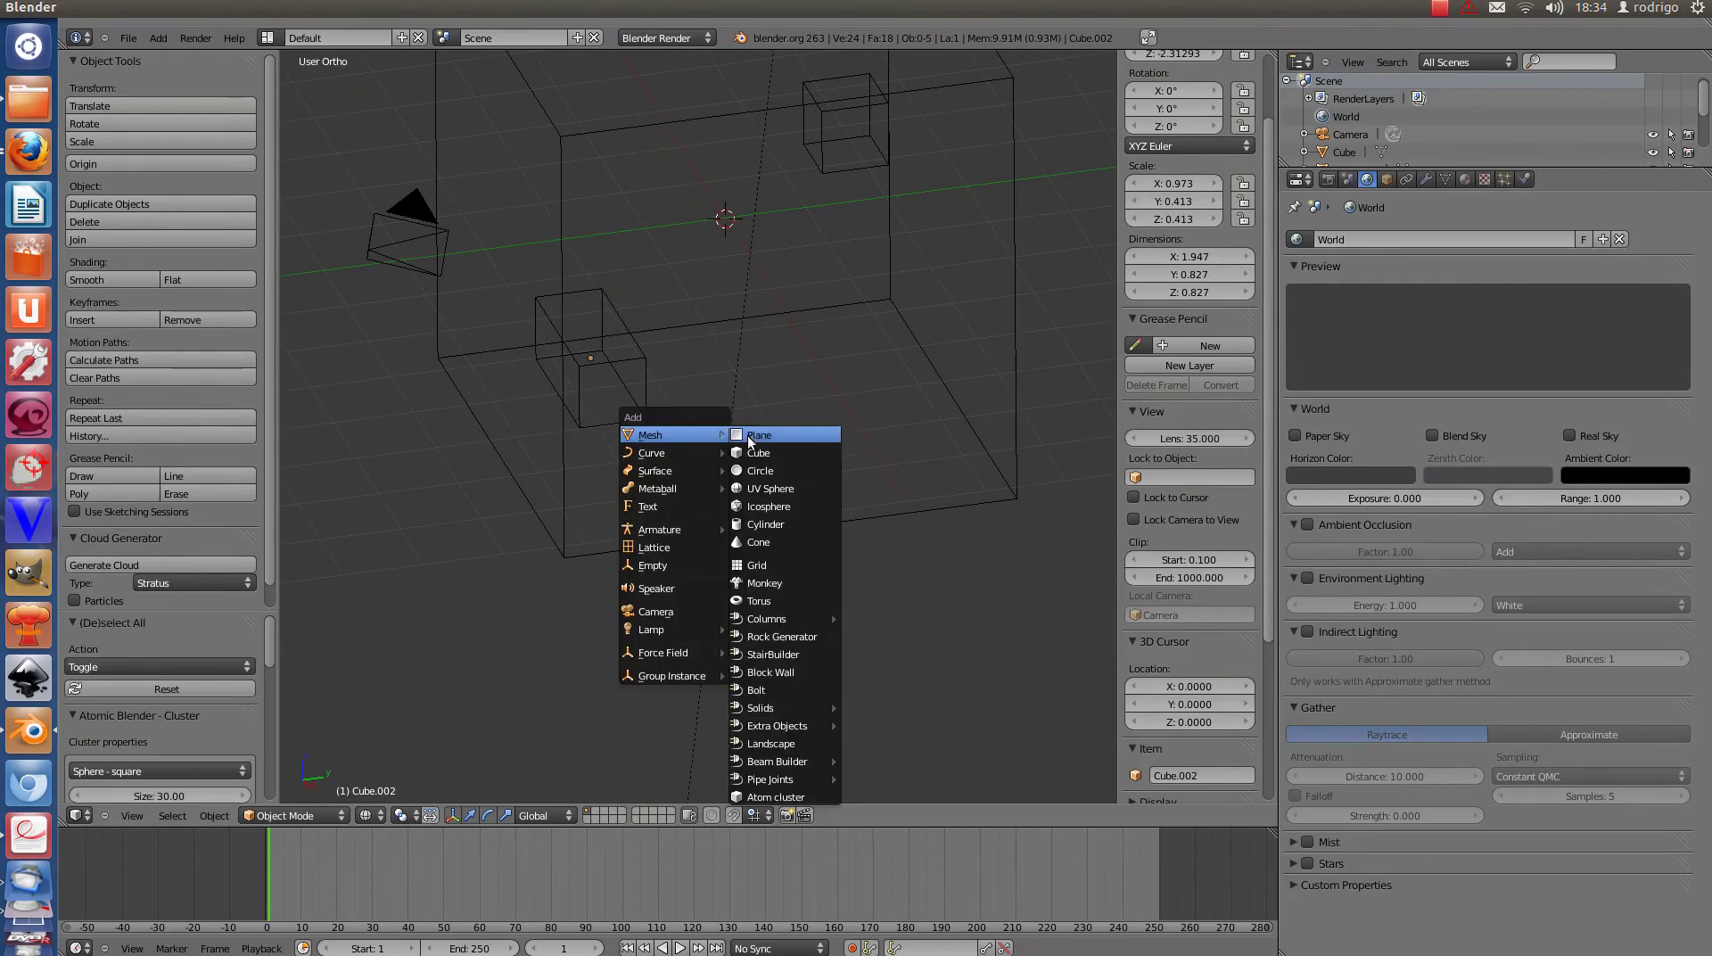
{"action": "left_click", "coordinate": [805, 524]}
{"action": "scroll", "coordinate": [724, 205], "scroll_direction": "down", "scroll_amount": 1}
{"action": "key", "text": "g"}
{"action": "key", "text": "z"}
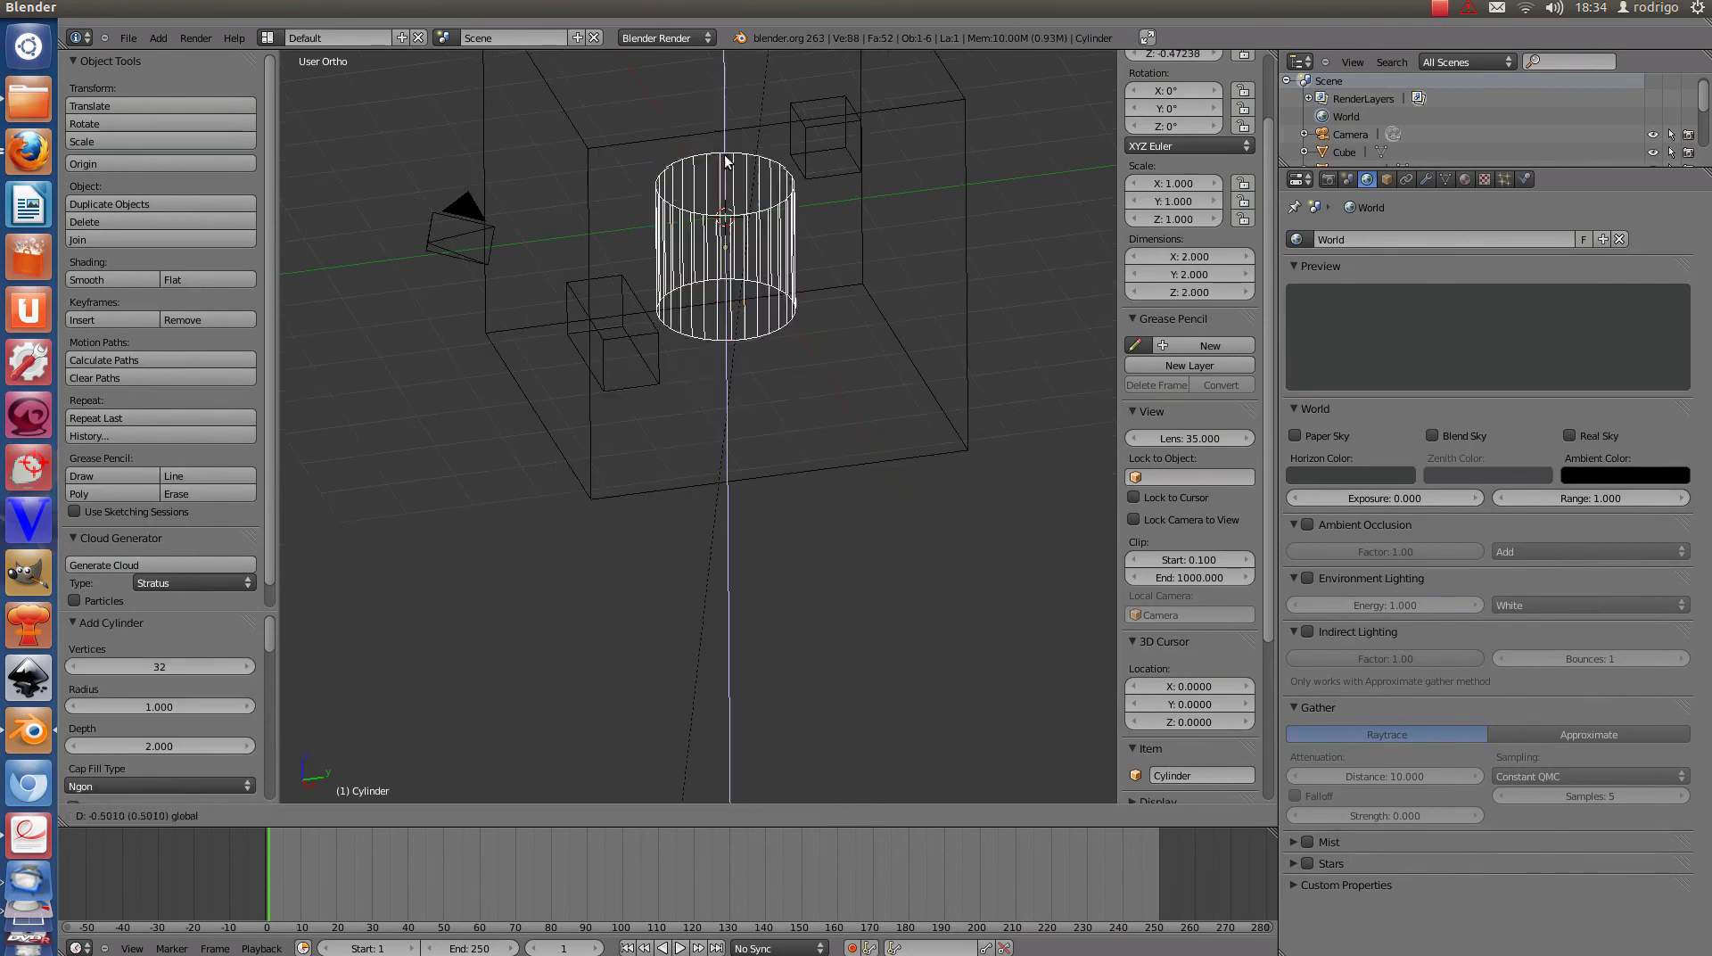
{"action": "left_click", "coordinate": [740, 241]}
{"action": "key", "text": "g"}
{"action": "key", "text": "x"}
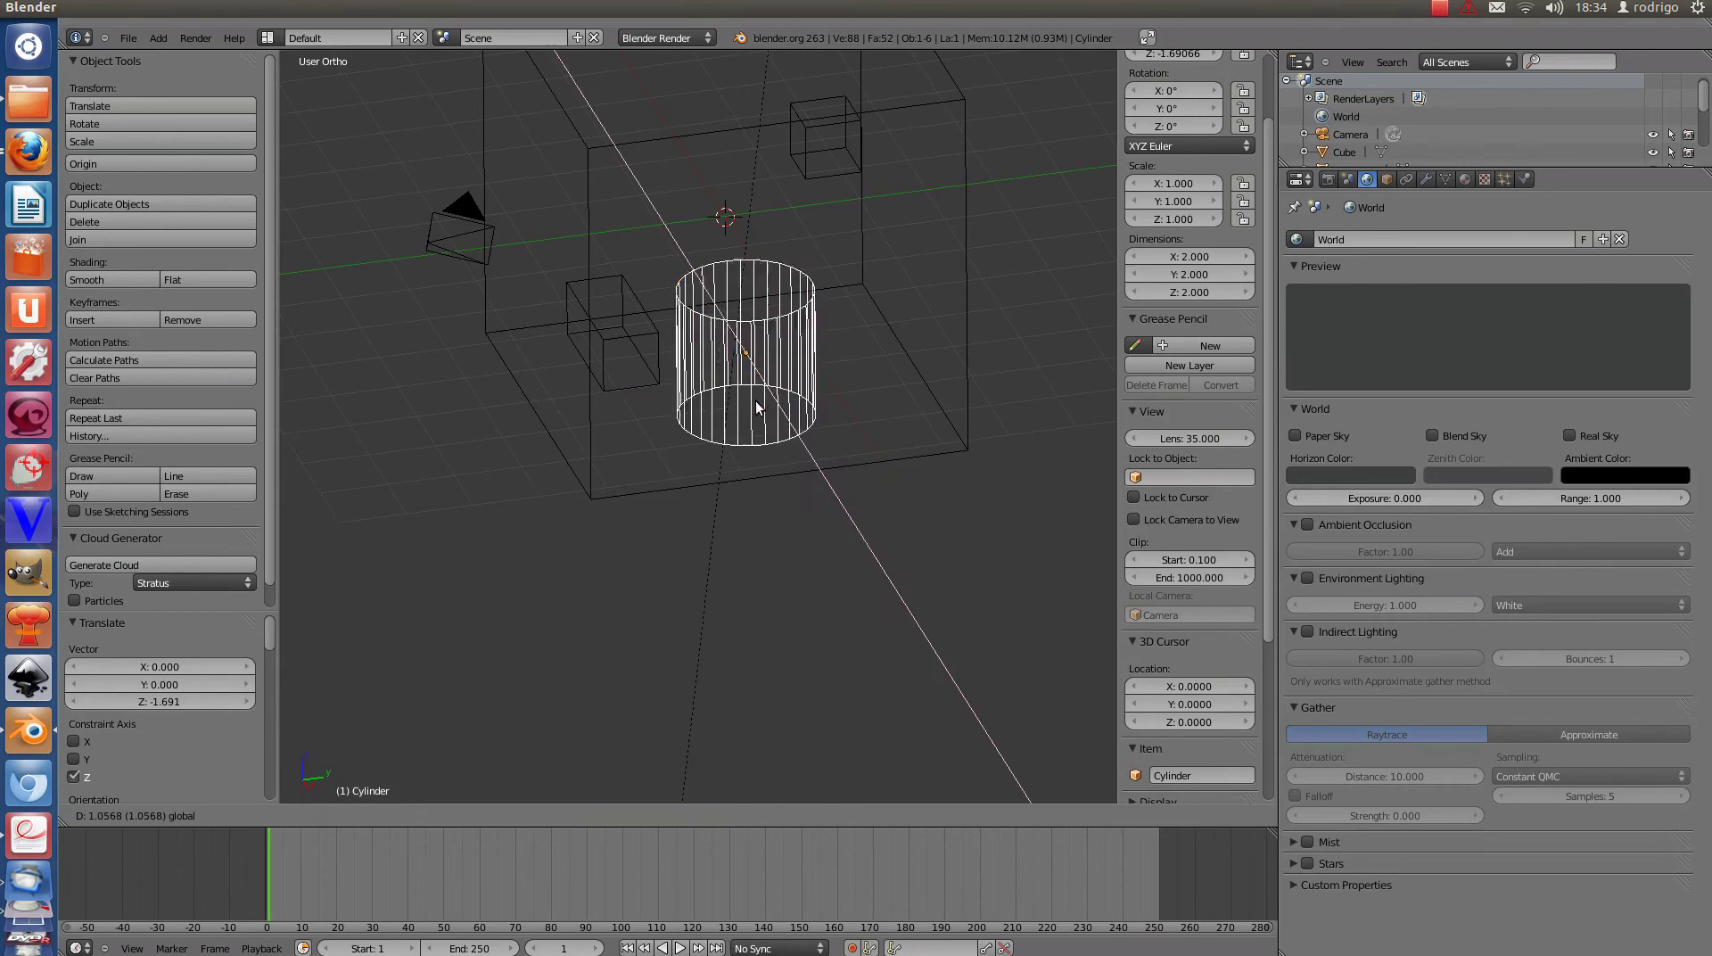
{"action": "left_click", "coordinate": [785, 415]}
{"action": "left_click_drag", "start_coordinate": [869, 356], "coordinate": [844, 363]}
{"action": "mouse_move", "coordinate": [843, 362]}
{"action": "middle_mouse_down"}
{"action": "mouse_move", "coordinate": [853, 398]}
{"action": "mouse_move", "coordinate": [919, 398]}
{"action": "middle_mouse_up"}
In front view, select both obstacles and nudge them slightly down and to the left.
{"action": "key", "text": "KP_1"}
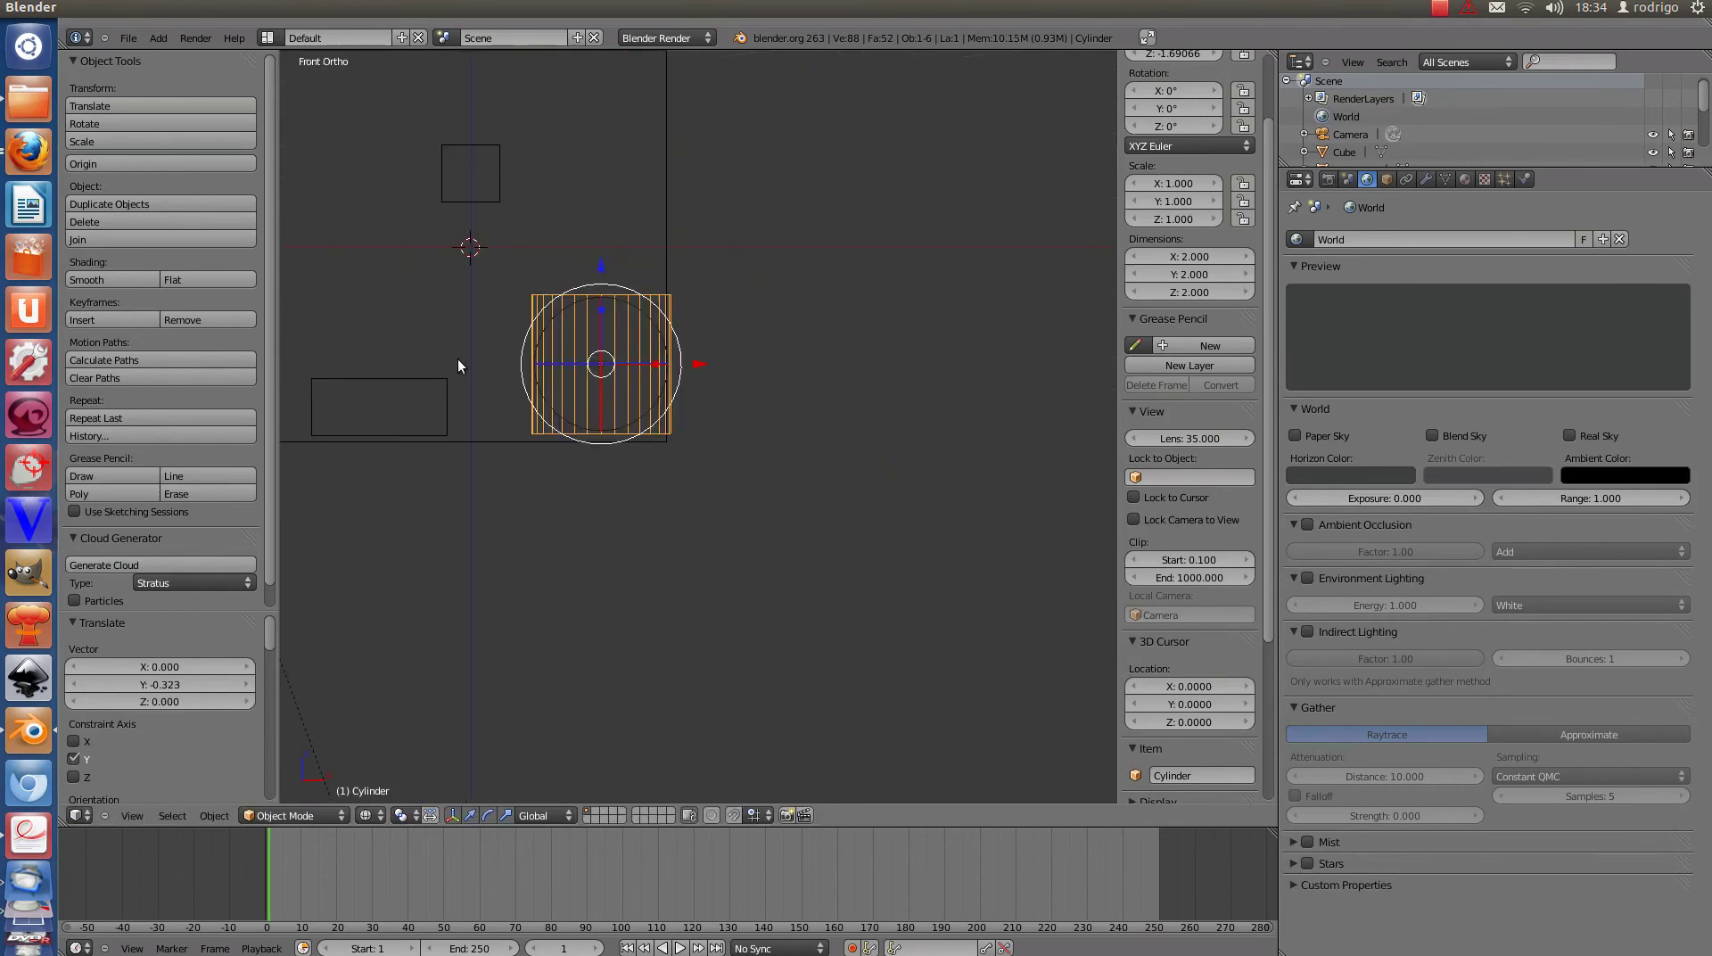
{"action": "right_click", "coordinate": [442, 384], "text": "shift"}
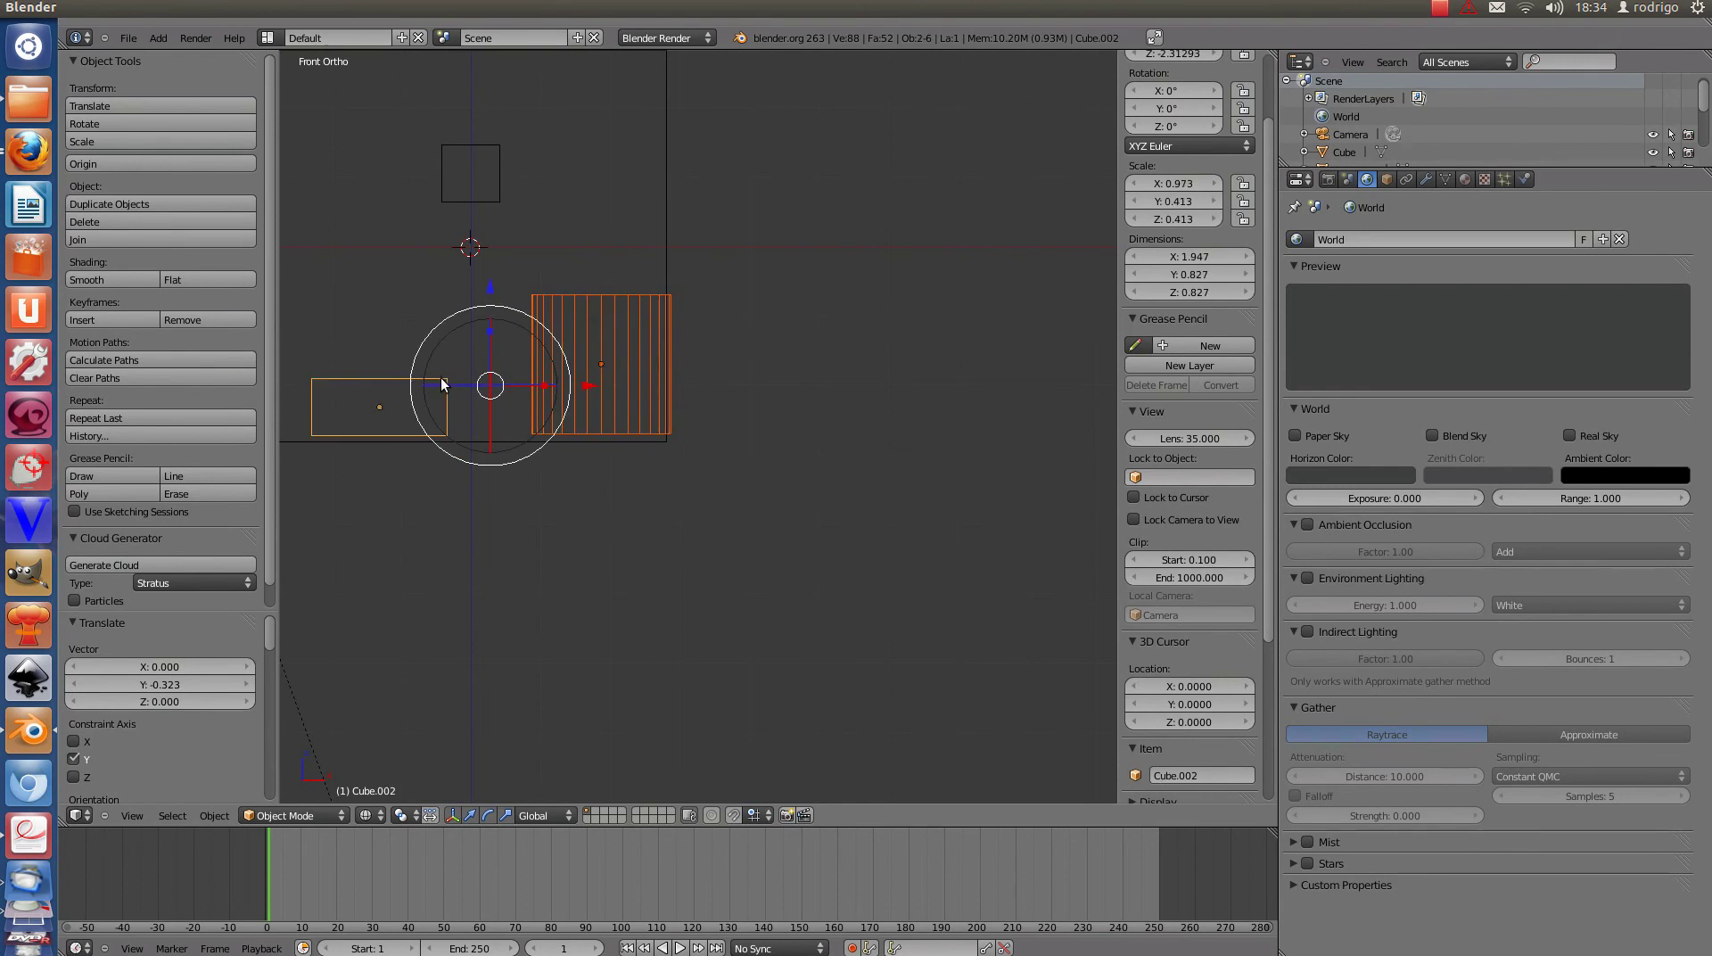
{"action": "key", "text": "g"}
{"action": "key", "text": "z"}
{"action": "left_click", "coordinate": [484, 287]}
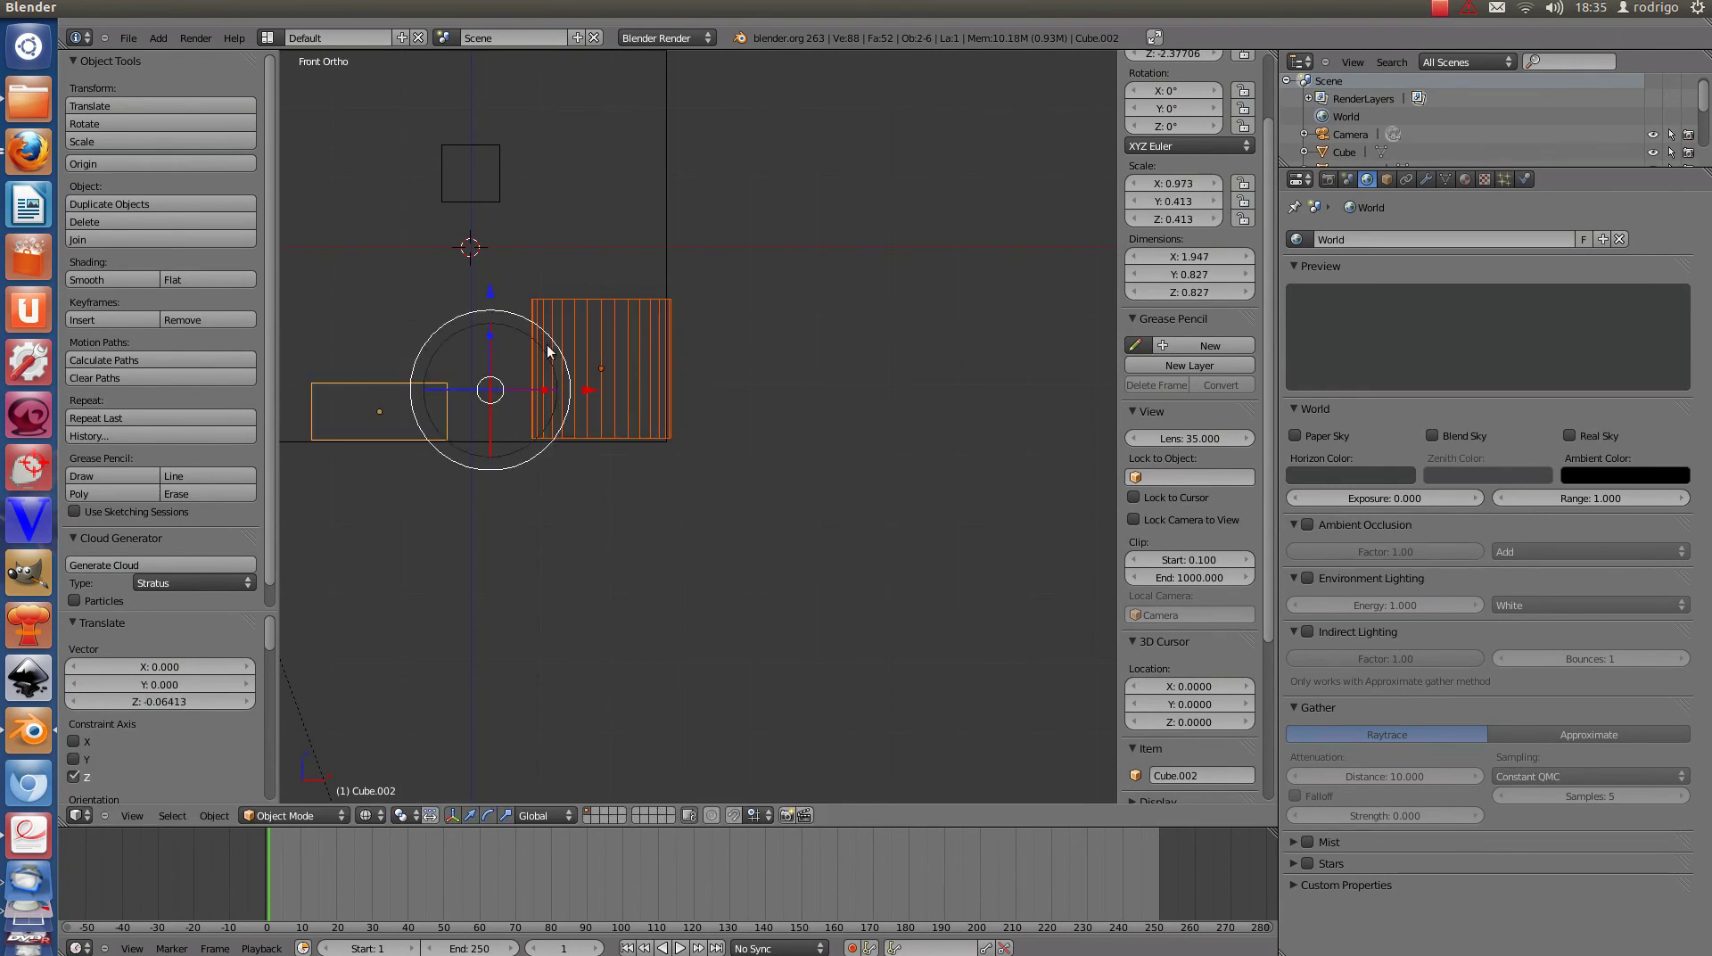
{"action": "key", "text": "g"}
{"action": "key", "text": "x"}
{"action": "left_click", "coordinate": [568, 396]}
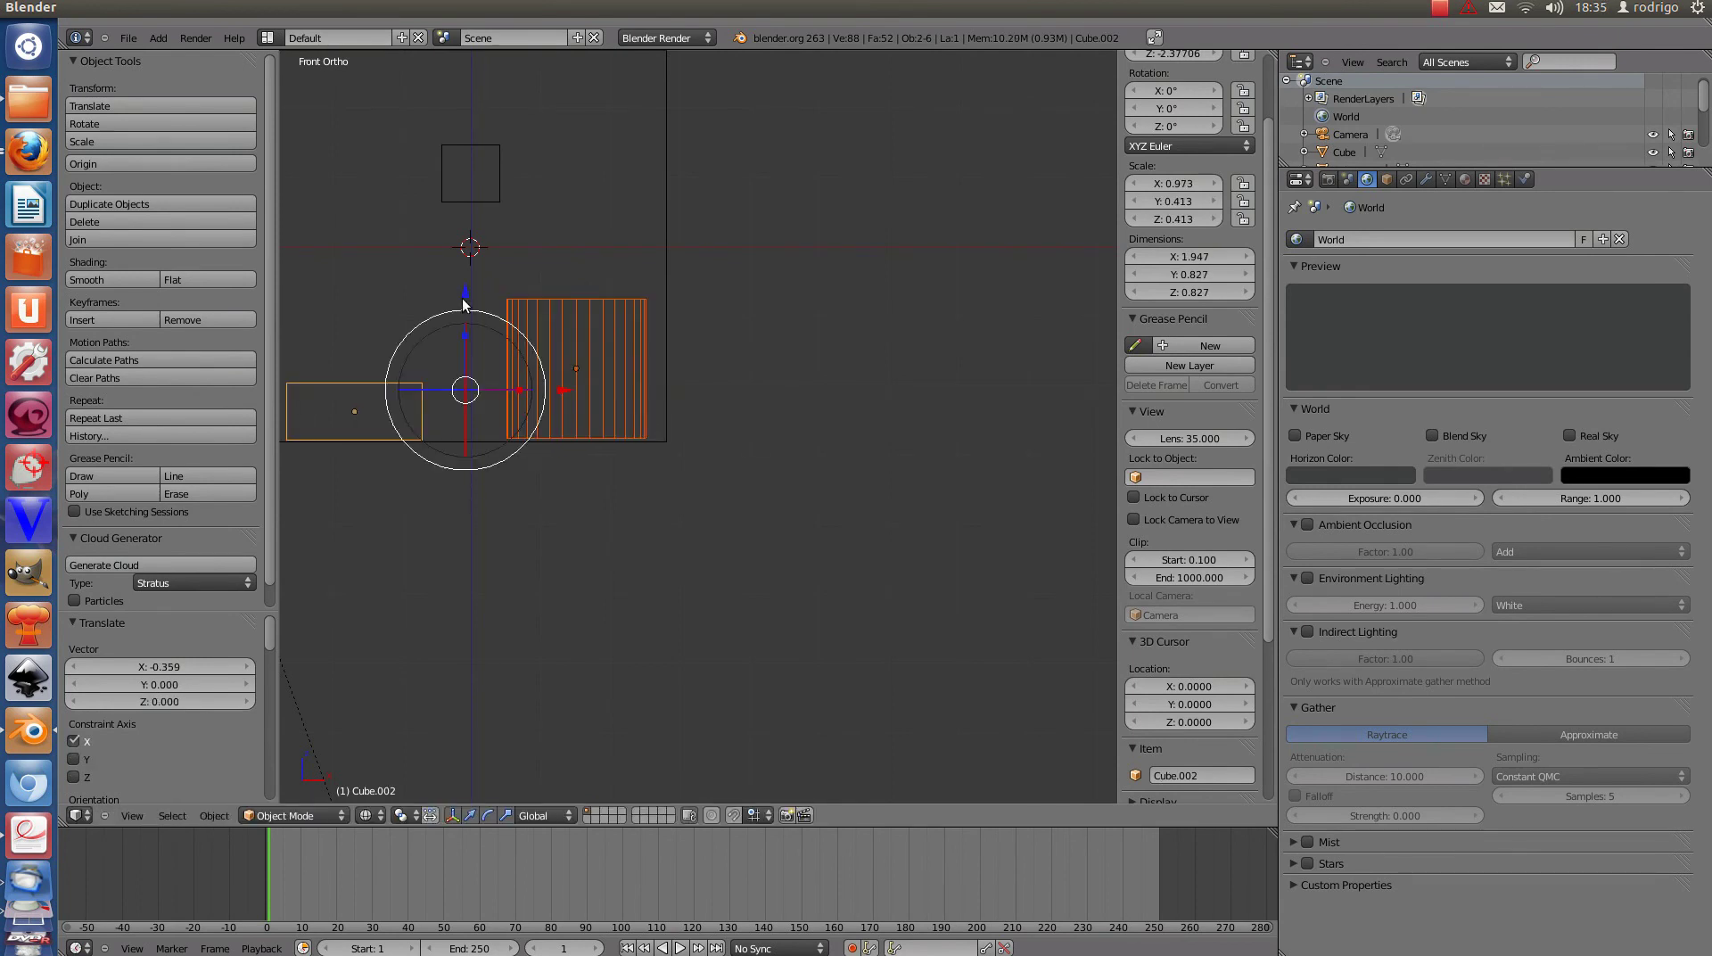
{"action": "key", "text": "g"}
{"action": "key", "text": "z"}
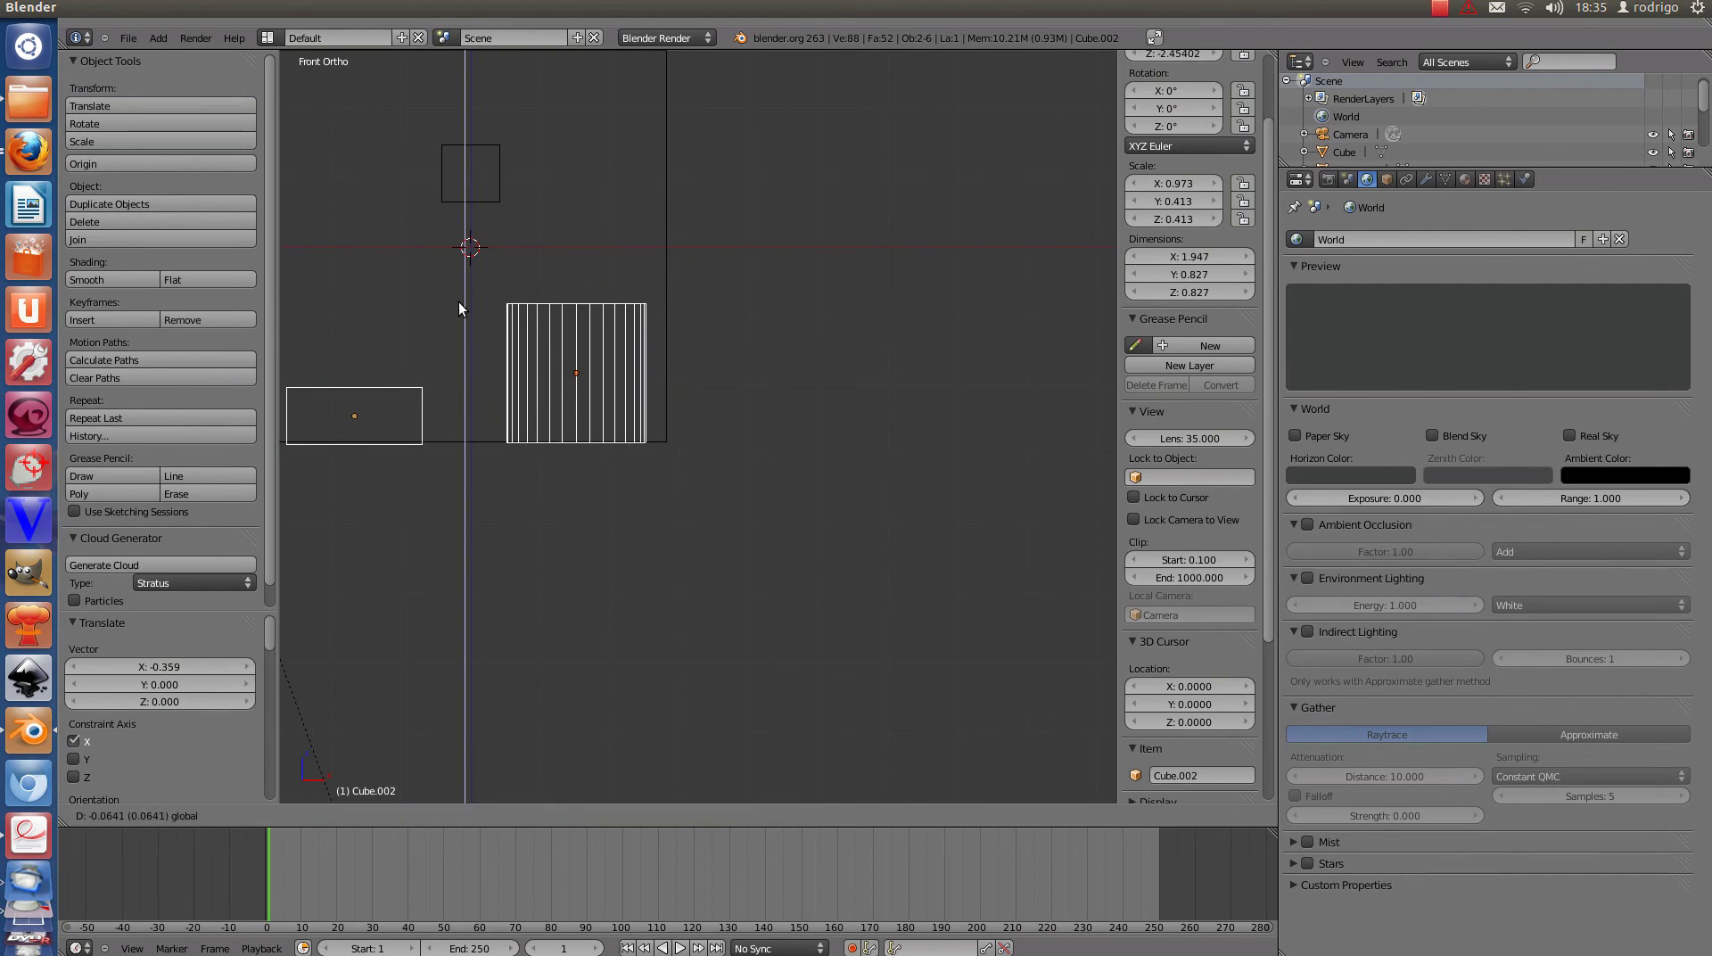
{"action": "left_click", "coordinate": [456, 299]}
{"action": "mouse_move", "coordinate": [457, 300]}
{"action": "middle_mouse_down"}
{"action": "mouse_move", "coordinate": [676, 280]}
{"action": "mouse_move", "coordinate": [635, 265]}
{"action": "mouse_move", "coordinate": [762, 410]}
{"action": "mouse_move", "coordinate": [998, 509]}
{"action": "mouse_move", "coordinate": [810, 435]}
{"action": "mouse_move", "coordinate": [863, 432]}
{"action": "mouse_move", "coordinate": [826, 152]}
{"action": "middle_mouse_up"}
{"action": "key", "text": "z"}
{"action": "key", "text": "z"}
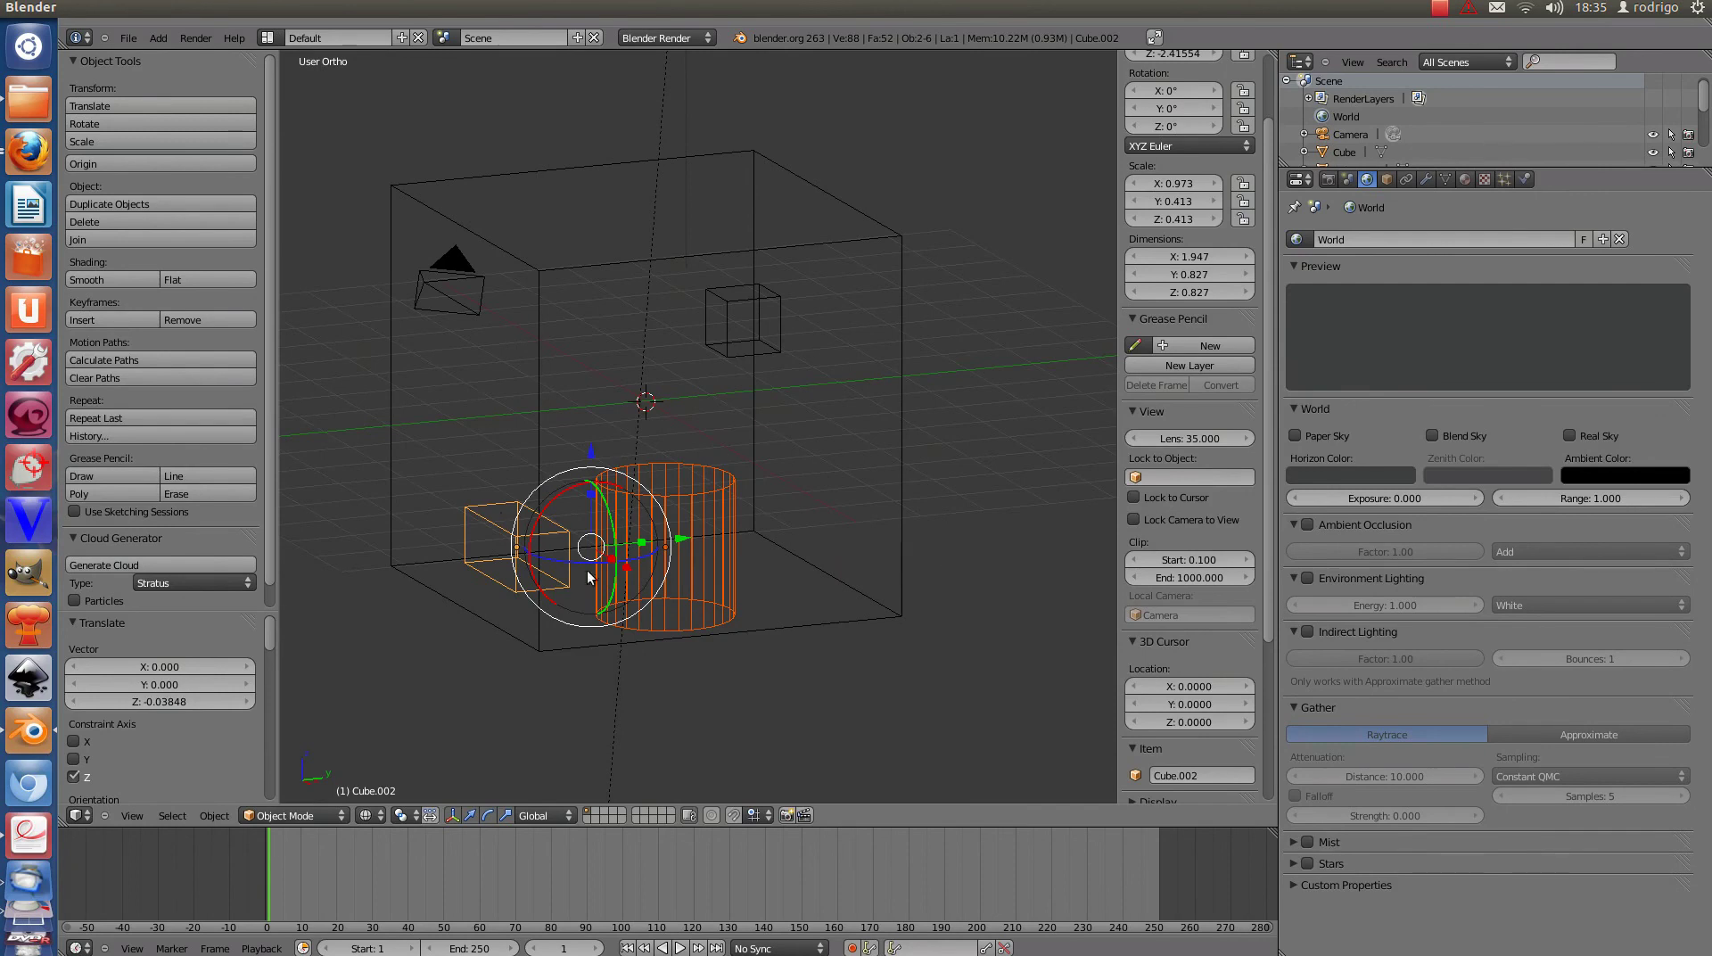
Select the domain cube, Cube.001, cylinder and Cube.002 in turn, ending on the domain cube.
{"action": "right_click", "coordinate": [746, 149]}
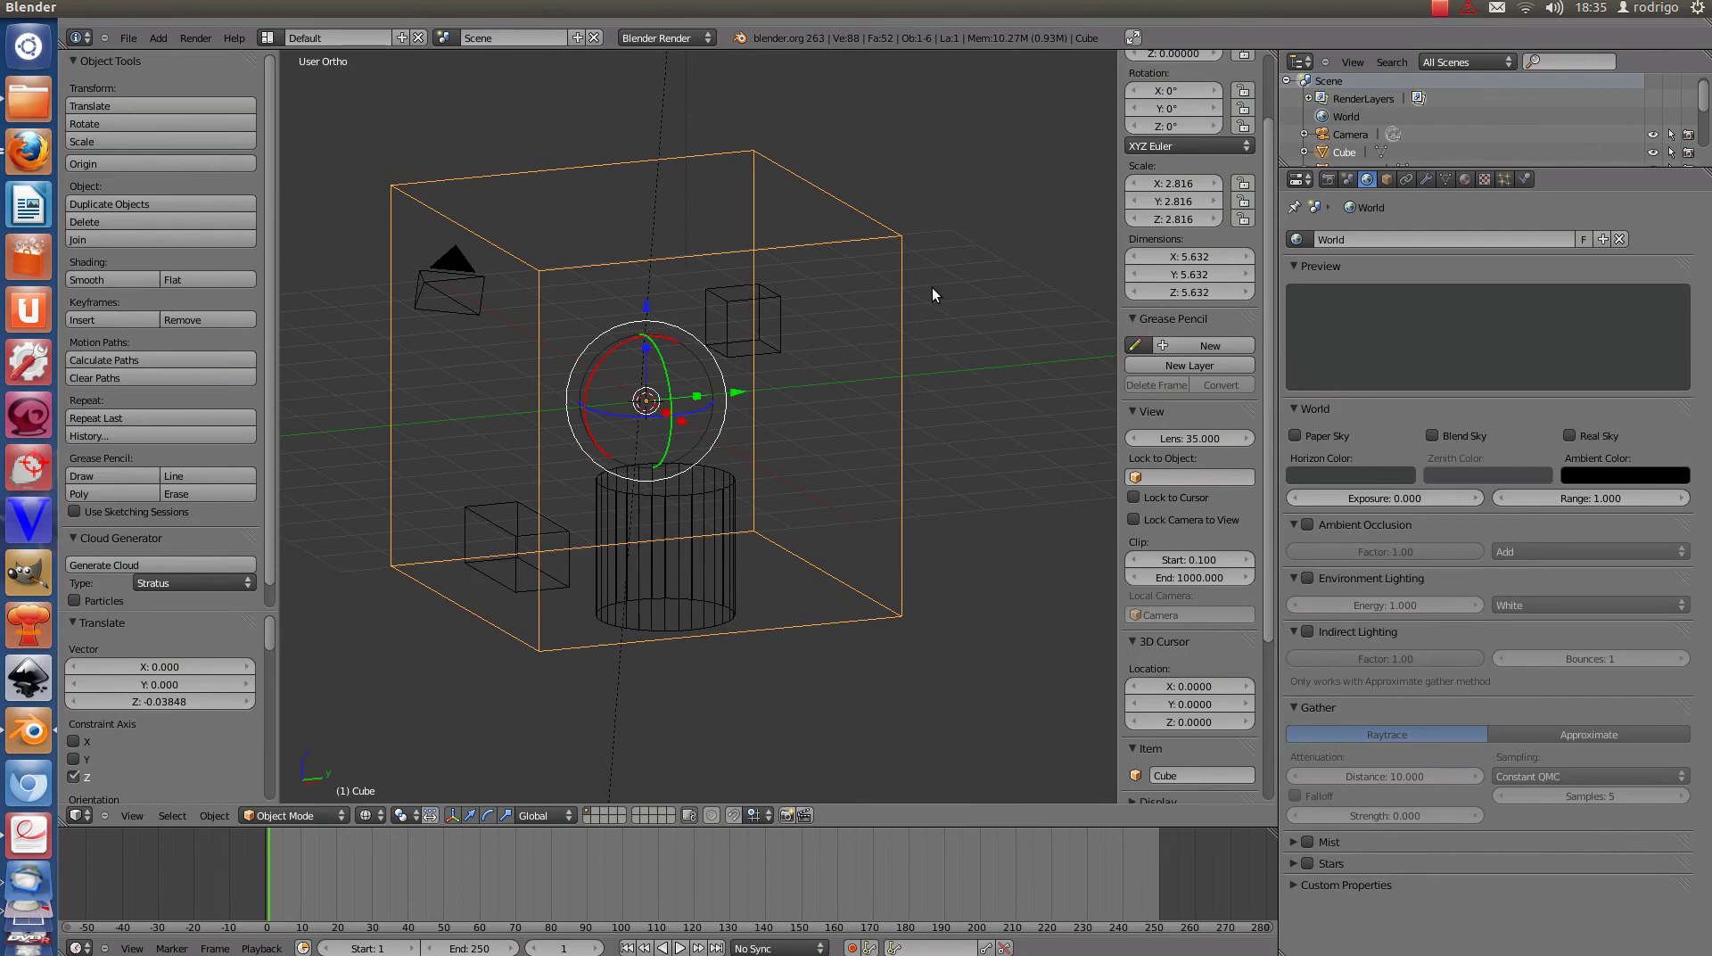
{"action": "right_click", "coordinate": [707, 303]}
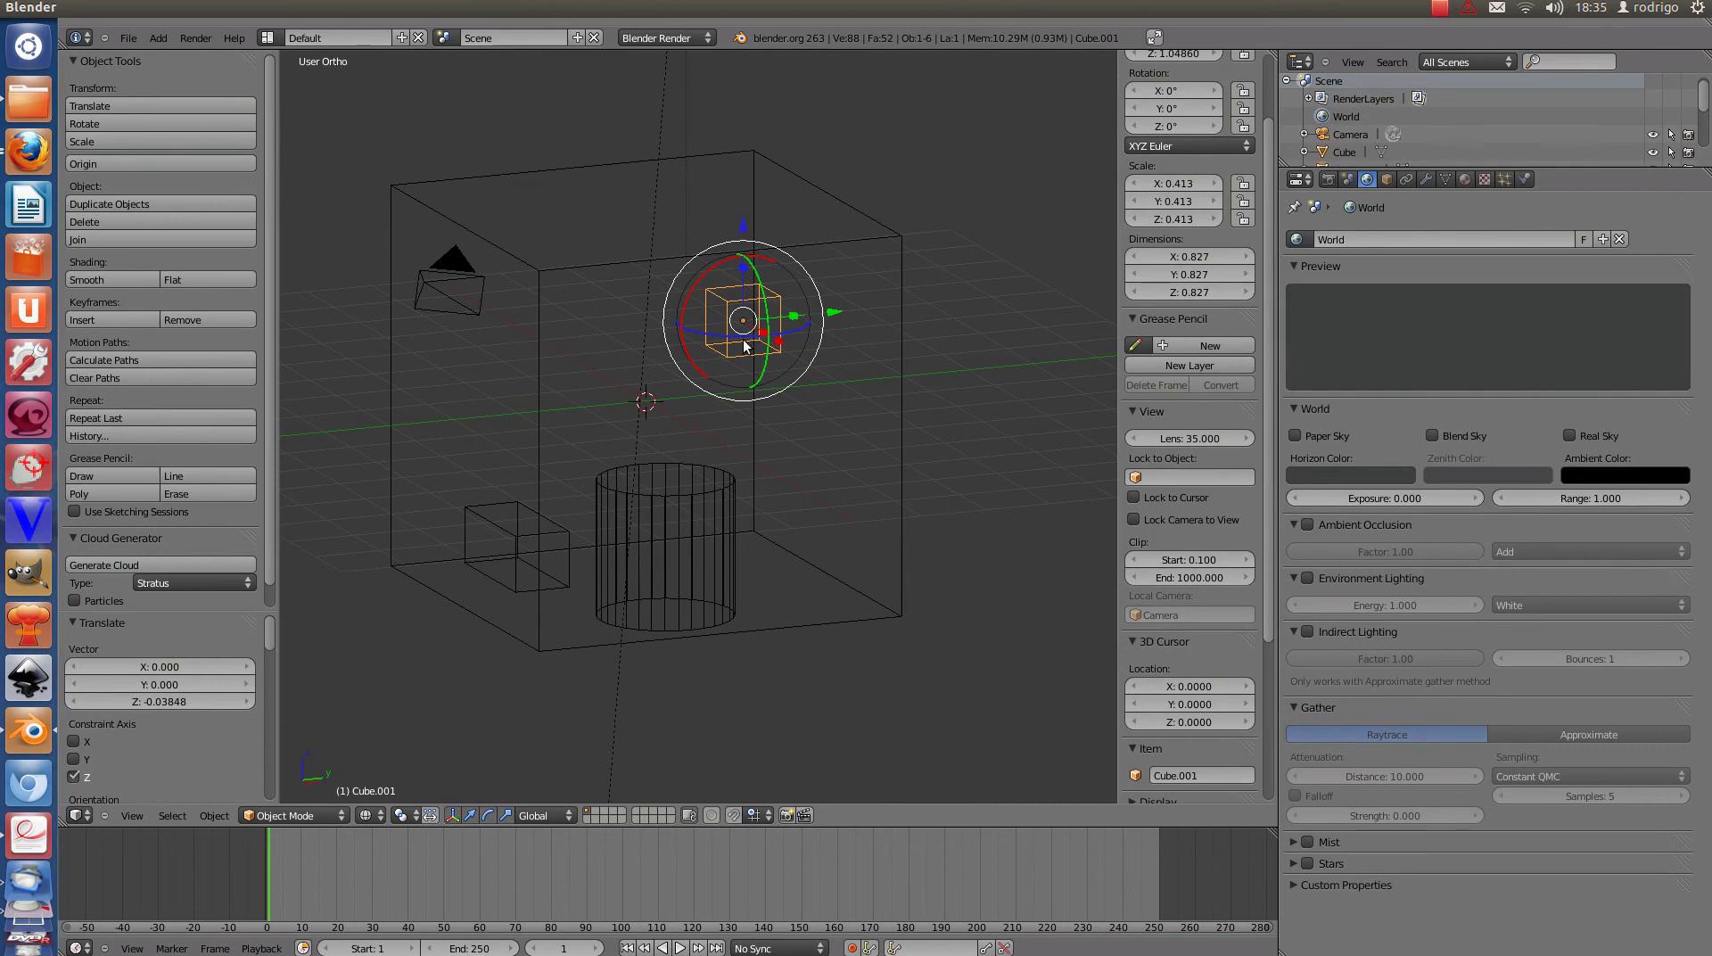
{"action": "right_click", "coordinate": [610, 544]}
{"action": "right_click", "coordinate": [522, 530]}
{"action": "right_click", "coordinate": [680, 553]}
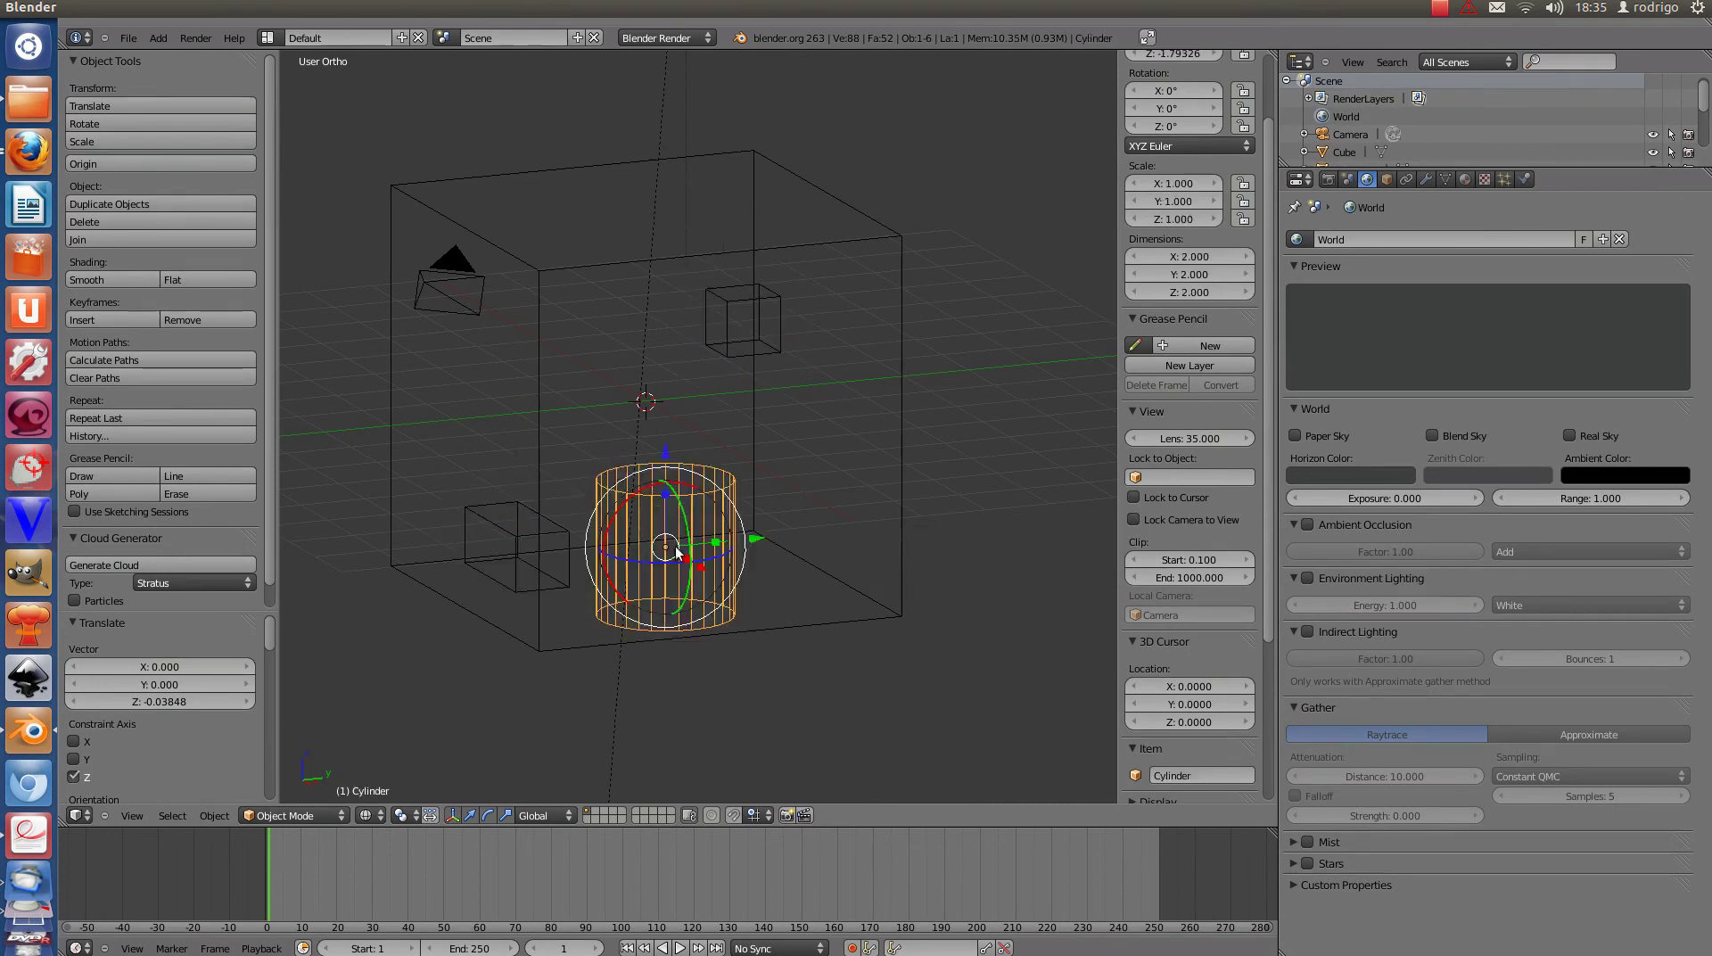
{"action": "right_click", "coordinate": [510, 526]}
{"action": "right_click", "coordinate": [603, 531]}
{"action": "right_click", "coordinate": [502, 536]}
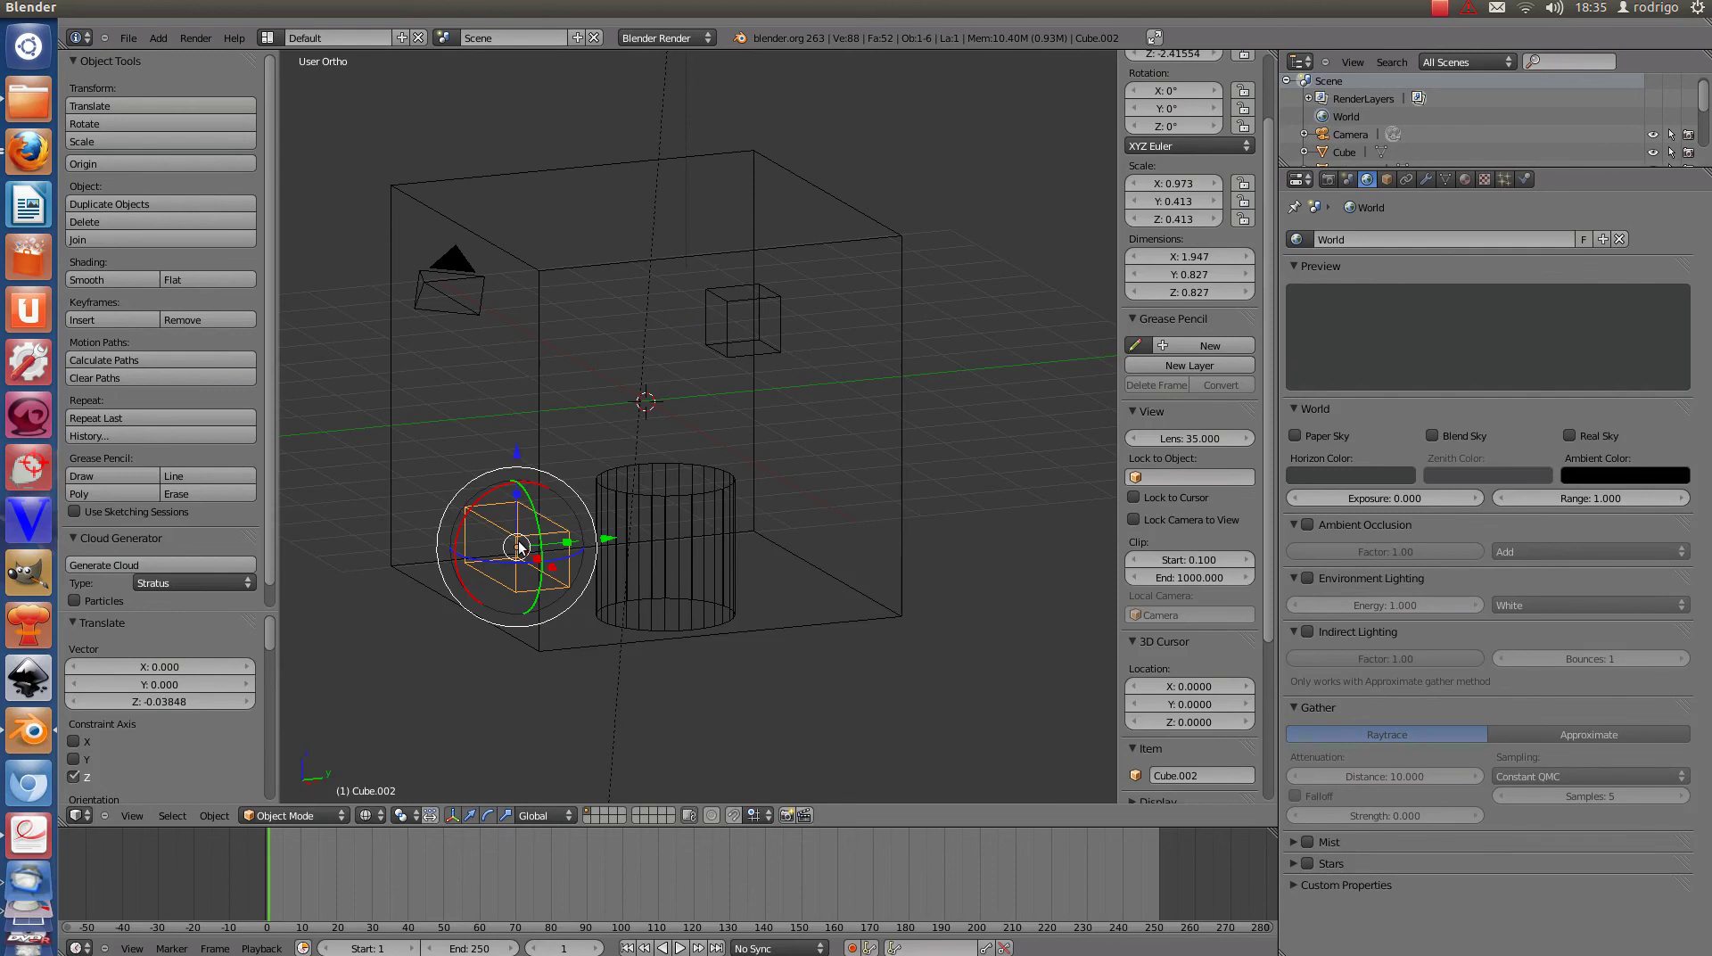
{"action": "right_click", "coordinate": [774, 171]}
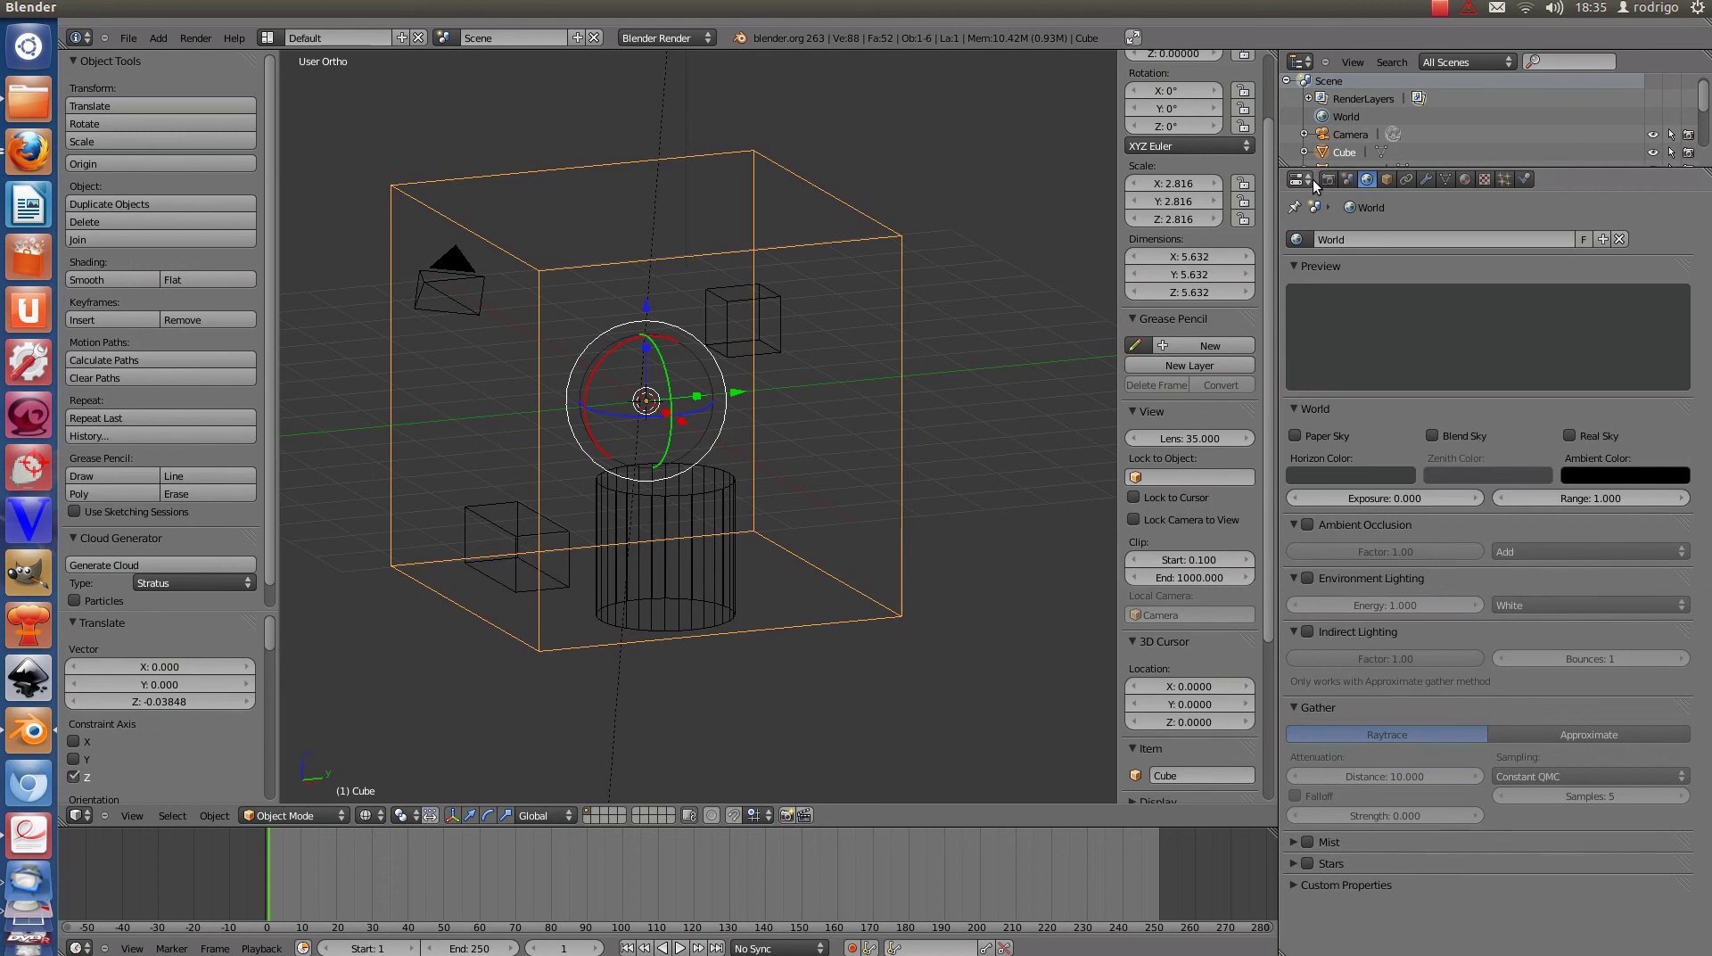
Add Fluid physics of type Domain to the large cube and switch to solid shading.
{"action": "left_click", "coordinate": [1526, 179]}
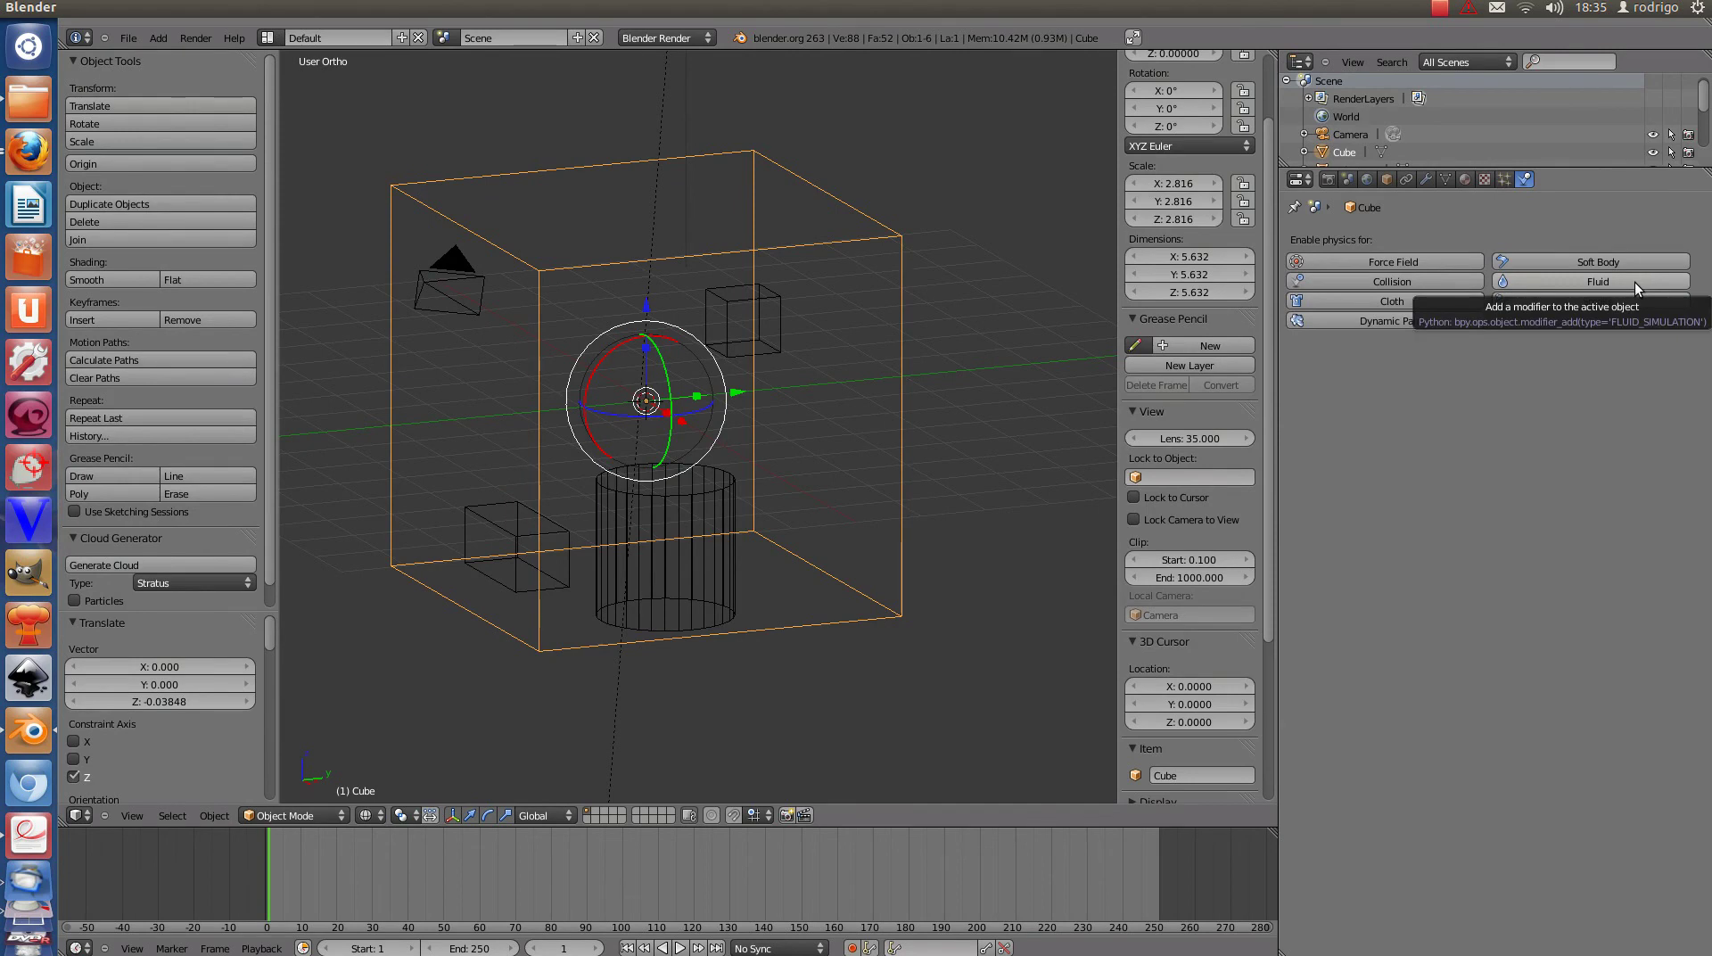
{"action": "left_click", "coordinate": [1635, 282]}
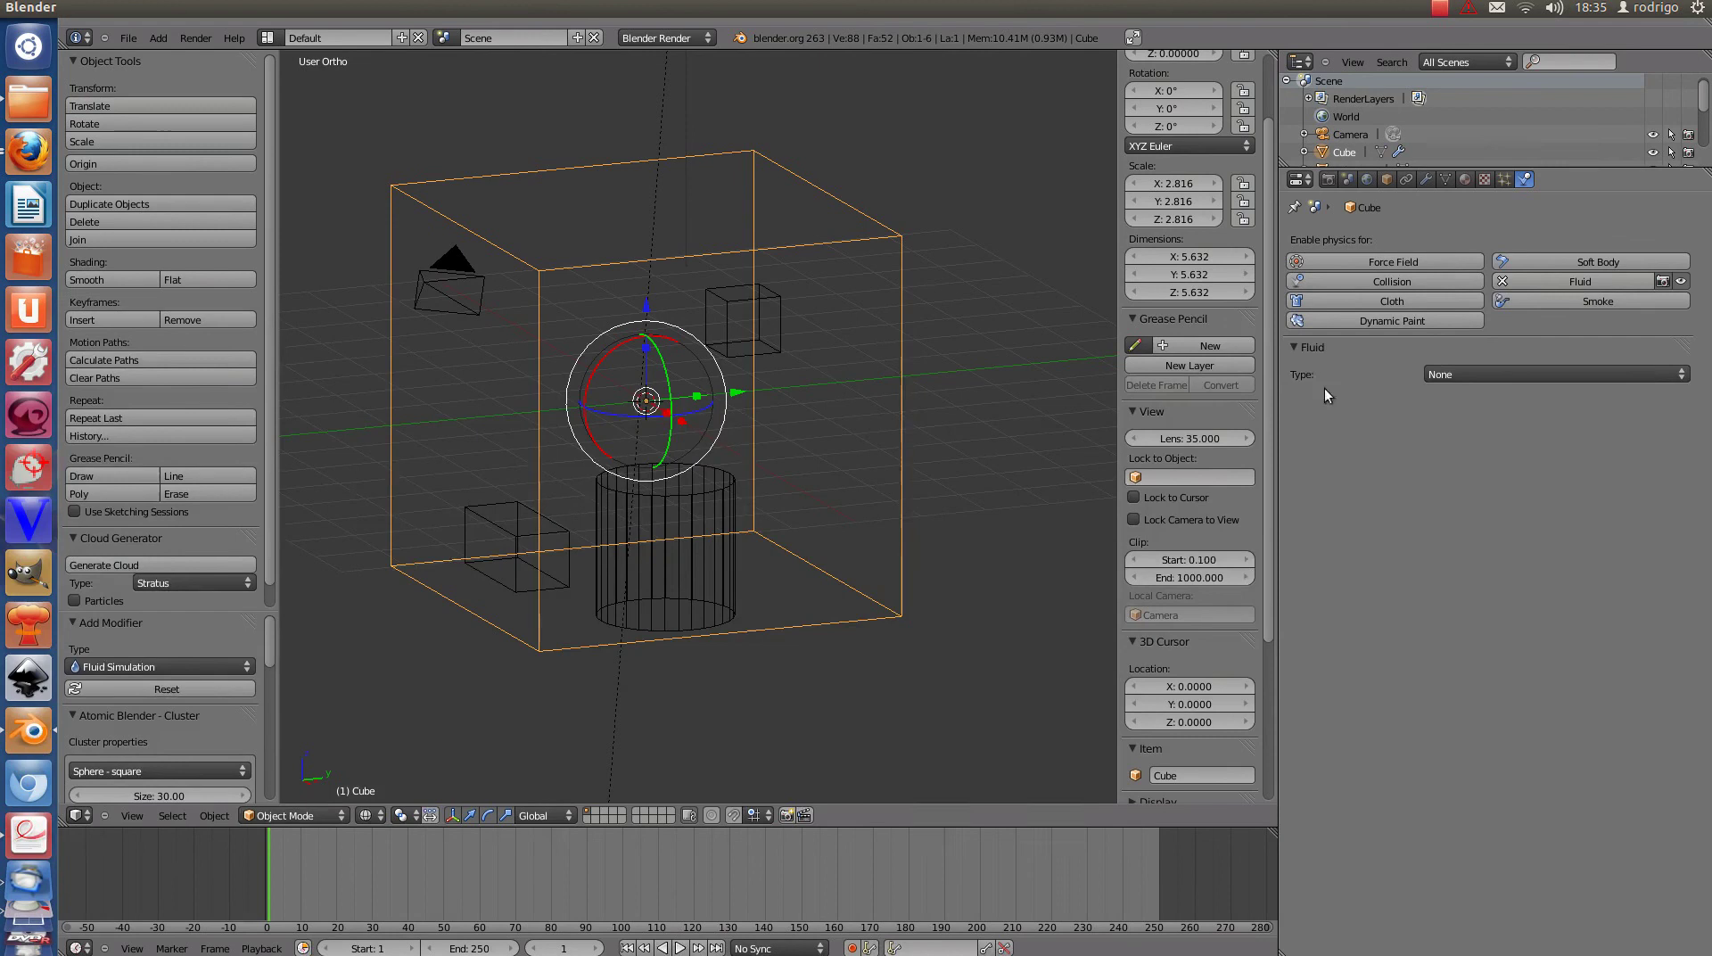
{"action": "left_click", "coordinate": [1515, 373]}
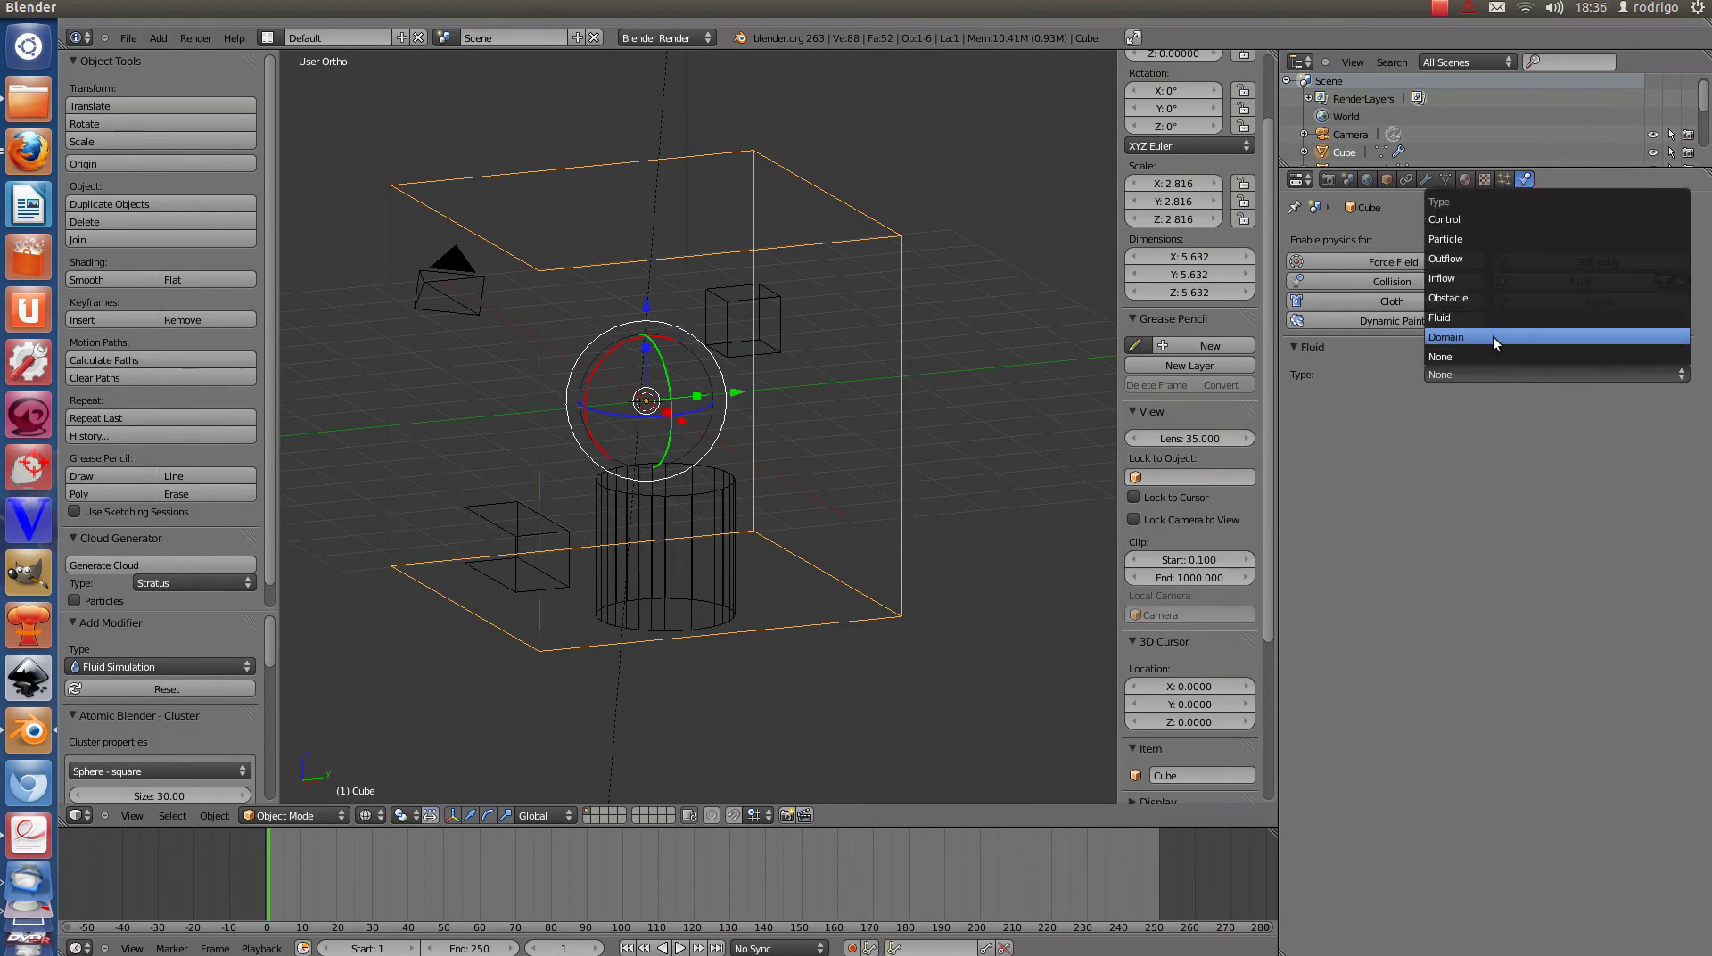
{"action": "left_click", "coordinate": [1495, 334]}
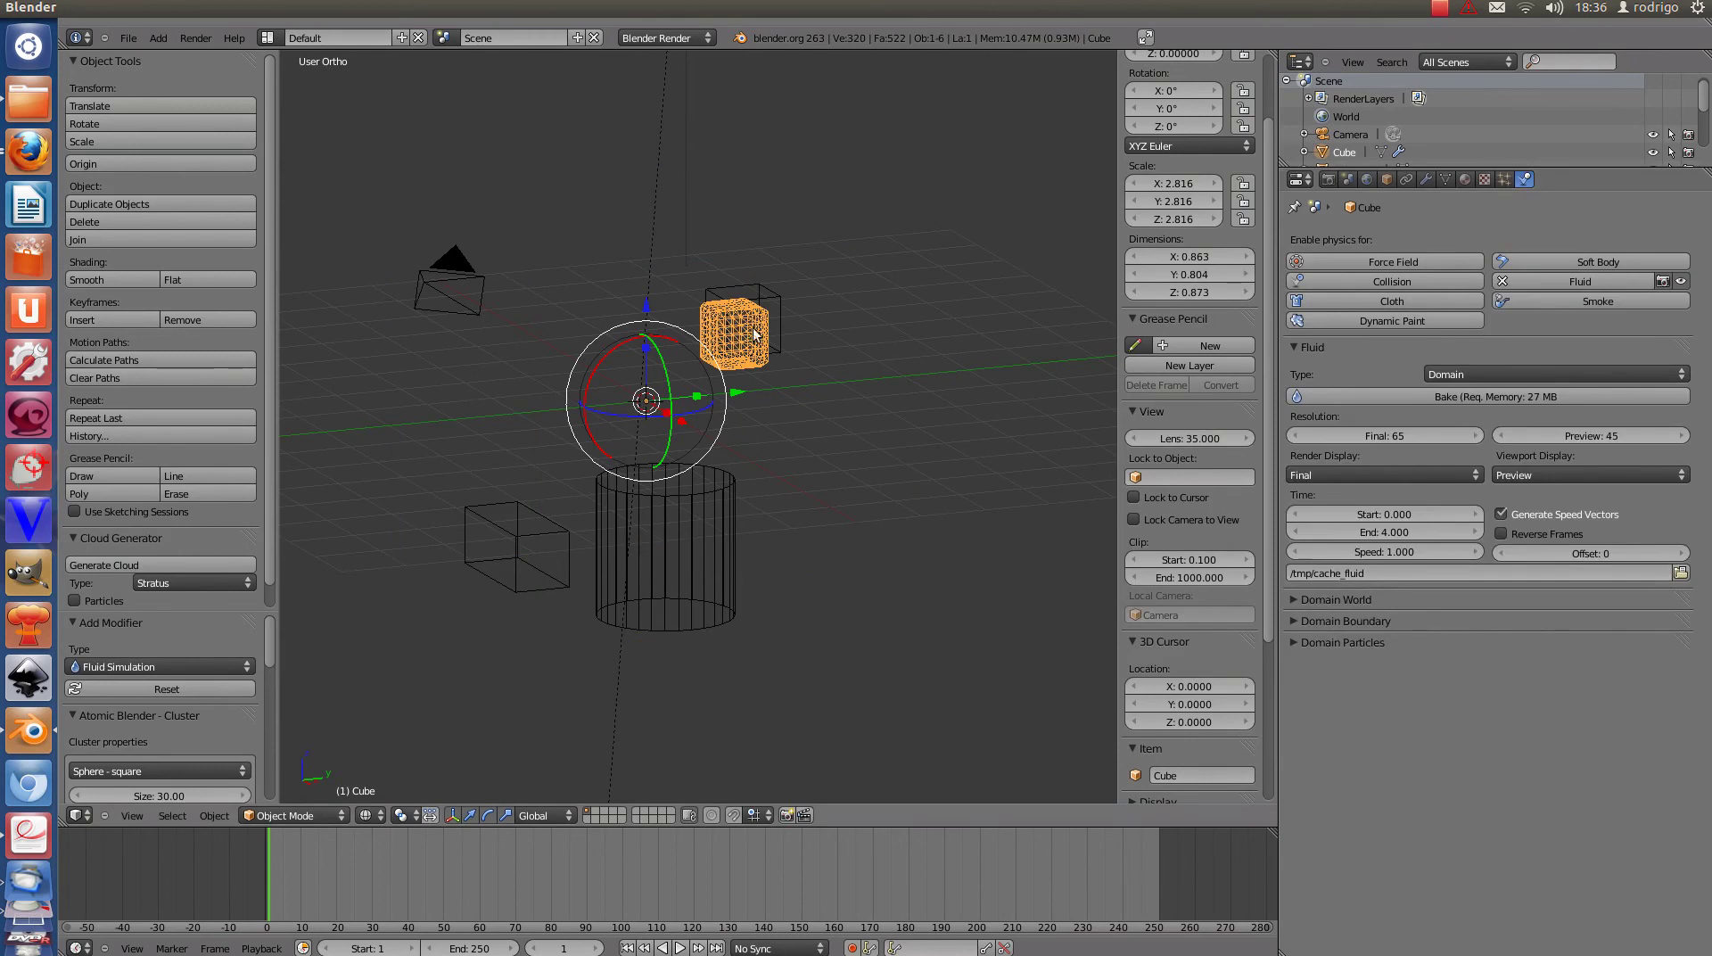
{"action": "key", "text": "z"}
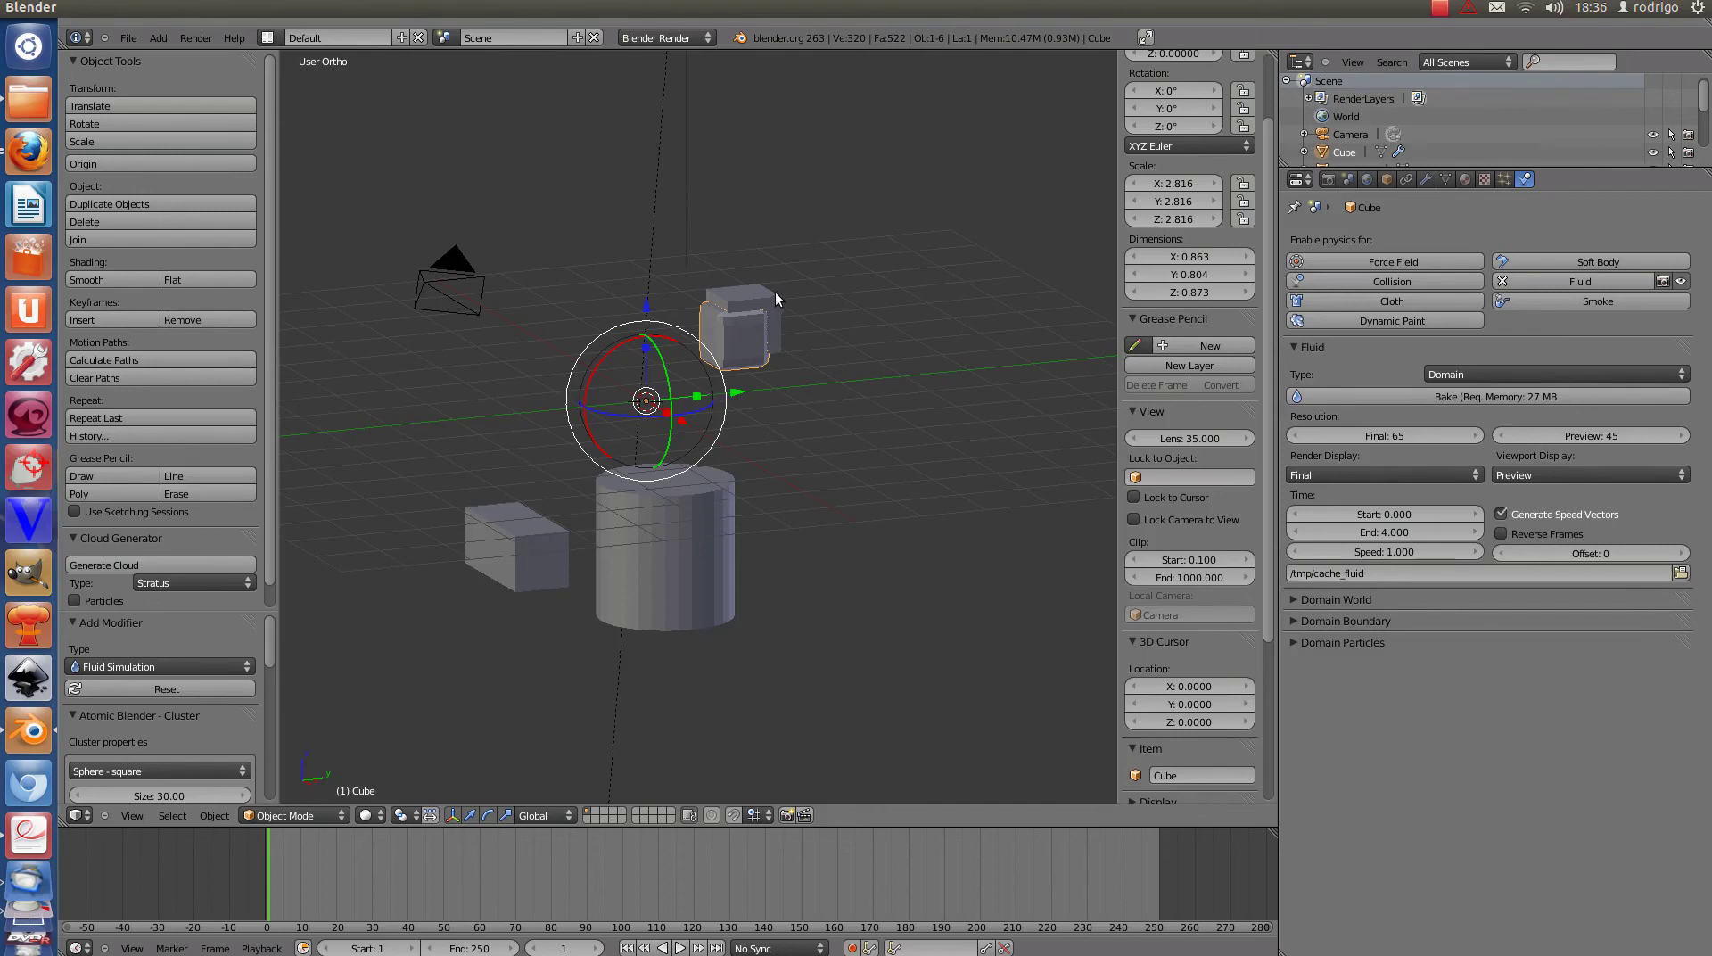
Select Cube.001 and give it Fluid physics with Type set to Inflow.
{"action": "right_click", "coordinate": [774, 291]}
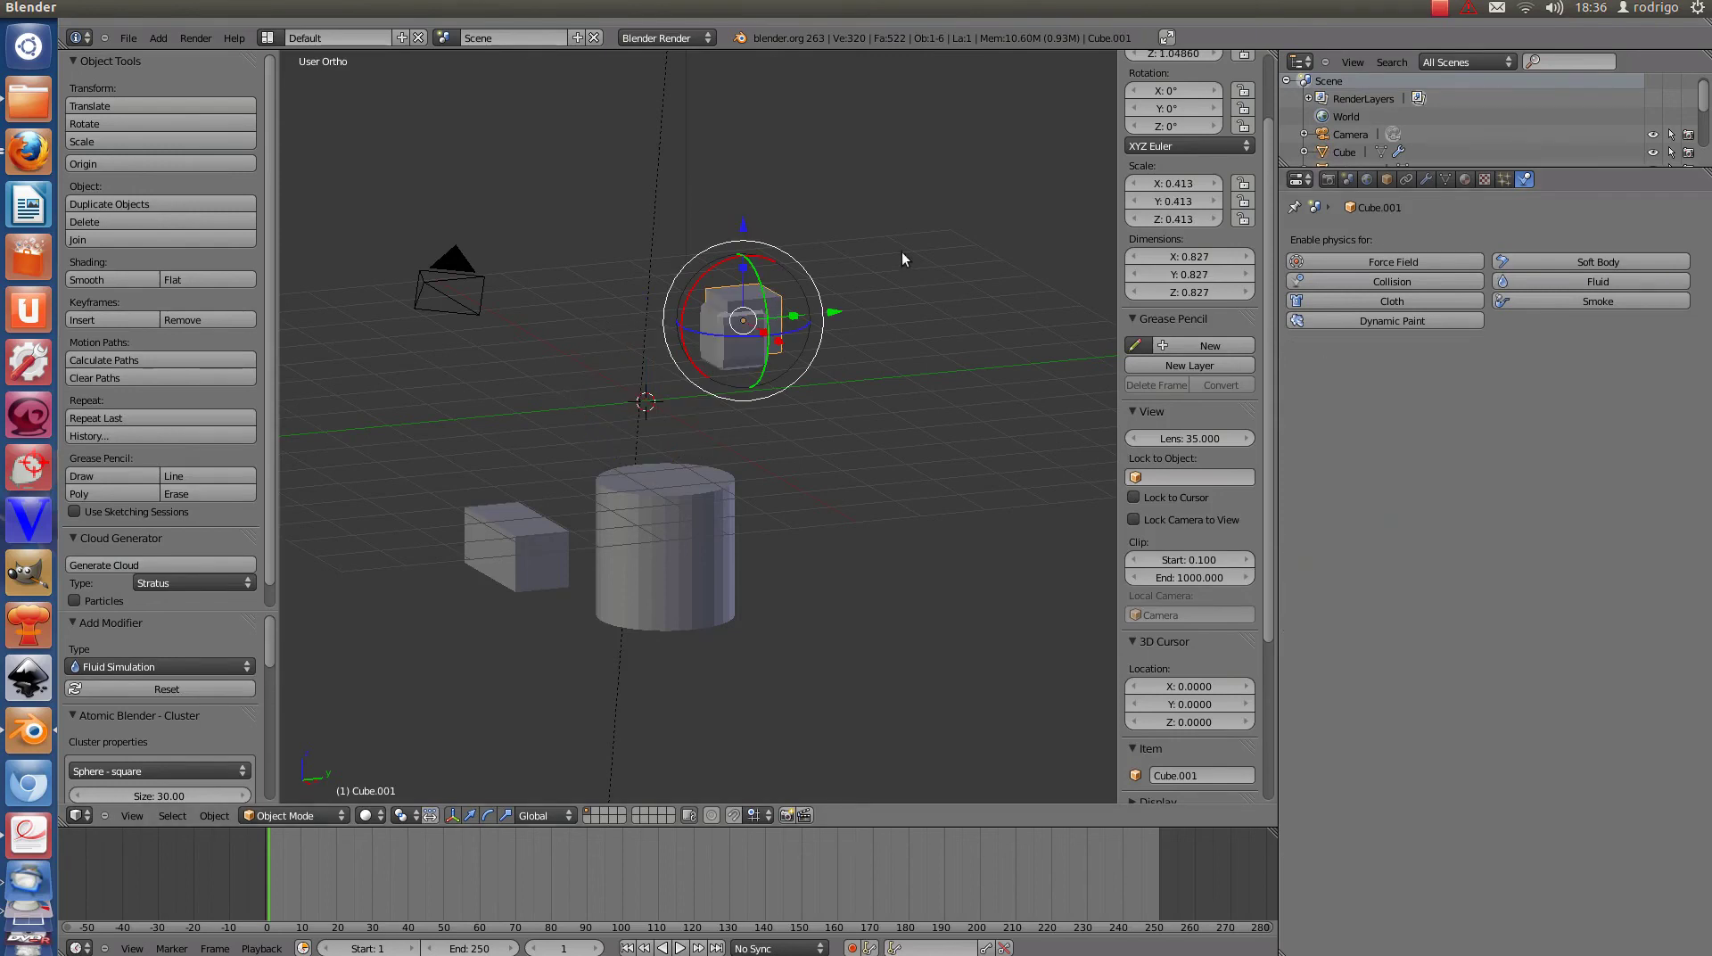
{"action": "left_click", "coordinate": [1623, 276]}
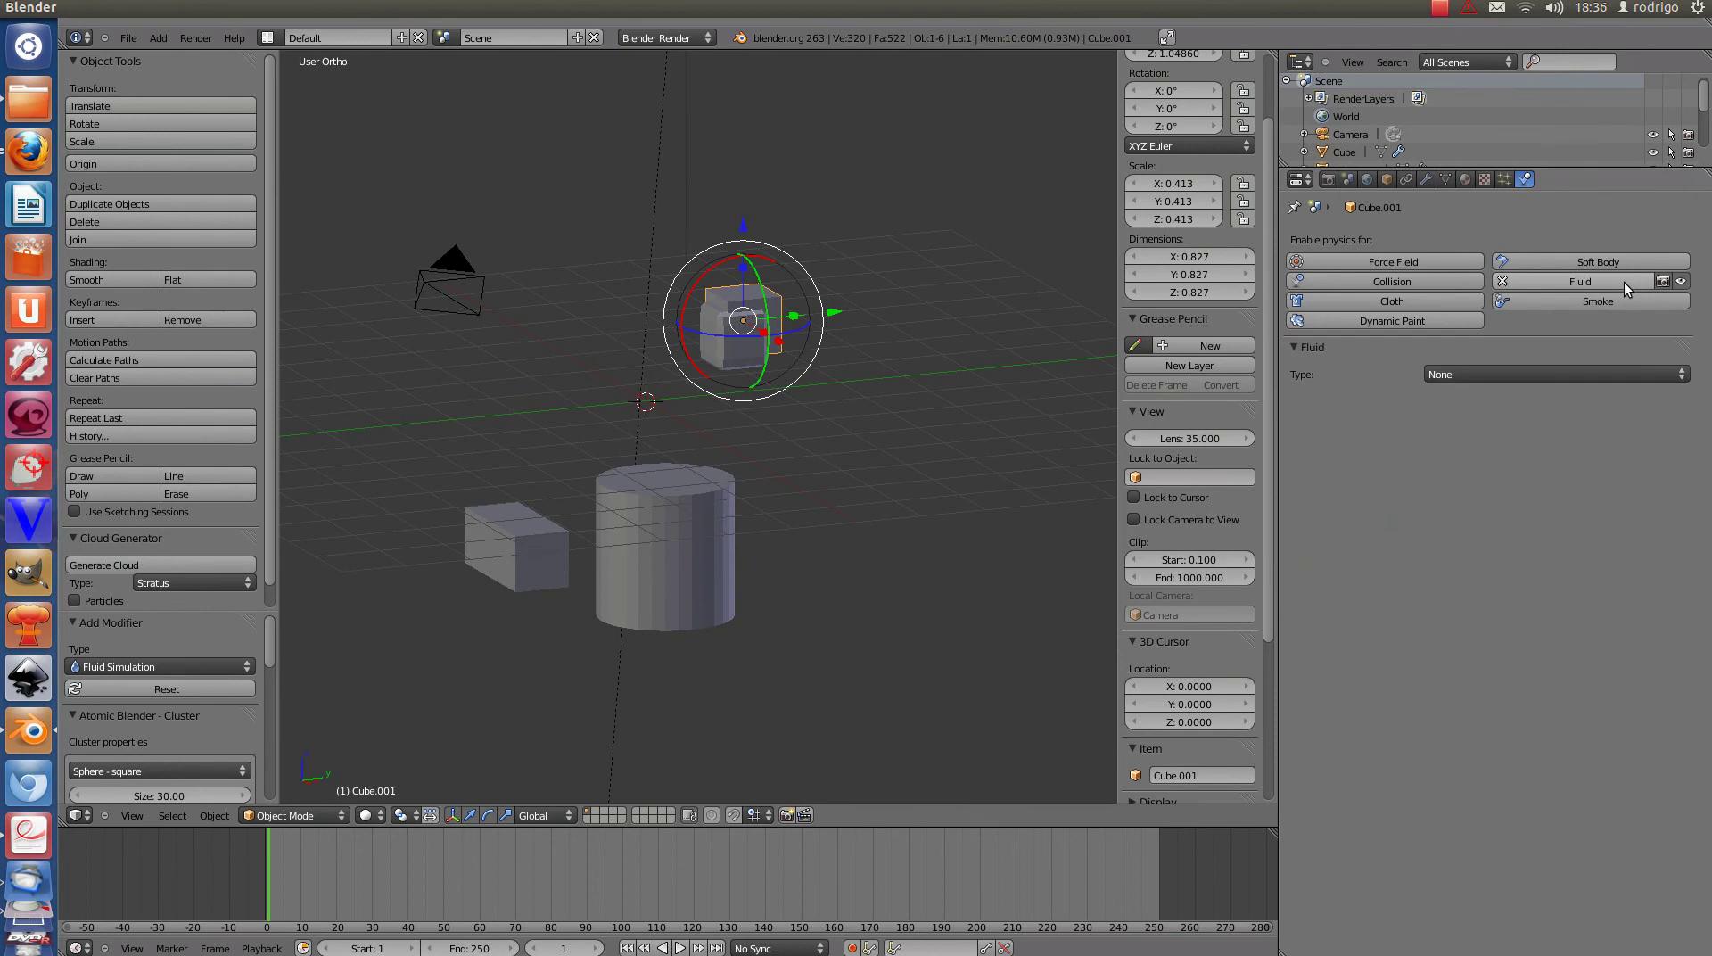
{"action": "left_click", "coordinate": [1502, 381]}
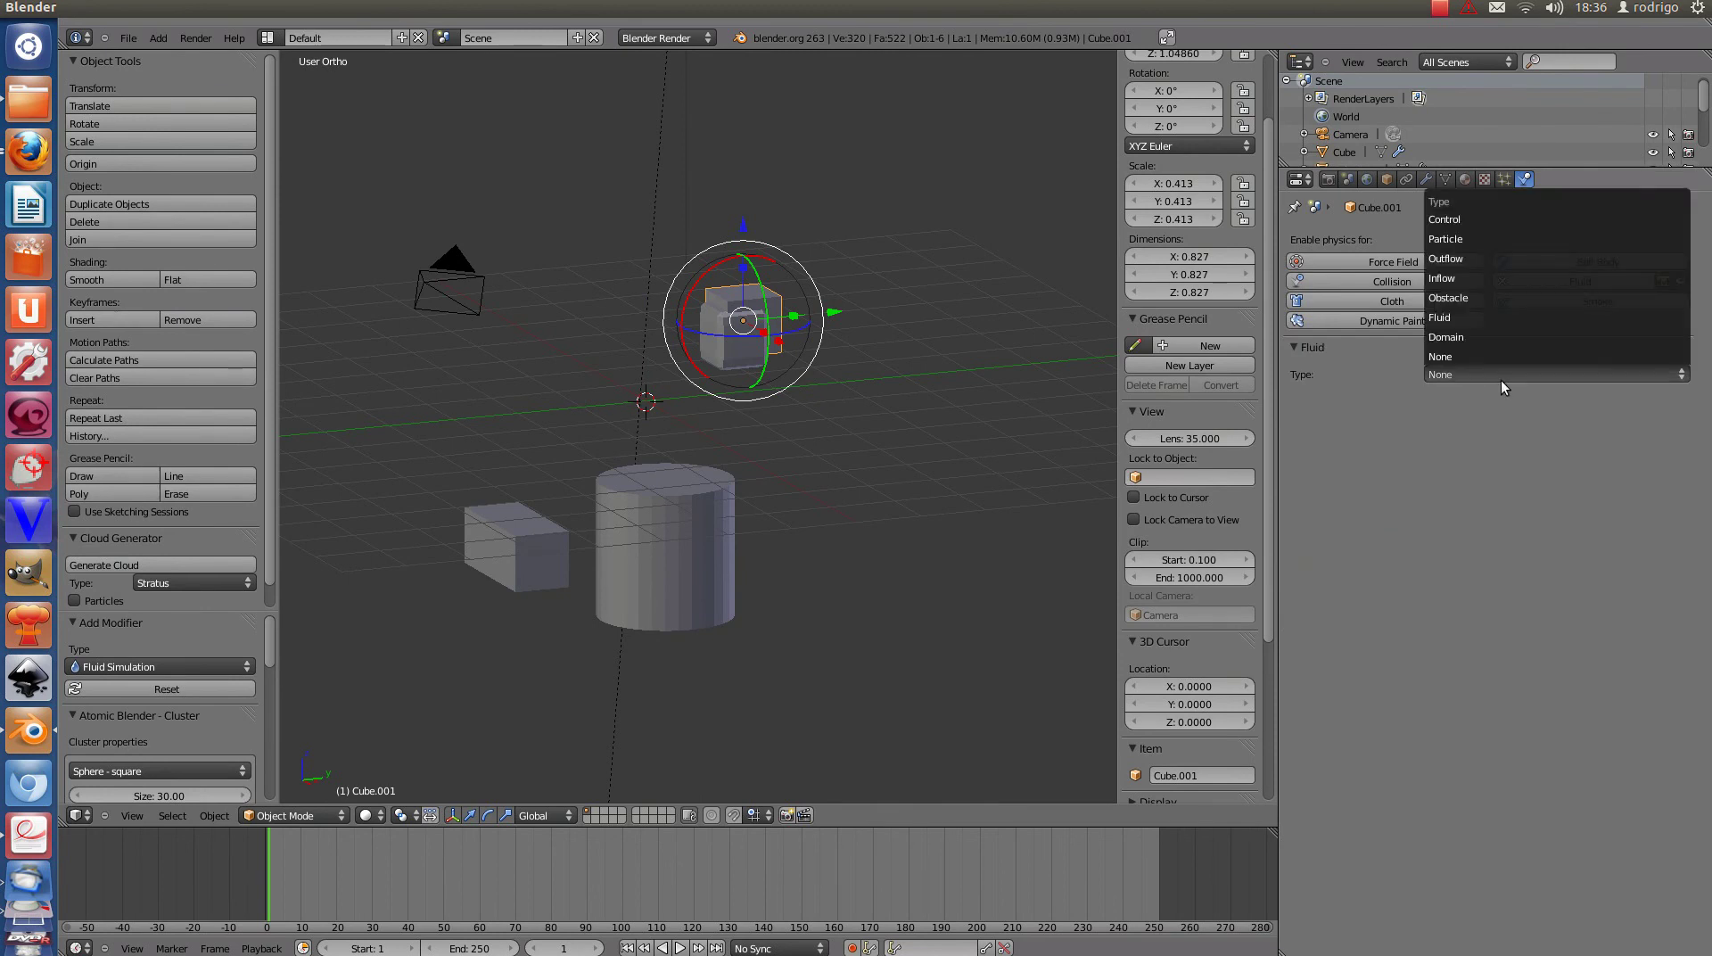
{"action": "left_click", "coordinate": [1501, 380]}
{"action": "left_click", "coordinate": [1485, 377]}
{"action": "left_click", "coordinate": [1480, 377]}
{"action": "left_click", "coordinate": [1482, 372]}
{"action": "left_click", "coordinate": [1491, 277]}
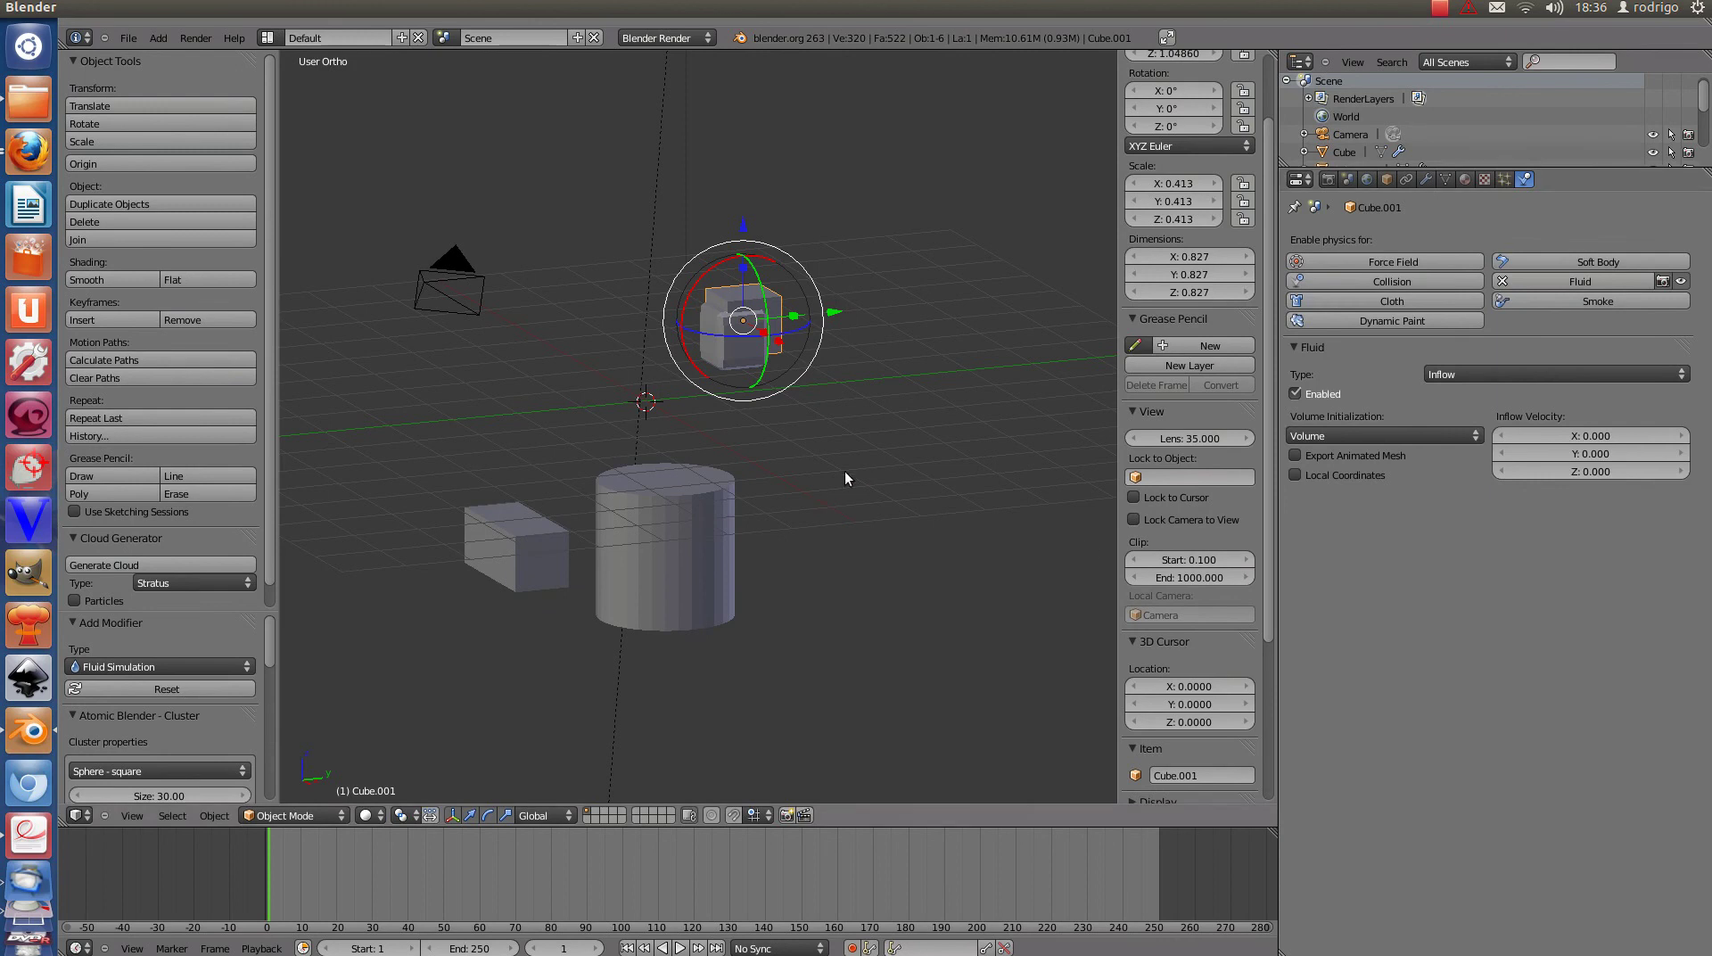
{"action": "key", "text": "alt+a"}
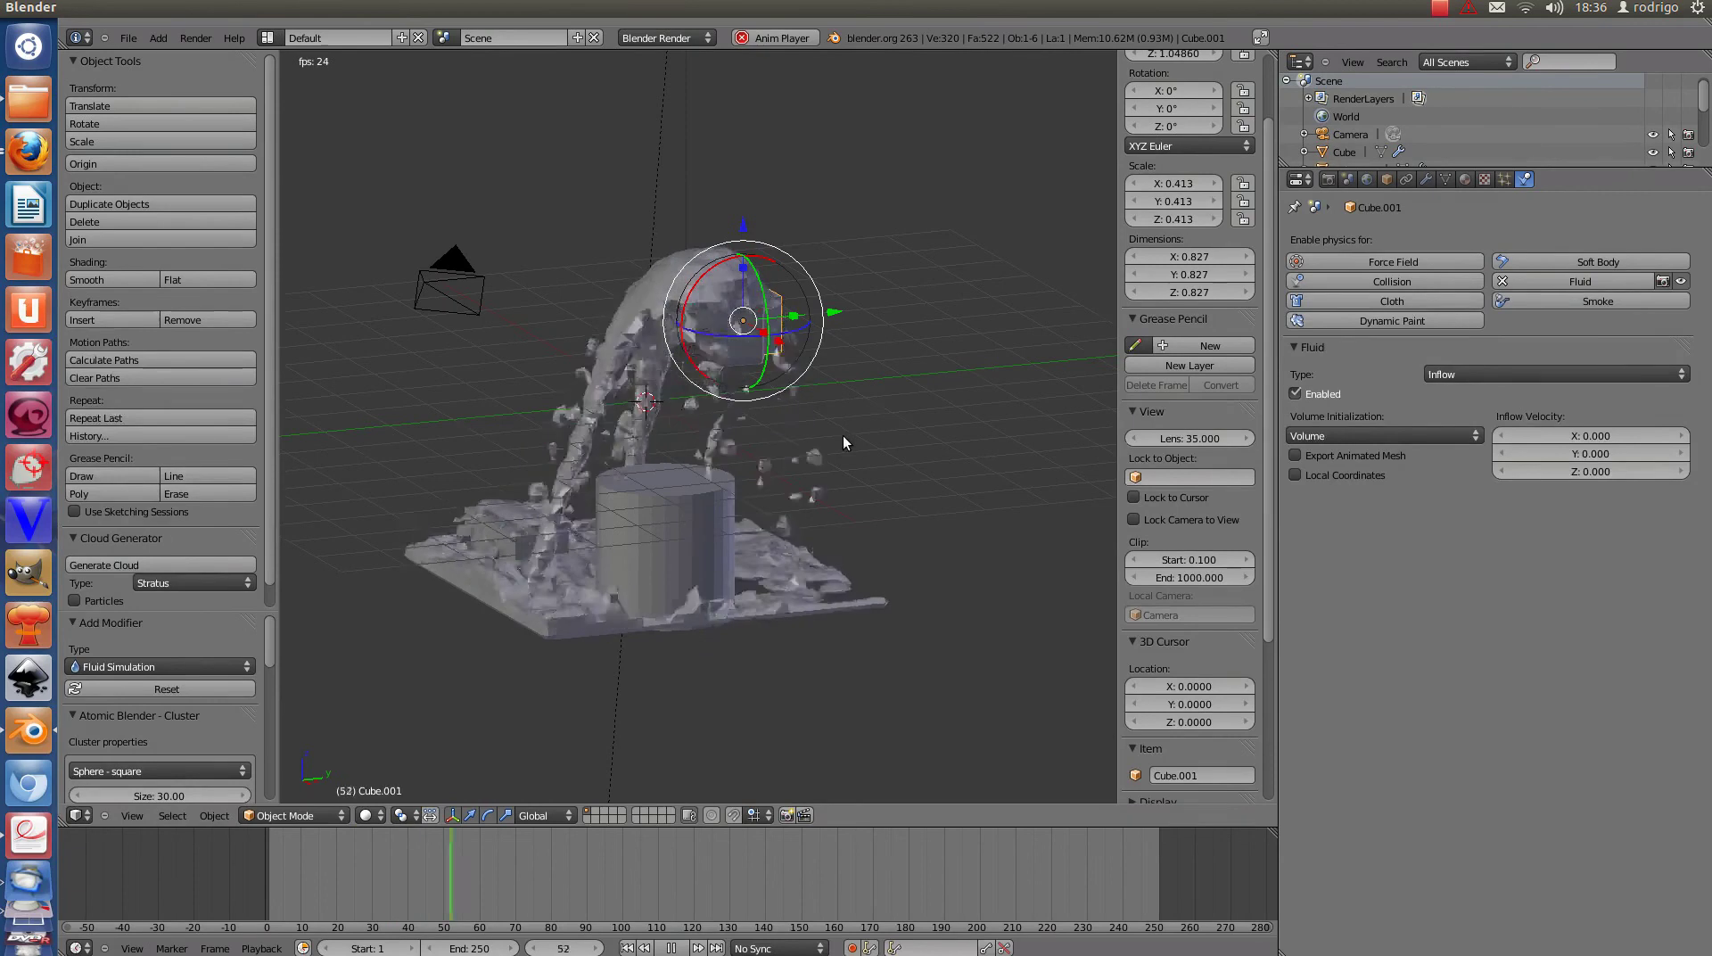
{"action": "middle_click_drag", "start_coordinate": [655, 471], "coordinate": [667, 587]}
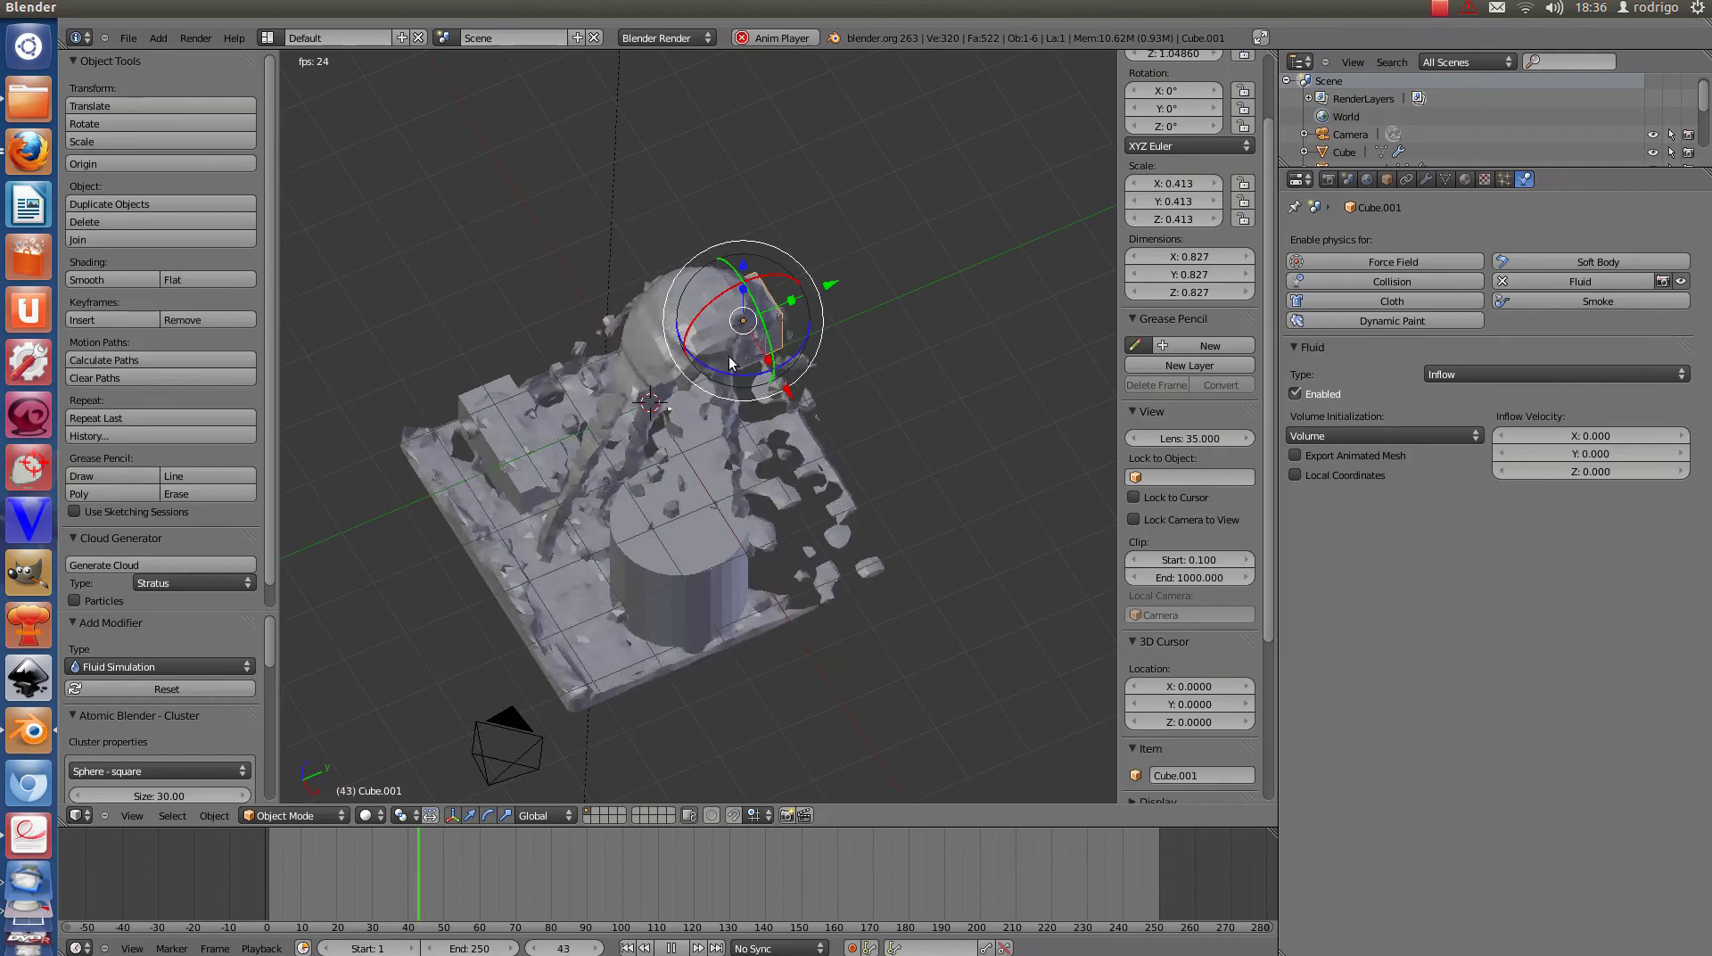
{"action": "mouse_move", "coordinate": [768, 452]}
{"action": "middle_mouse_down"}
{"action": "mouse_move", "coordinate": [555, 548]}
{"action": "mouse_move", "coordinate": [774, 295]}
{"action": "middle_mouse_up"}
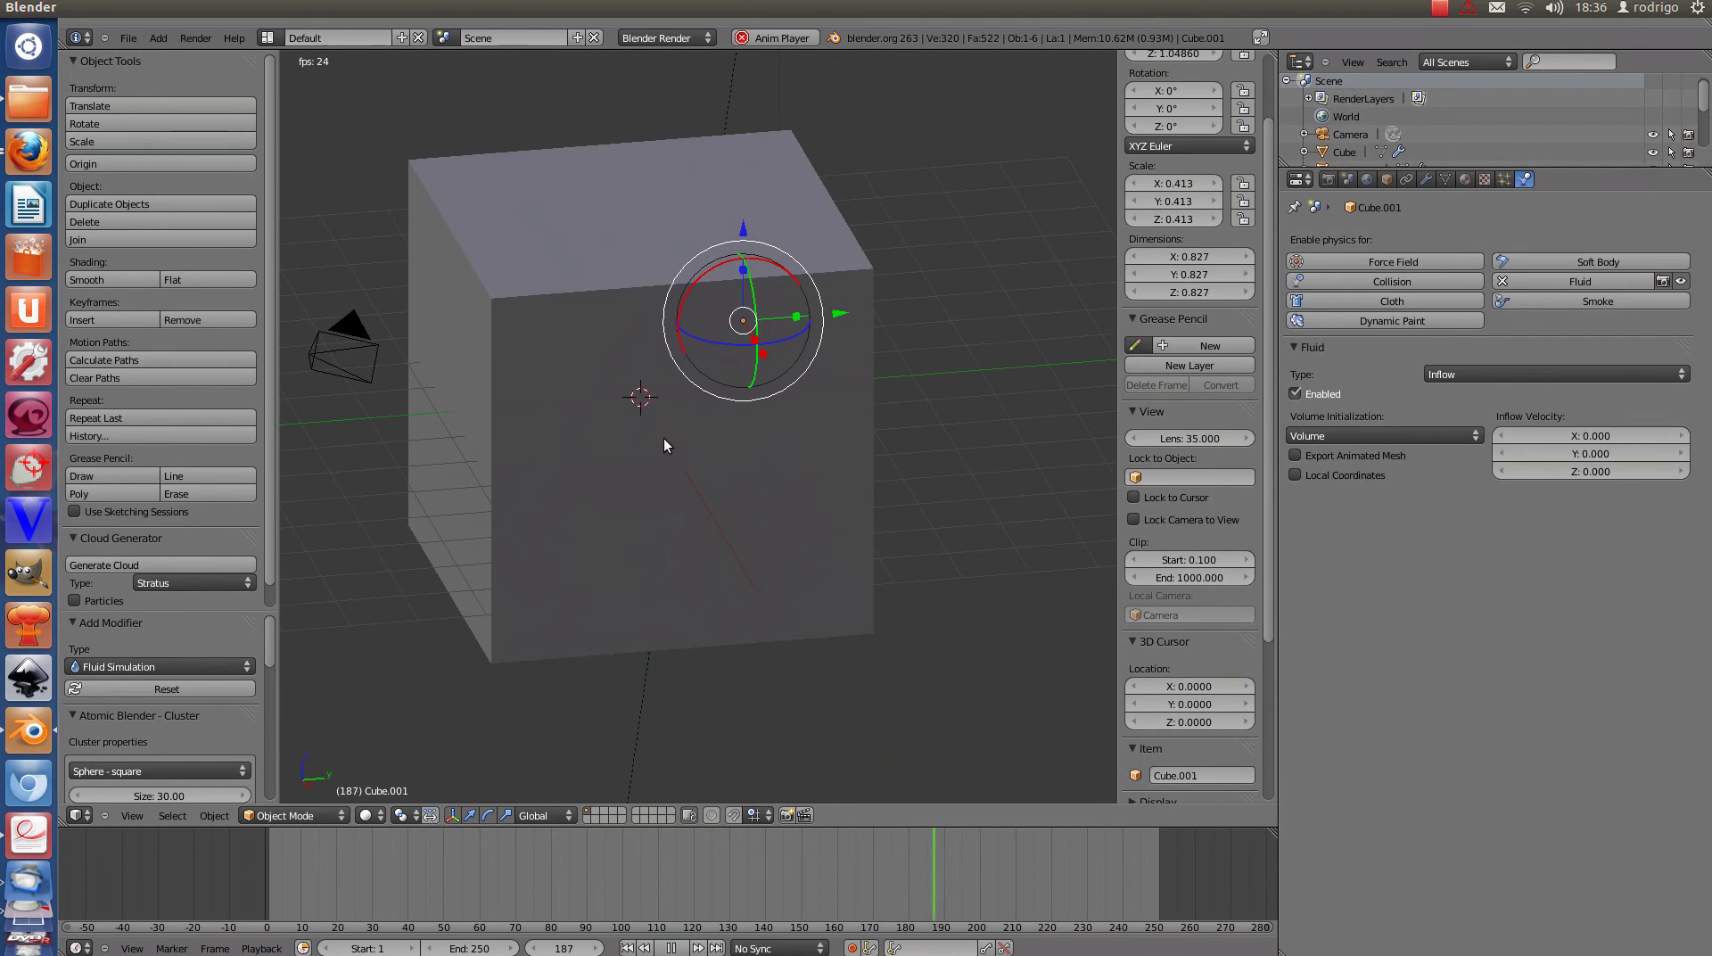
{"action": "key", "text": "Escape"}
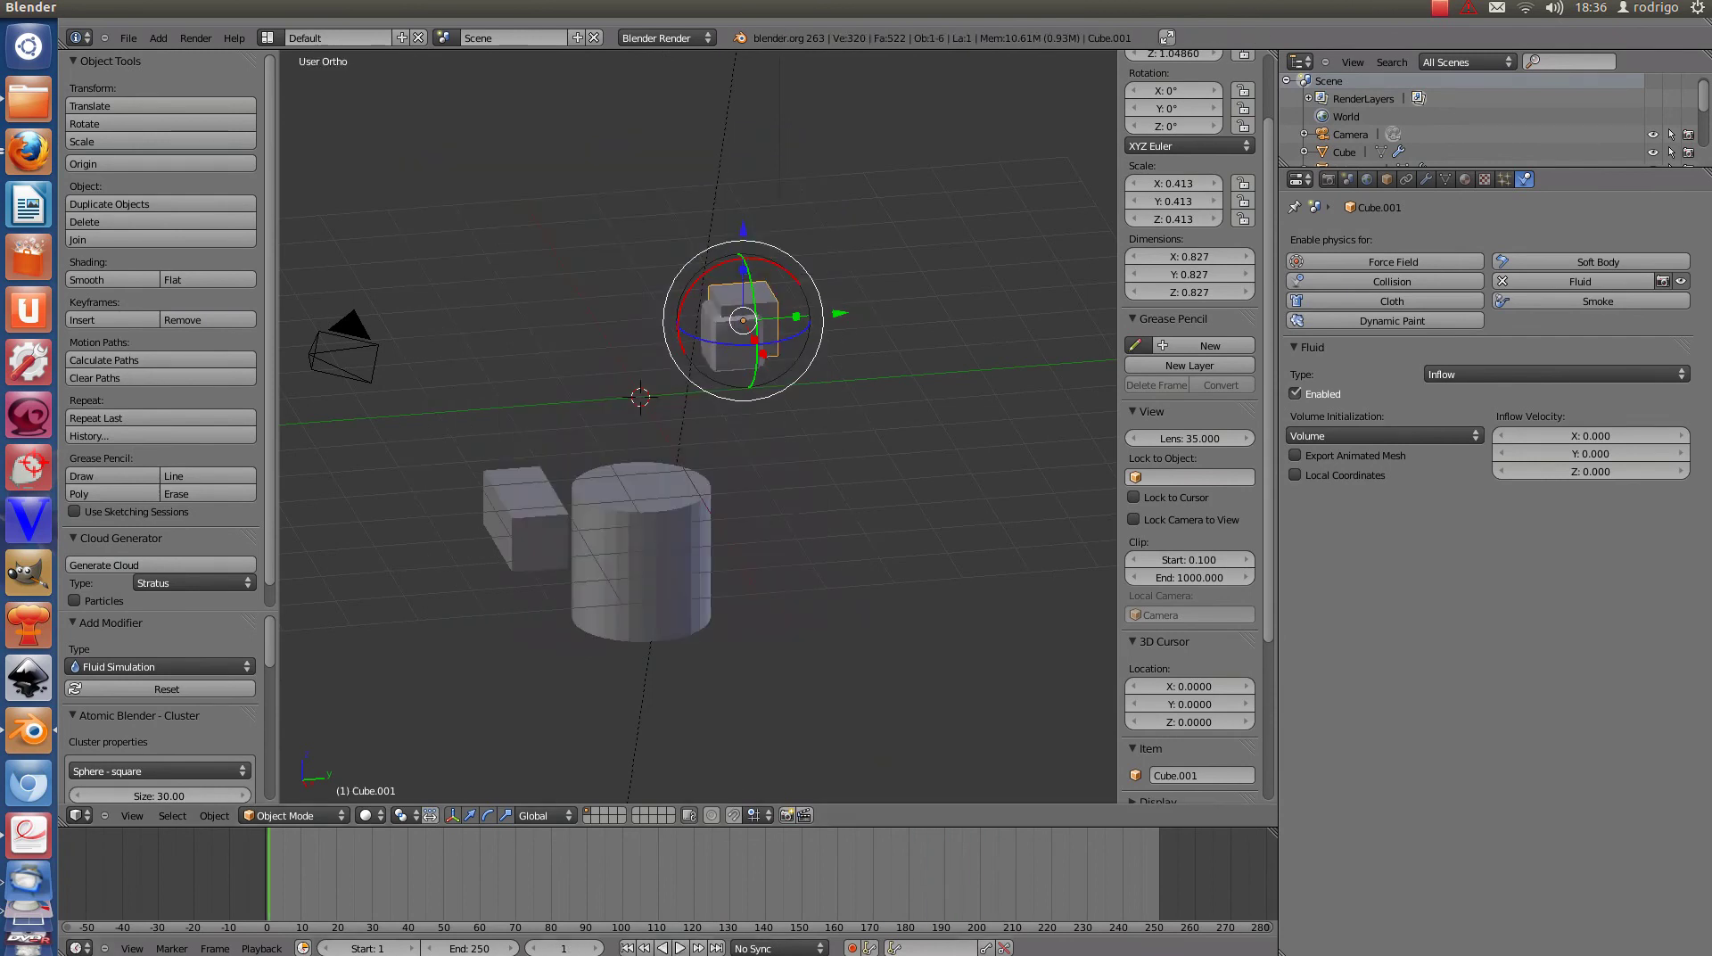
Change the animation end frame from 250 to 100, then play and stop the simulation.
{"action": "left_click", "coordinate": [475, 948]}
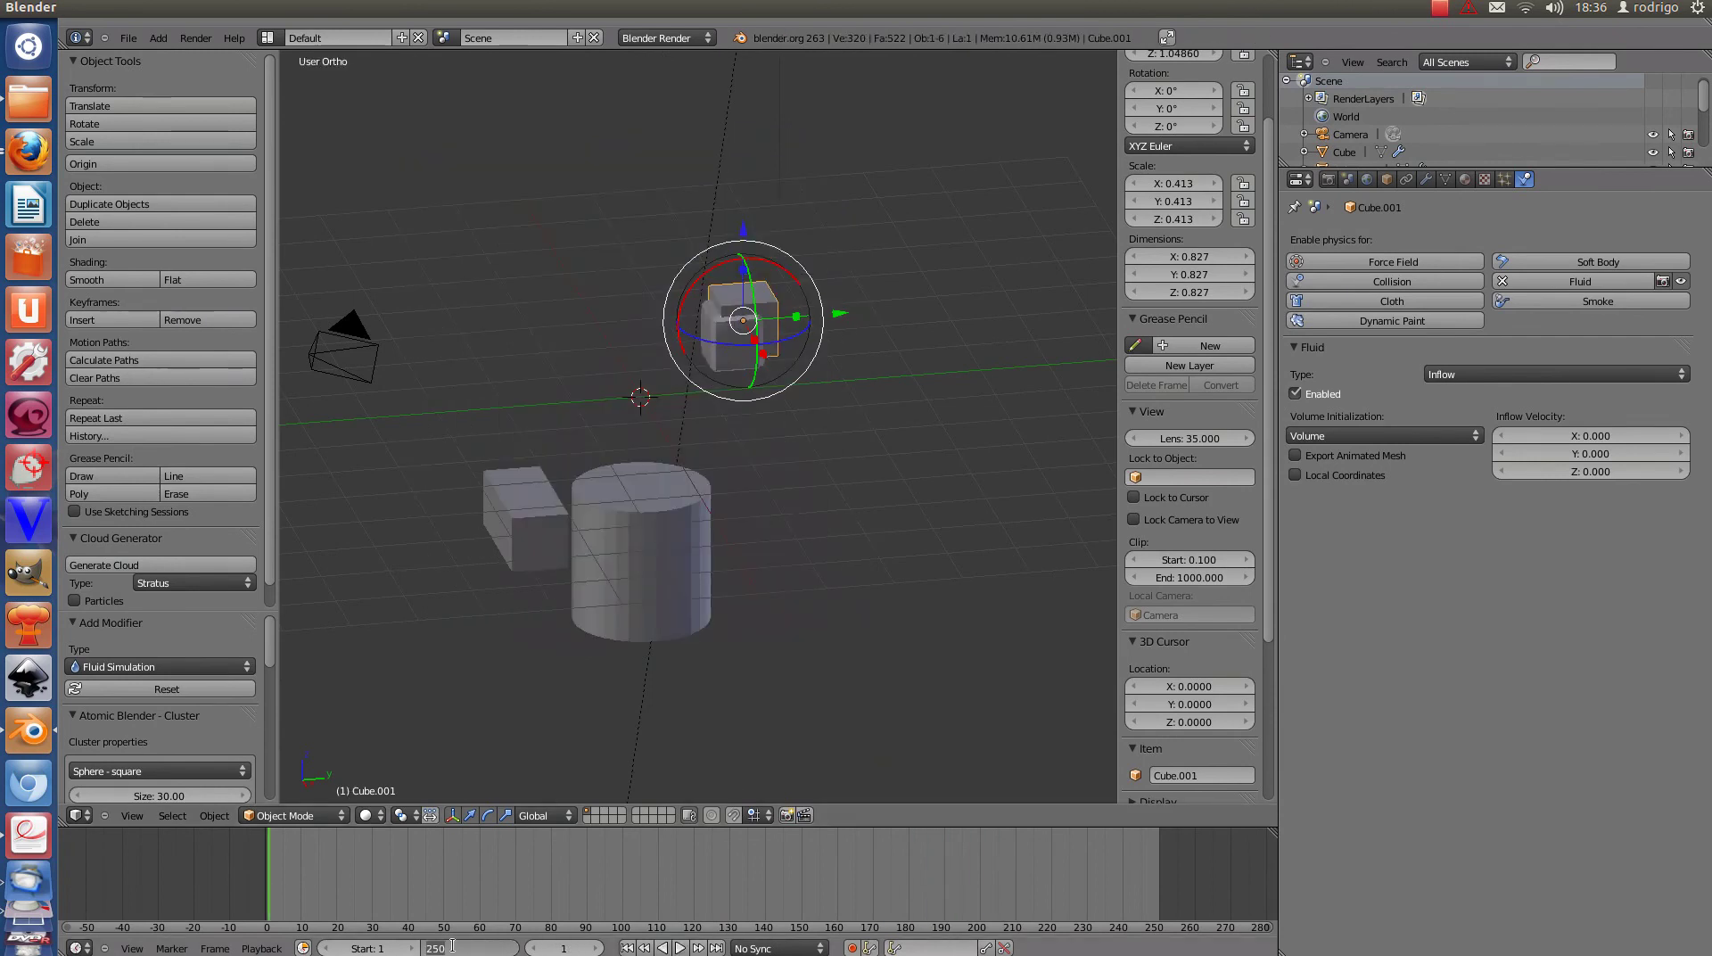
{"action": "type", "text": "100"}
{"action": "key", "text": "Return"}
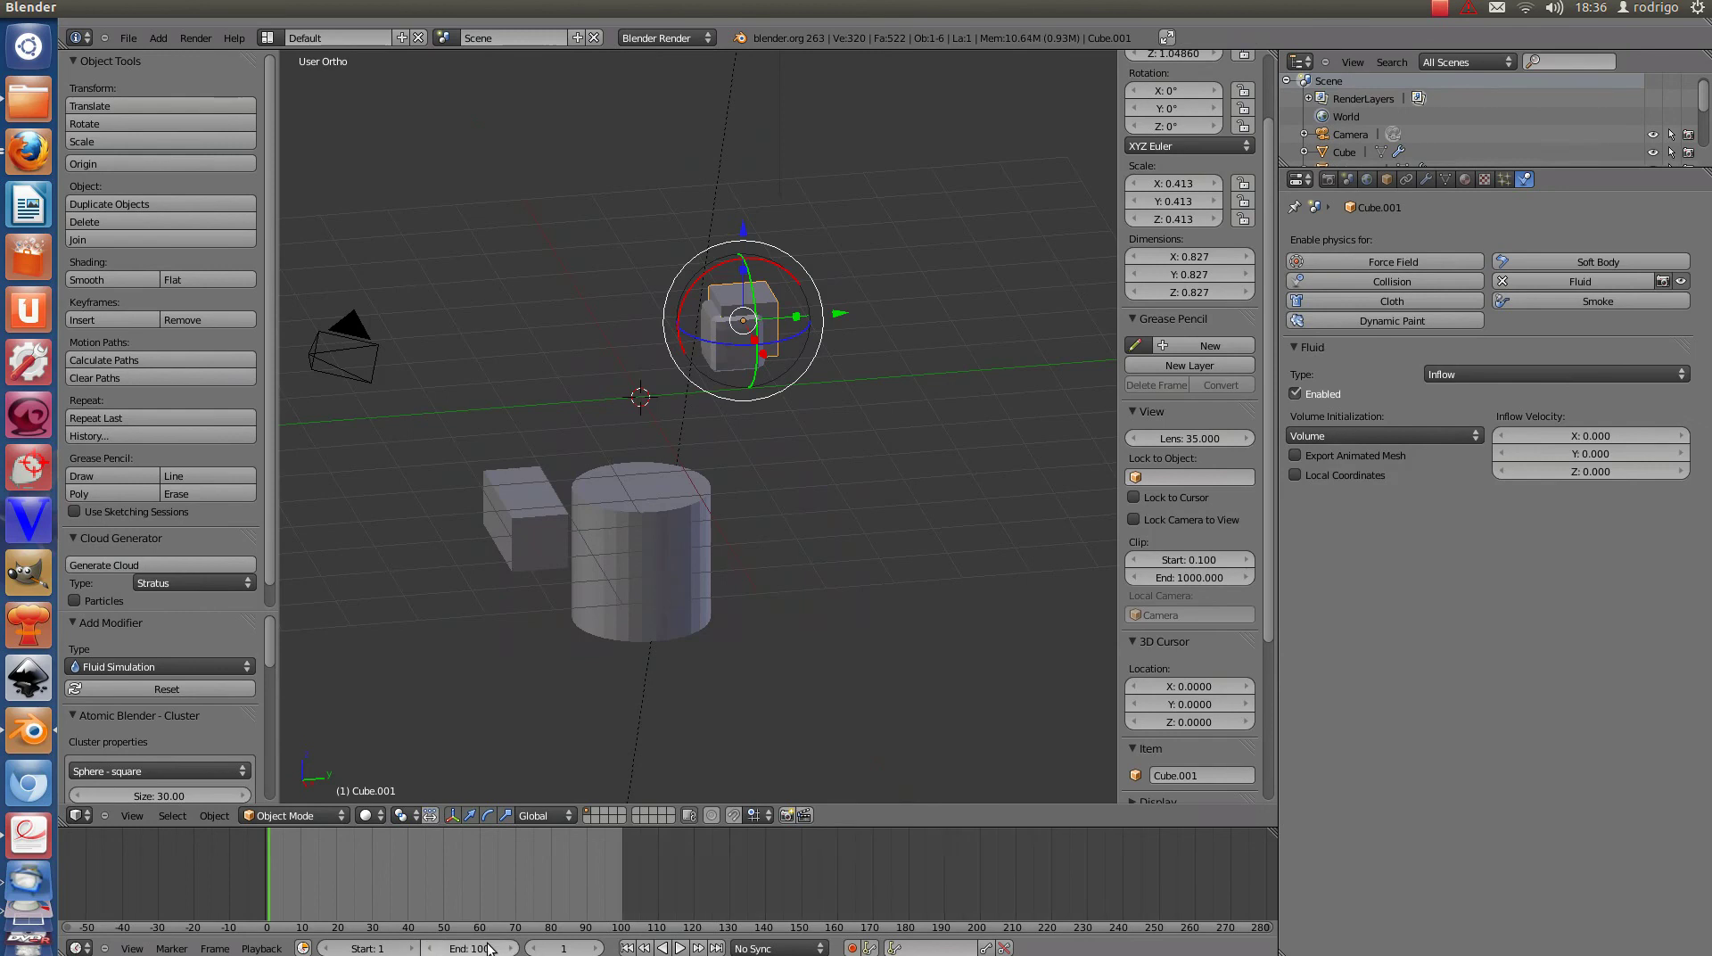
{"action": "key", "text": "alt+a"}
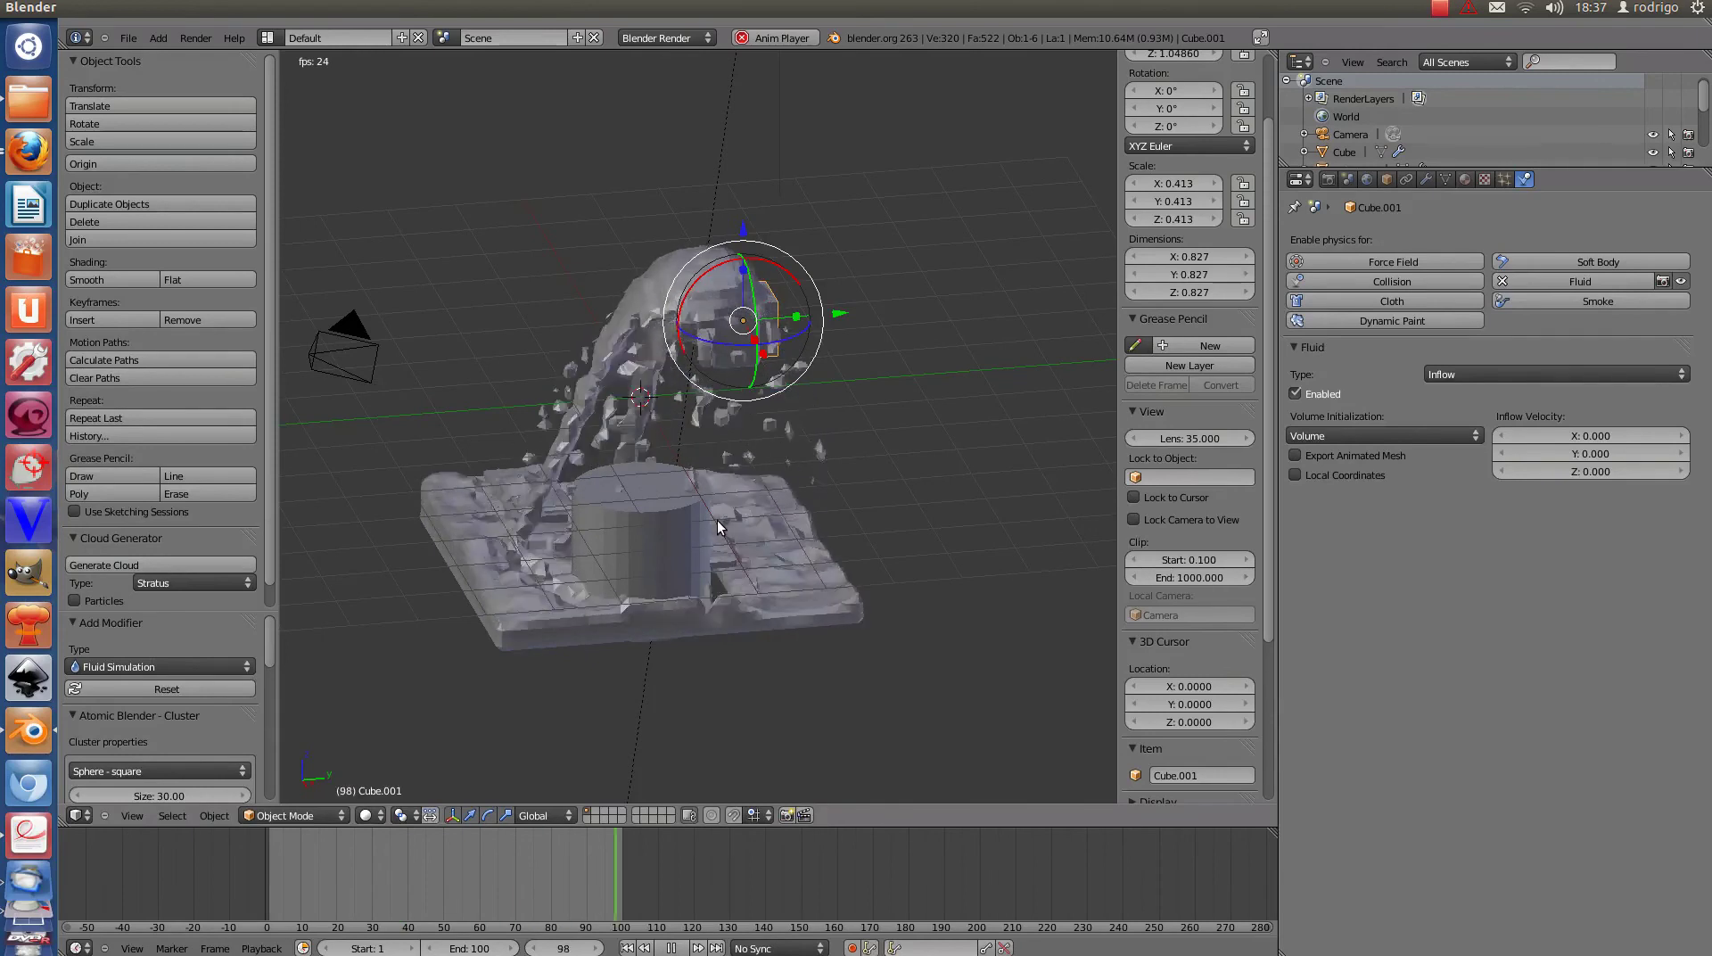
{"action": "key", "text": "Escape"}
Give the elongated box Cube.002 Fluid physics with Type set to Obstacle.
{"action": "mouse_move", "coordinate": [591, 539]}
{"action": "middle_mouse_down"}
{"action": "mouse_move", "coordinate": [618, 579]}
{"action": "mouse_move", "coordinate": [636, 546]}
{"action": "middle_mouse_up"}
{"action": "right_click", "coordinate": [636, 545]}
{"action": "right_click", "coordinate": [532, 460]}
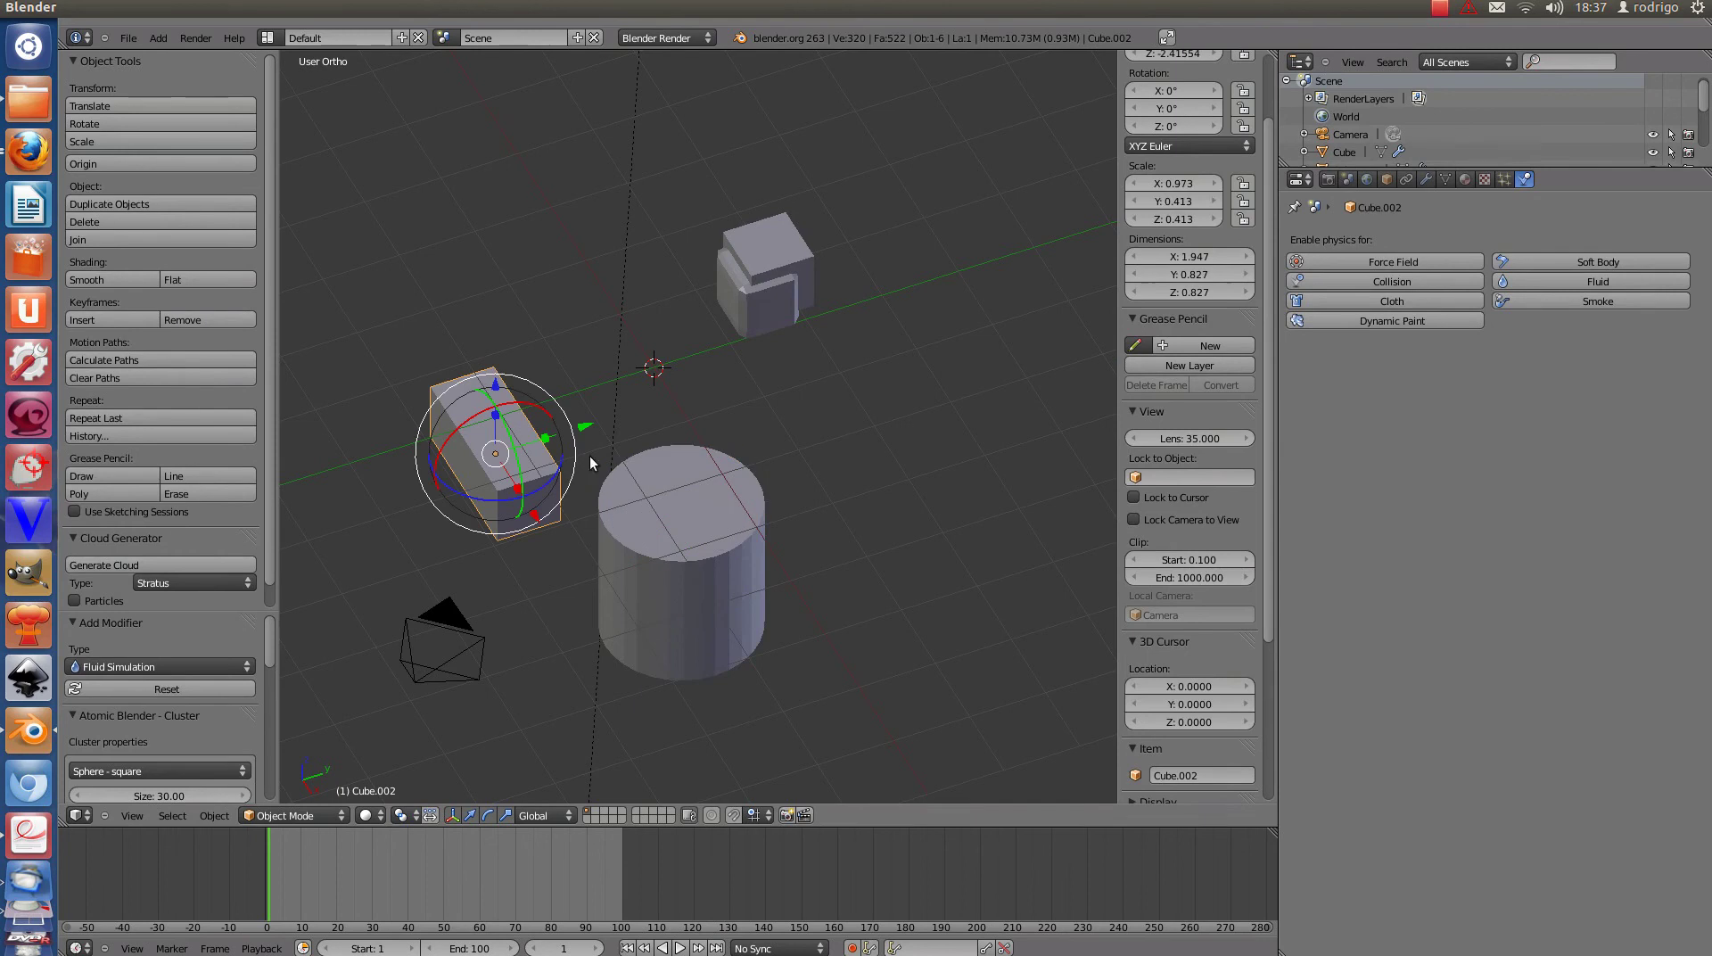
{"action": "left_click", "coordinate": [1598, 283]}
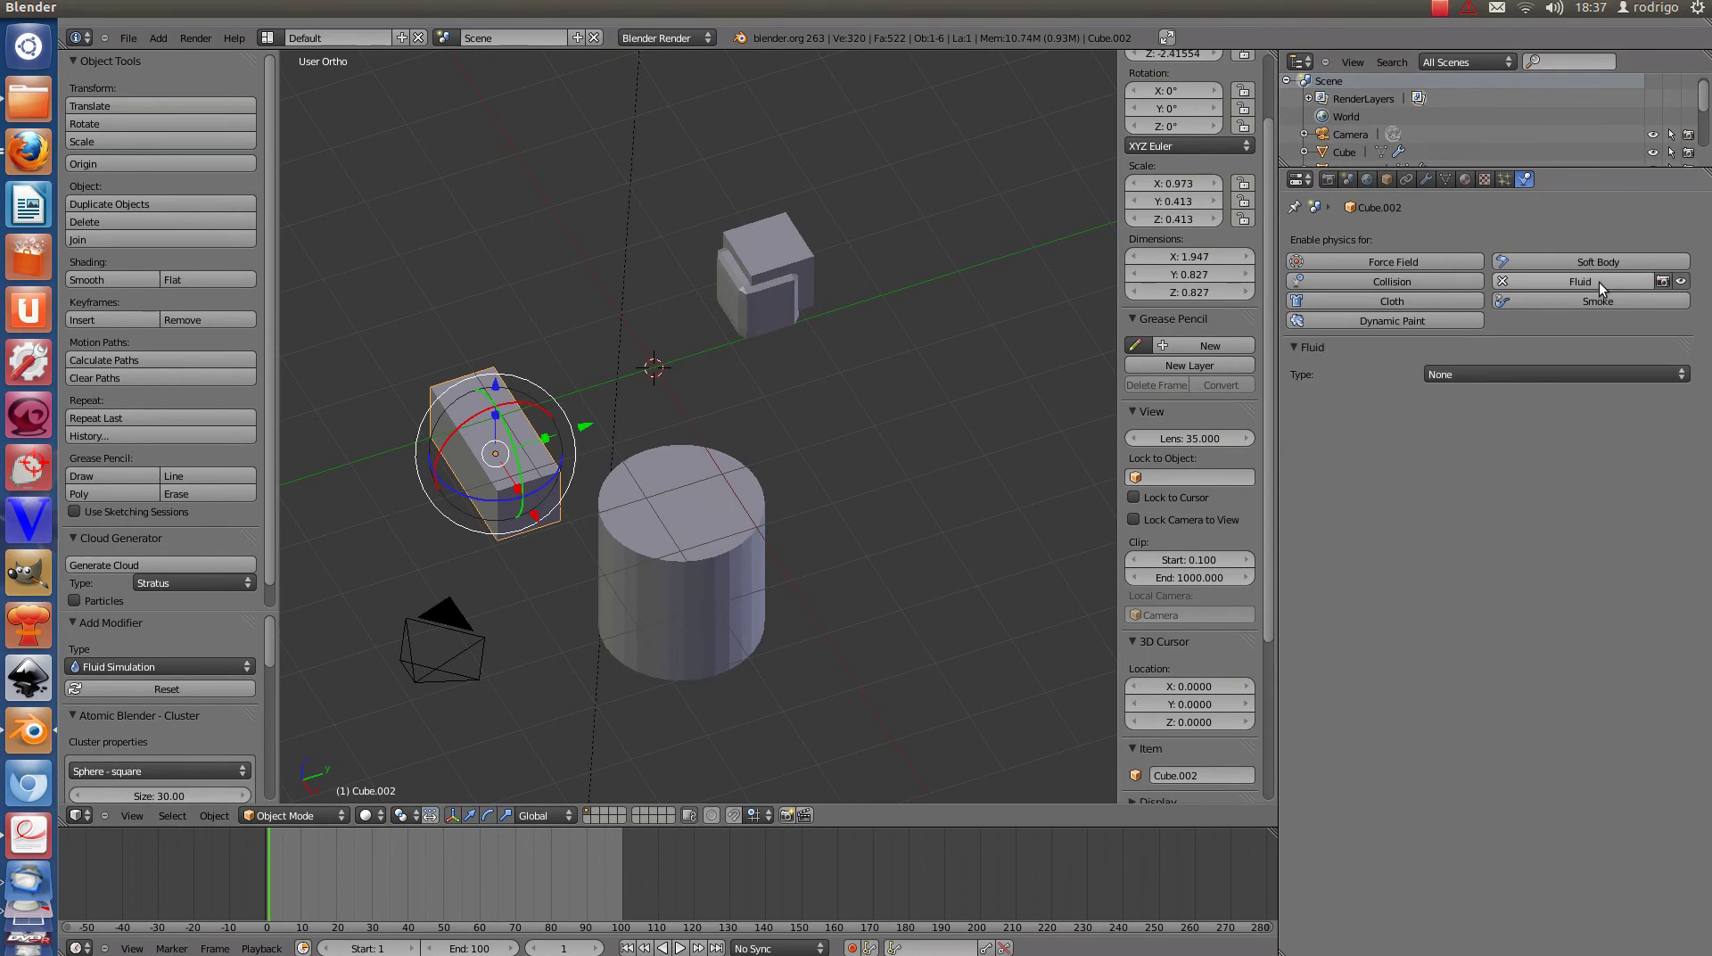
{"action": "left_click", "coordinate": [1475, 375]}
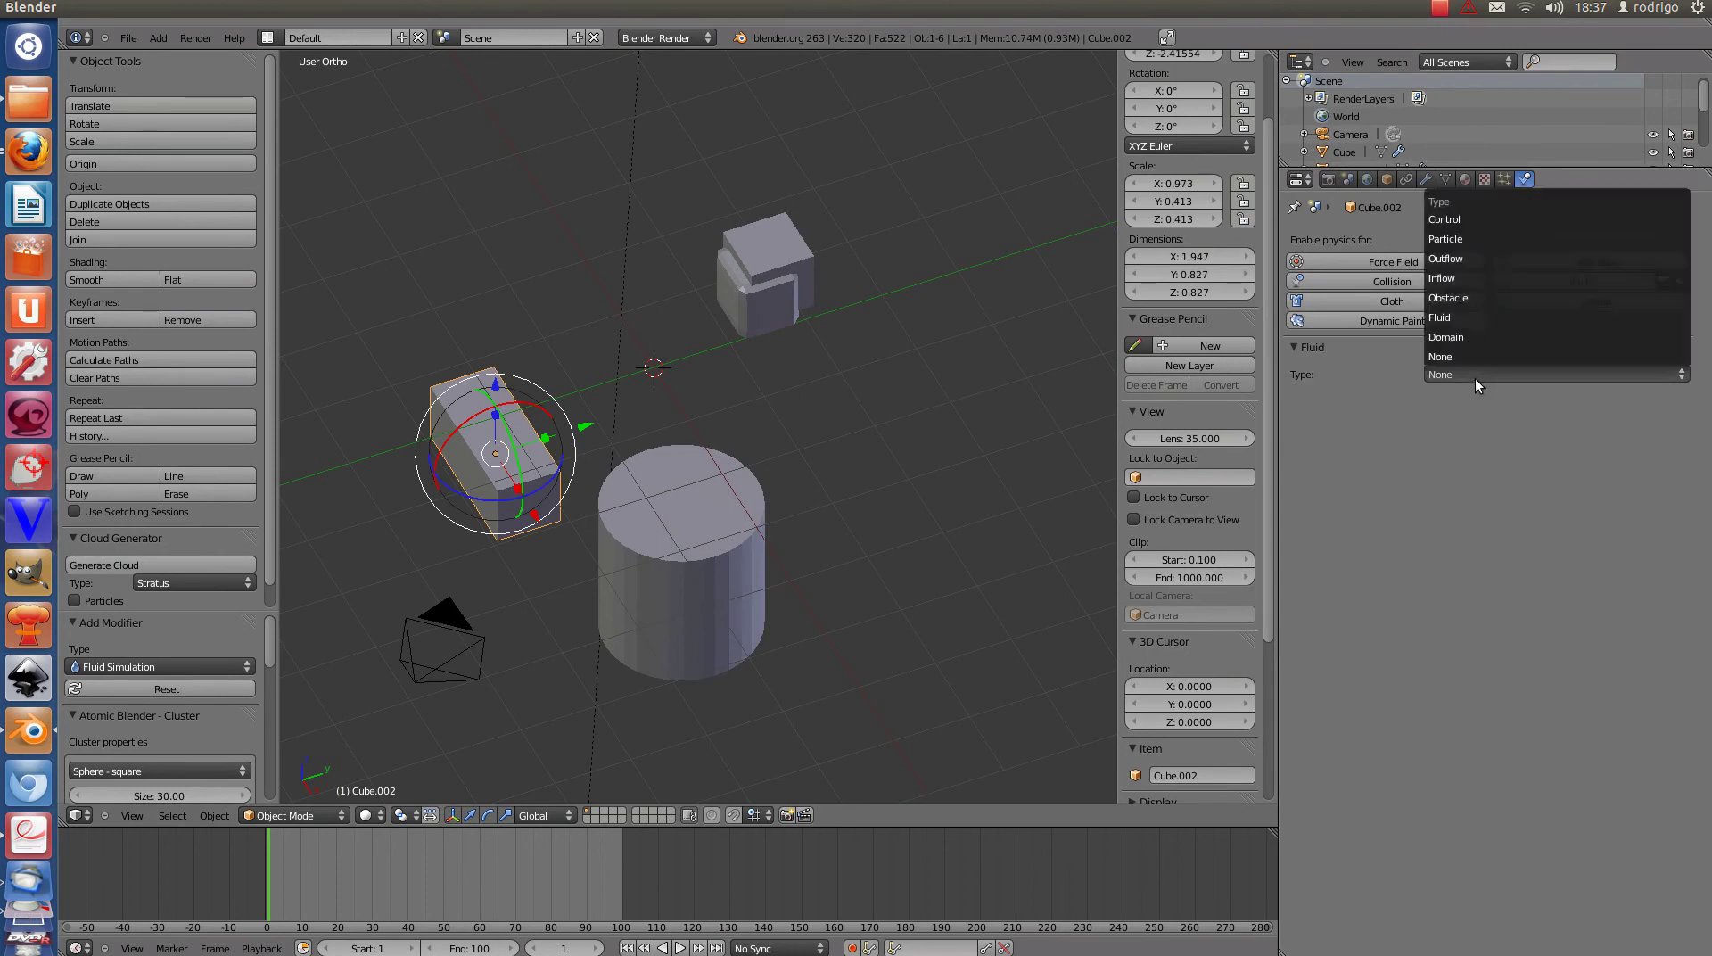
{"action": "left_click", "coordinate": [1477, 298]}
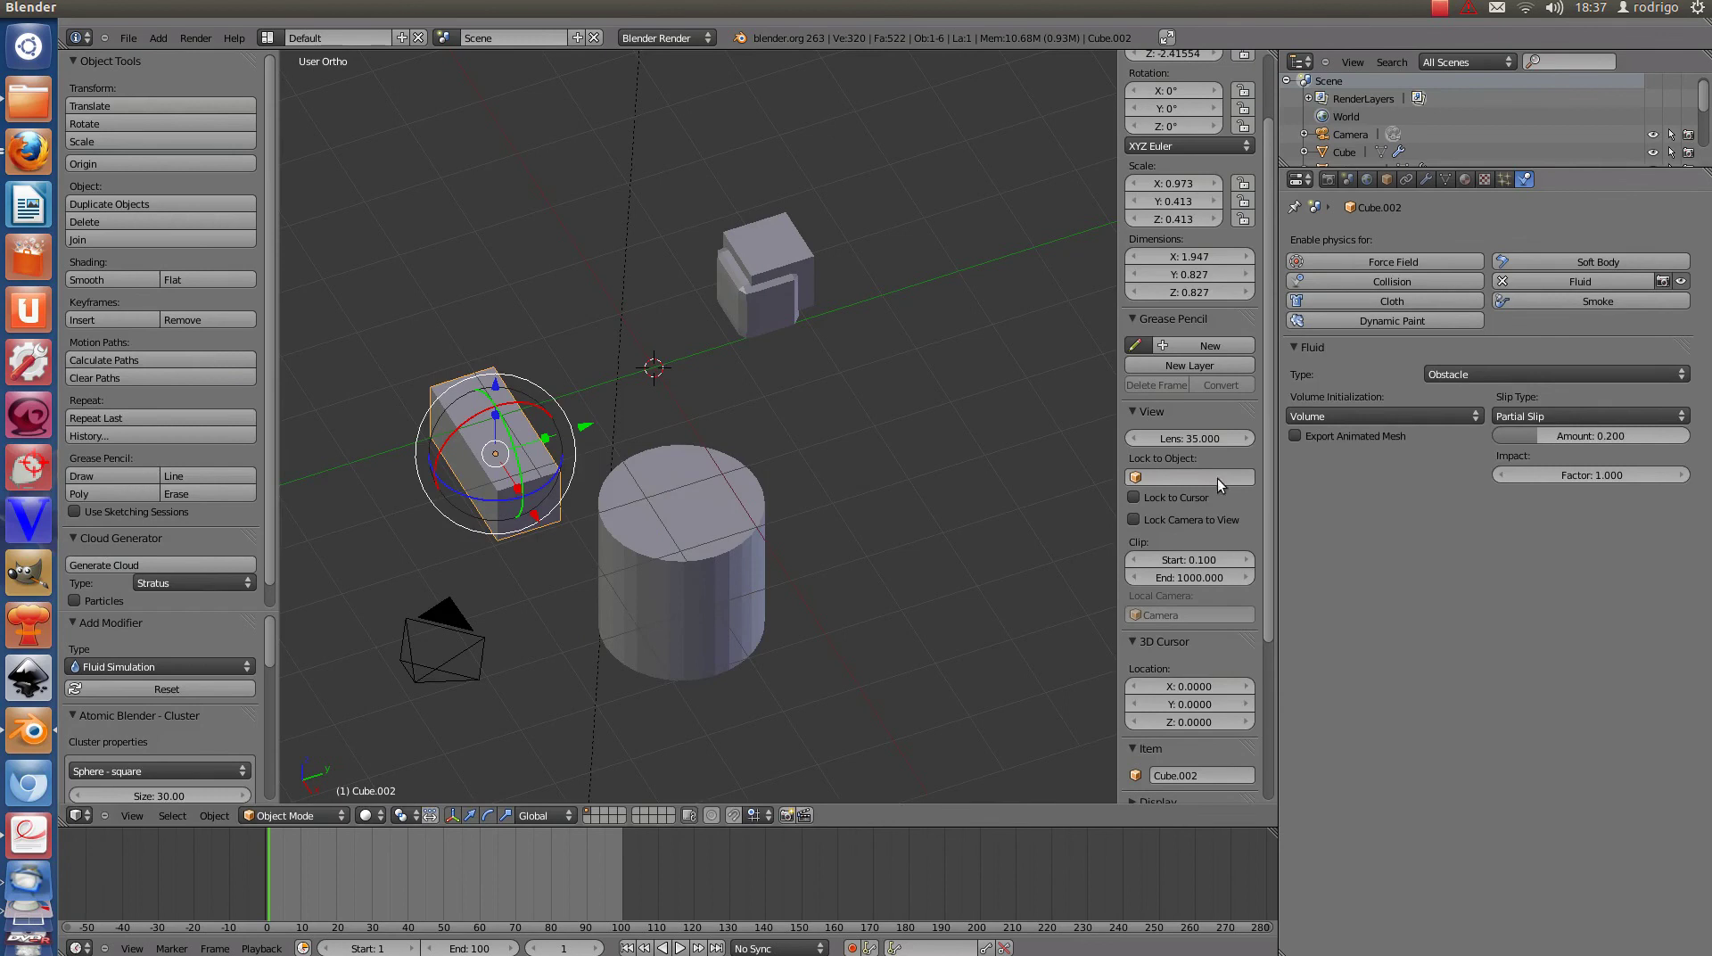
Make the cylinder a Fluid Obstacle too, then start playing the animation.
{"action": "right_click", "coordinate": [727, 554]}
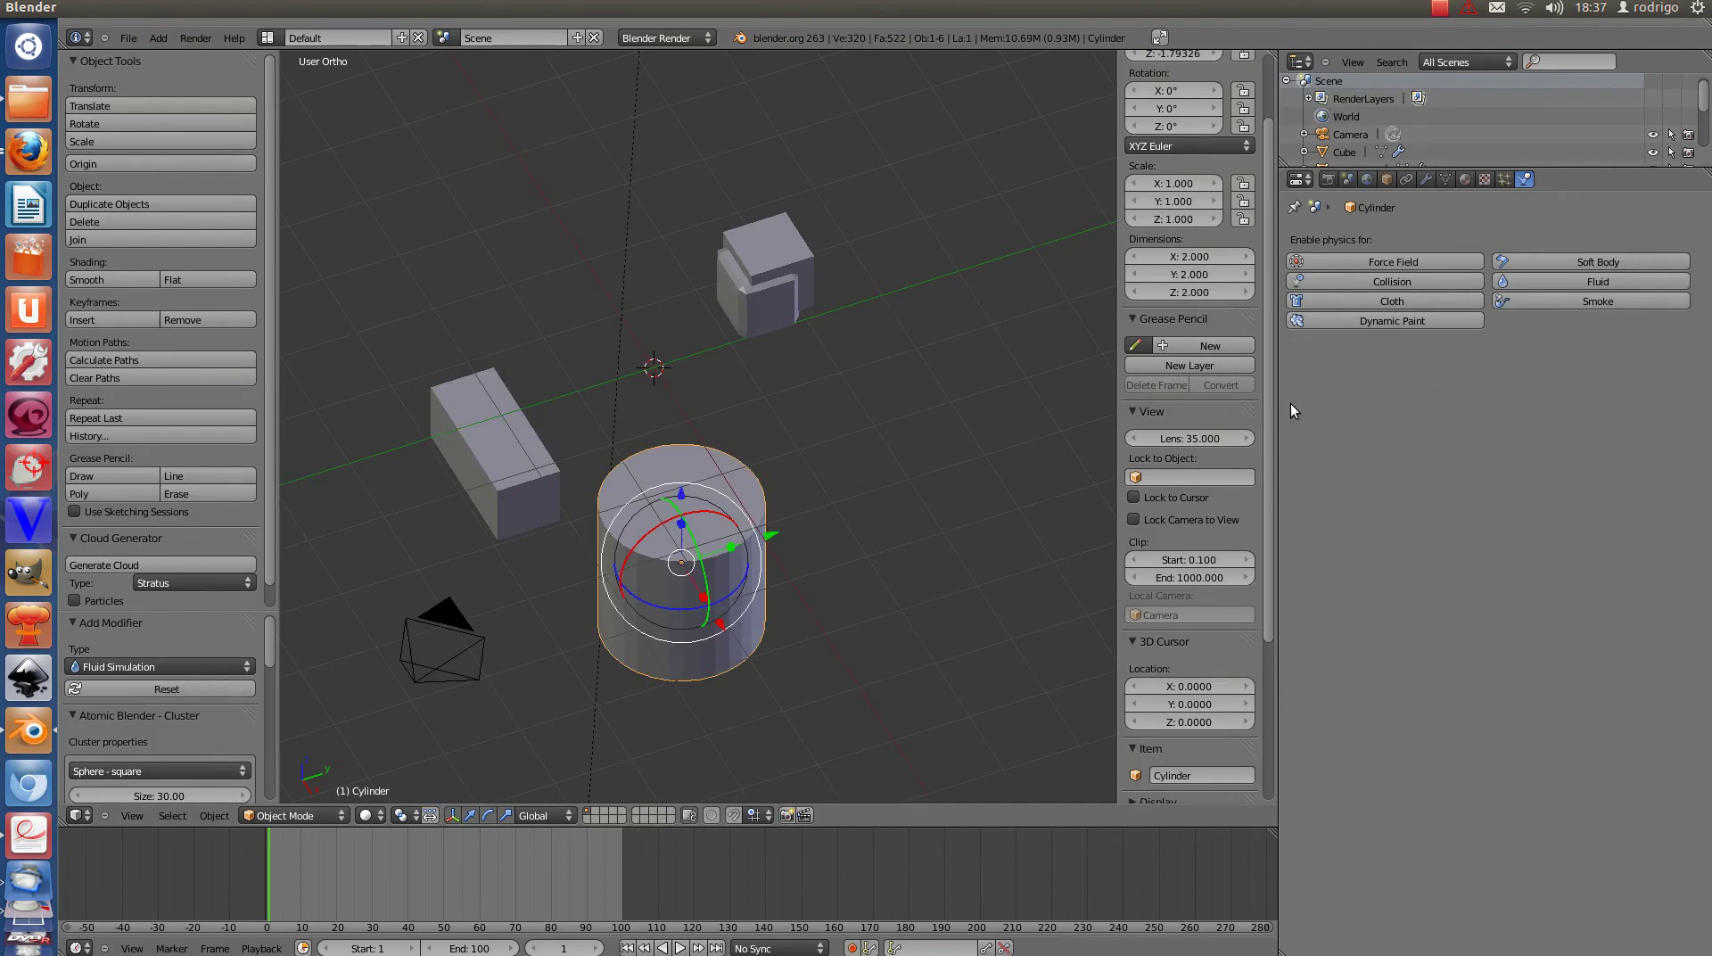
{"action": "left_click", "coordinate": [1534, 286]}
{"action": "left_click", "coordinate": [1464, 377]}
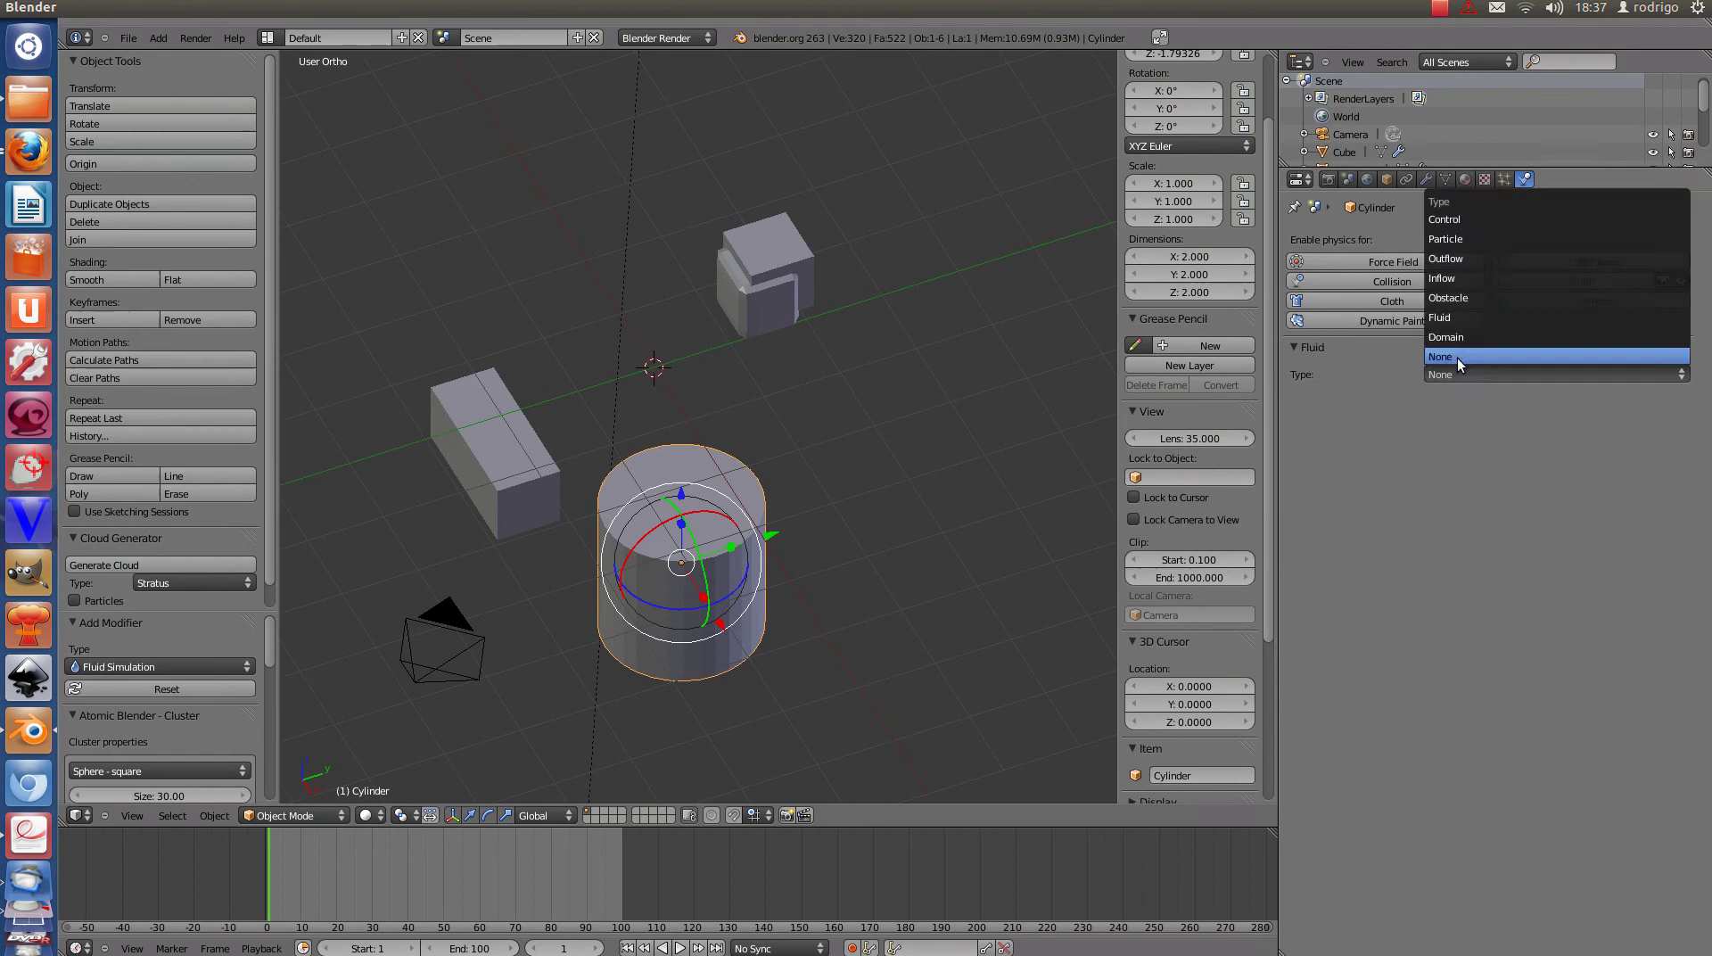
{"action": "left_click", "coordinate": [1474, 298]}
{"action": "scroll", "coordinate": [795, 569], "scroll_direction": "down", "scroll_amount": 3}
{"action": "middle_click_drag", "start_coordinate": [795, 569], "coordinate": [736, 528]}
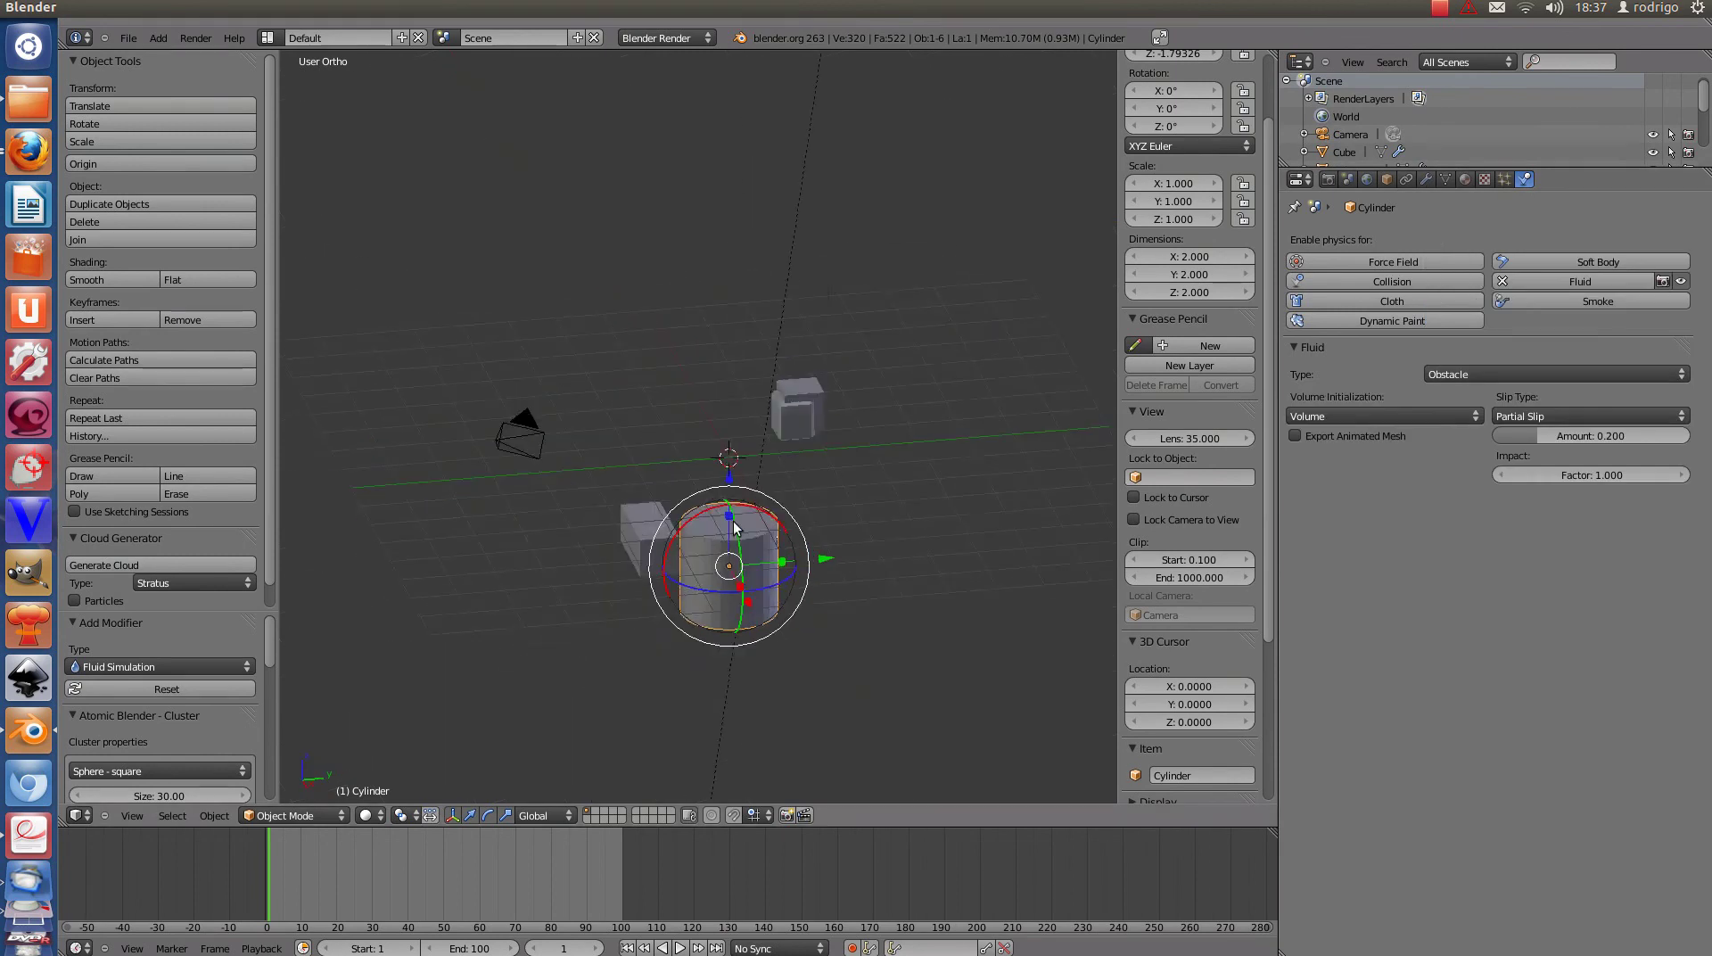
{"action": "key", "text": "alt+a"}
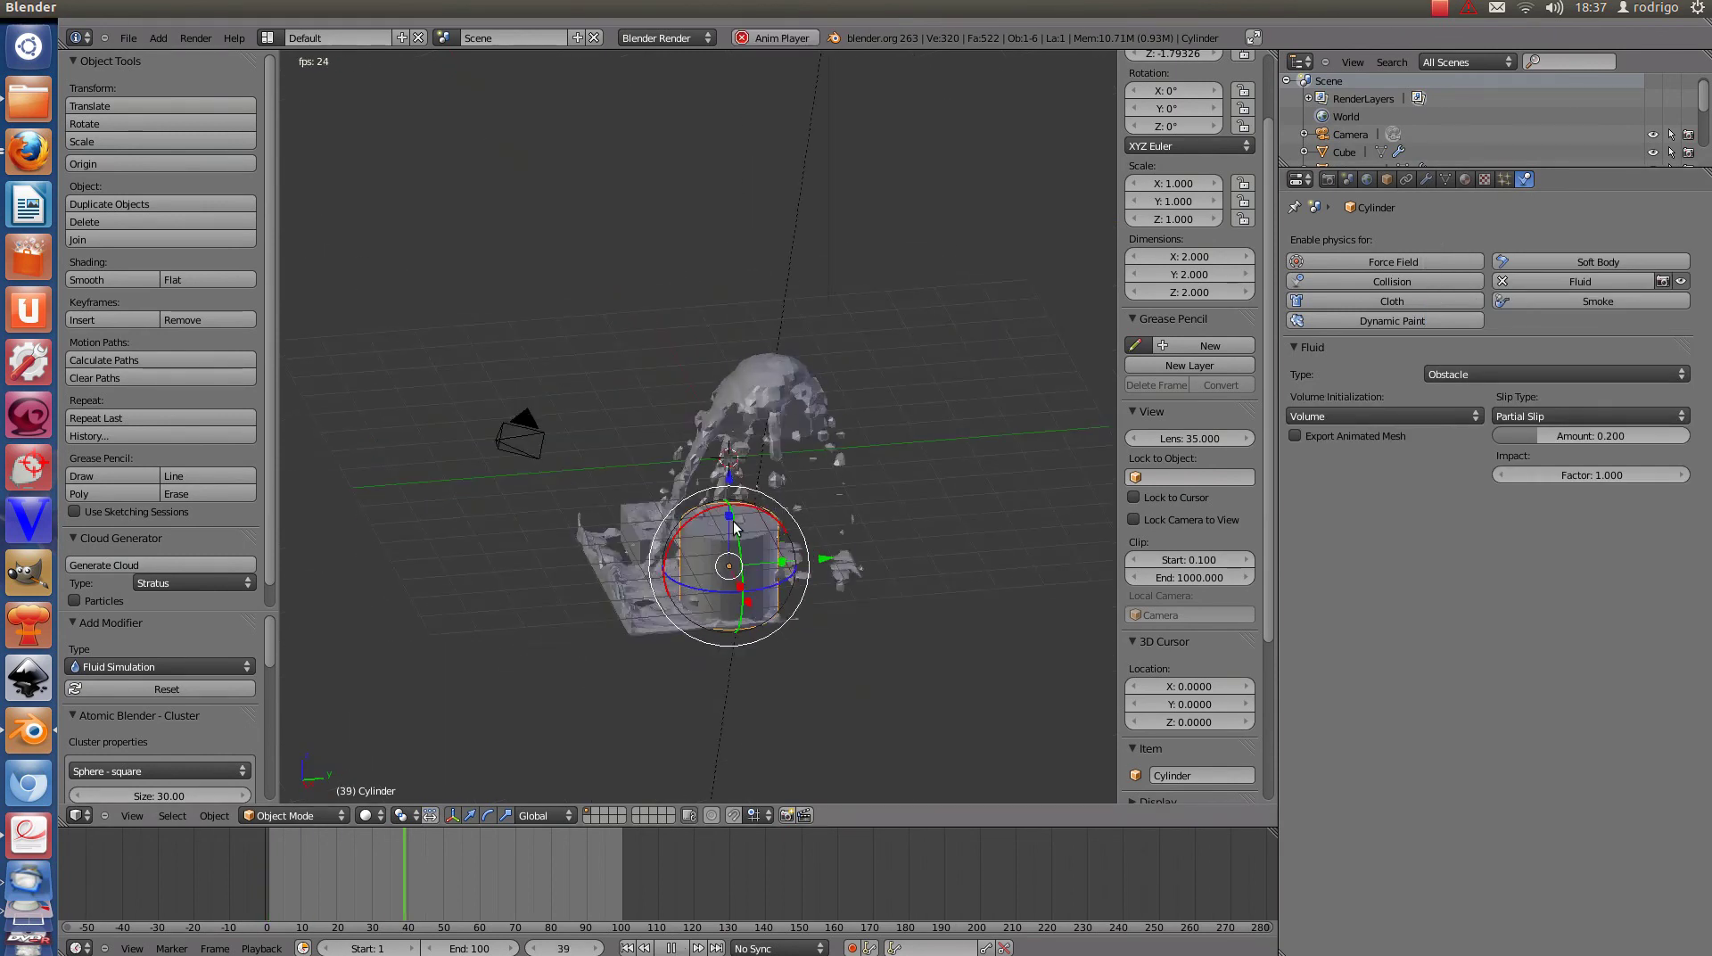
Orbit and zoom around the fluid and cylinder during playback, then stop at frame 1.
{"action": "mouse_move", "coordinate": [735, 528]}
{"action": "middle_mouse_down"}
{"action": "mouse_move", "coordinate": [760, 624]}
{"action": "mouse_move", "coordinate": [694, 560]}
{"action": "middle_mouse_up"}
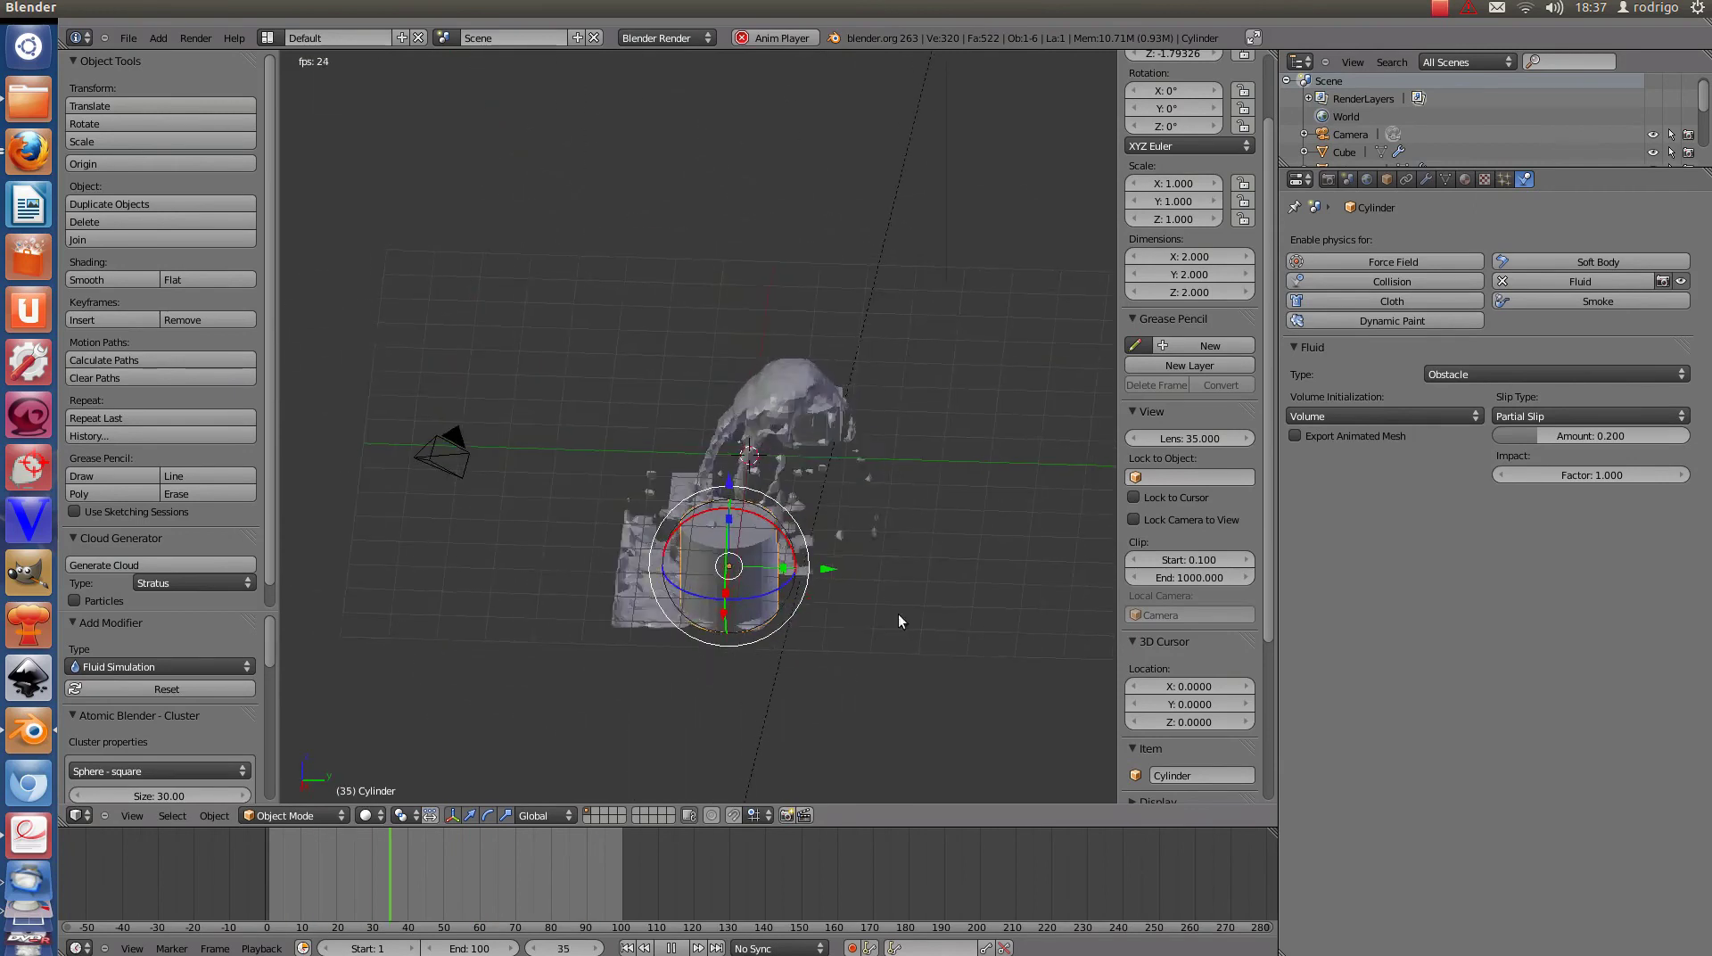
{"action": "scroll", "coordinate": [899, 619], "scroll_direction": "up", "scroll_amount": 5}
{"action": "middle_click_drag", "start_coordinate": [898, 619], "coordinate": [579, 397]}
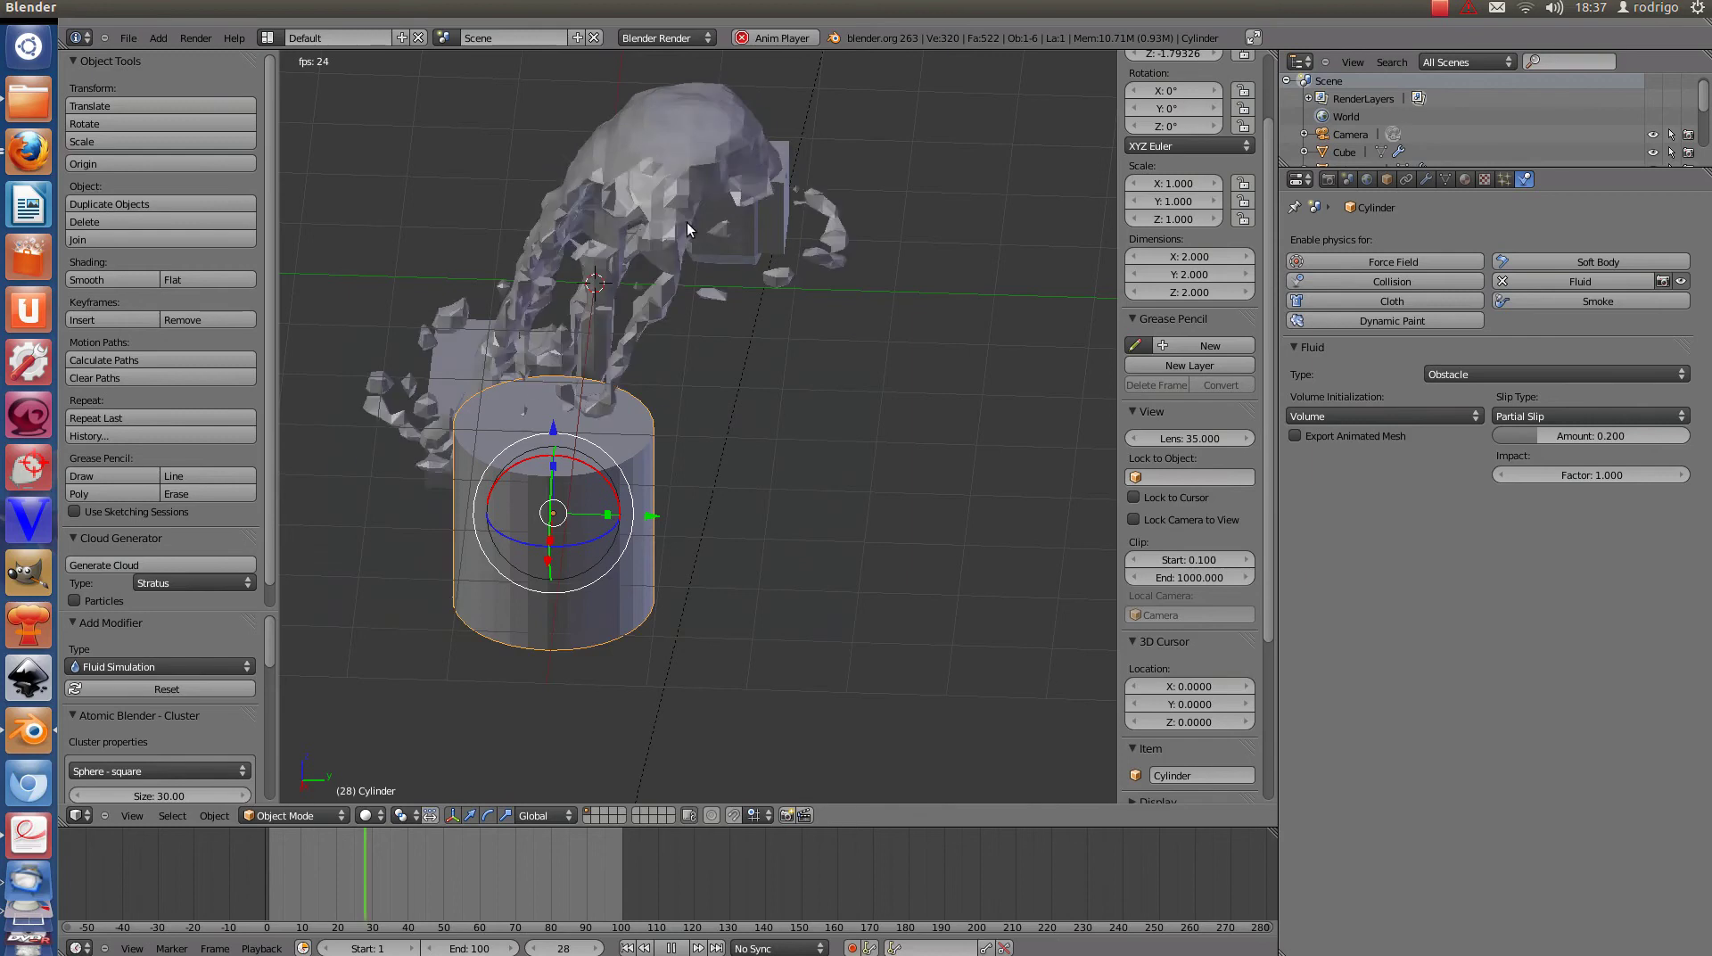
{"action": "middle_click_drag", "start_coordinate": [639, 291], "coordinate": [538, 538]}
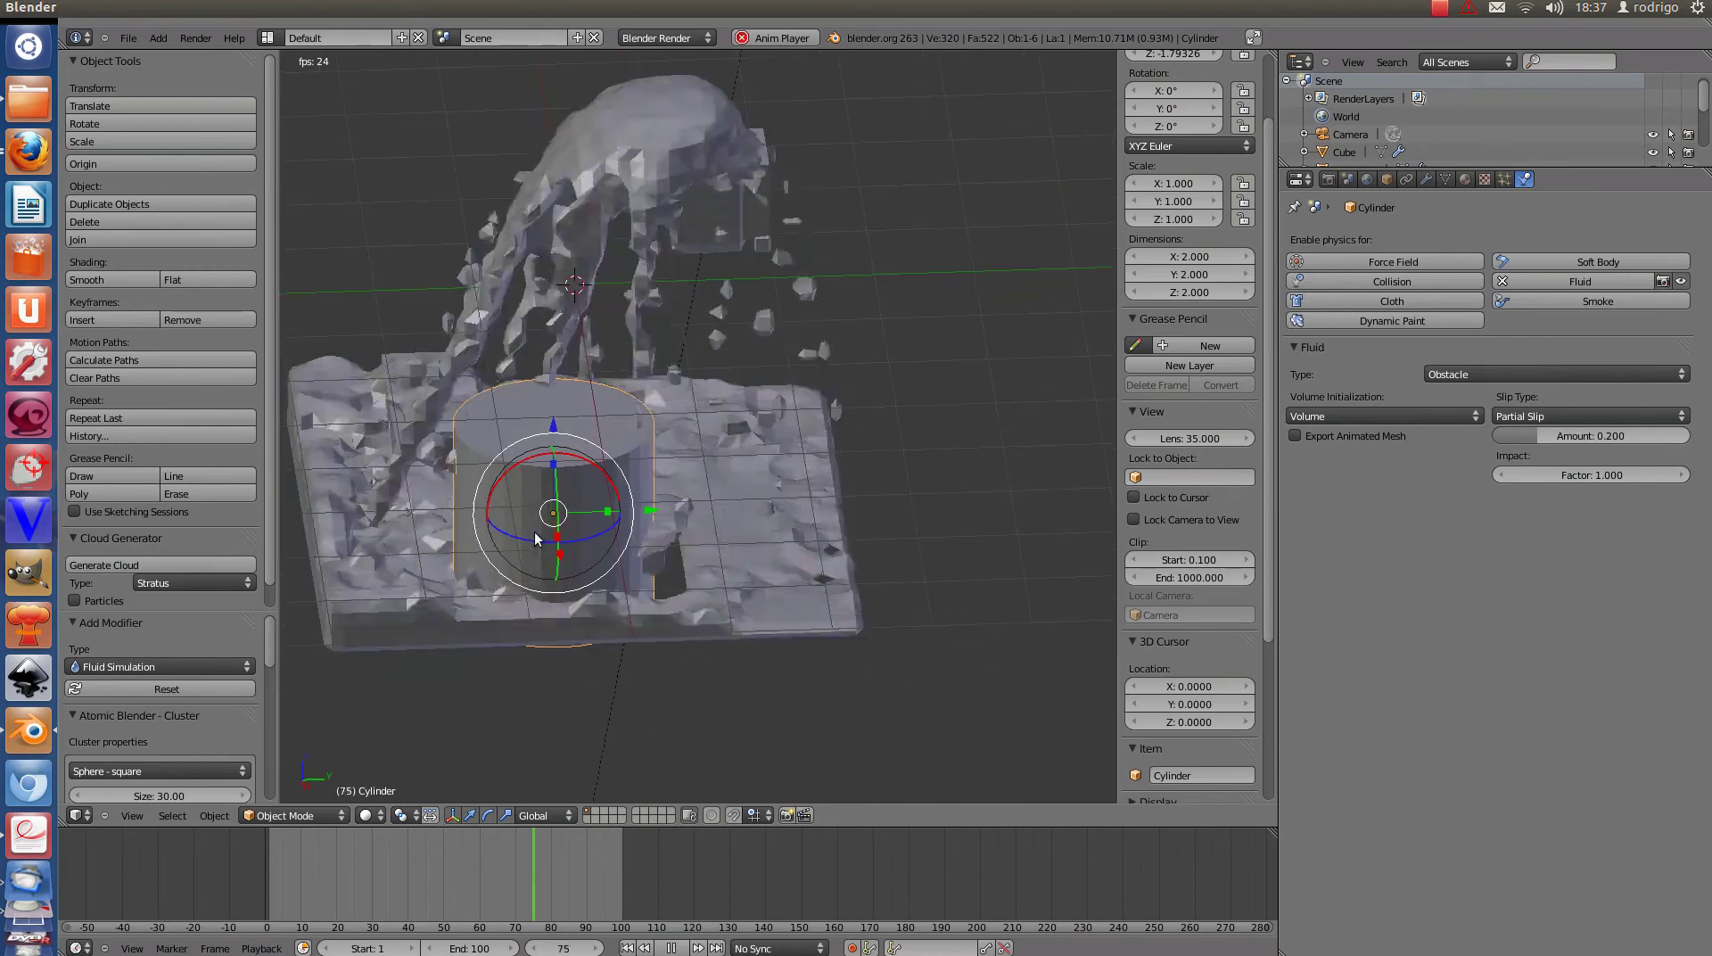
{"action": "key", "text": "Escape"}
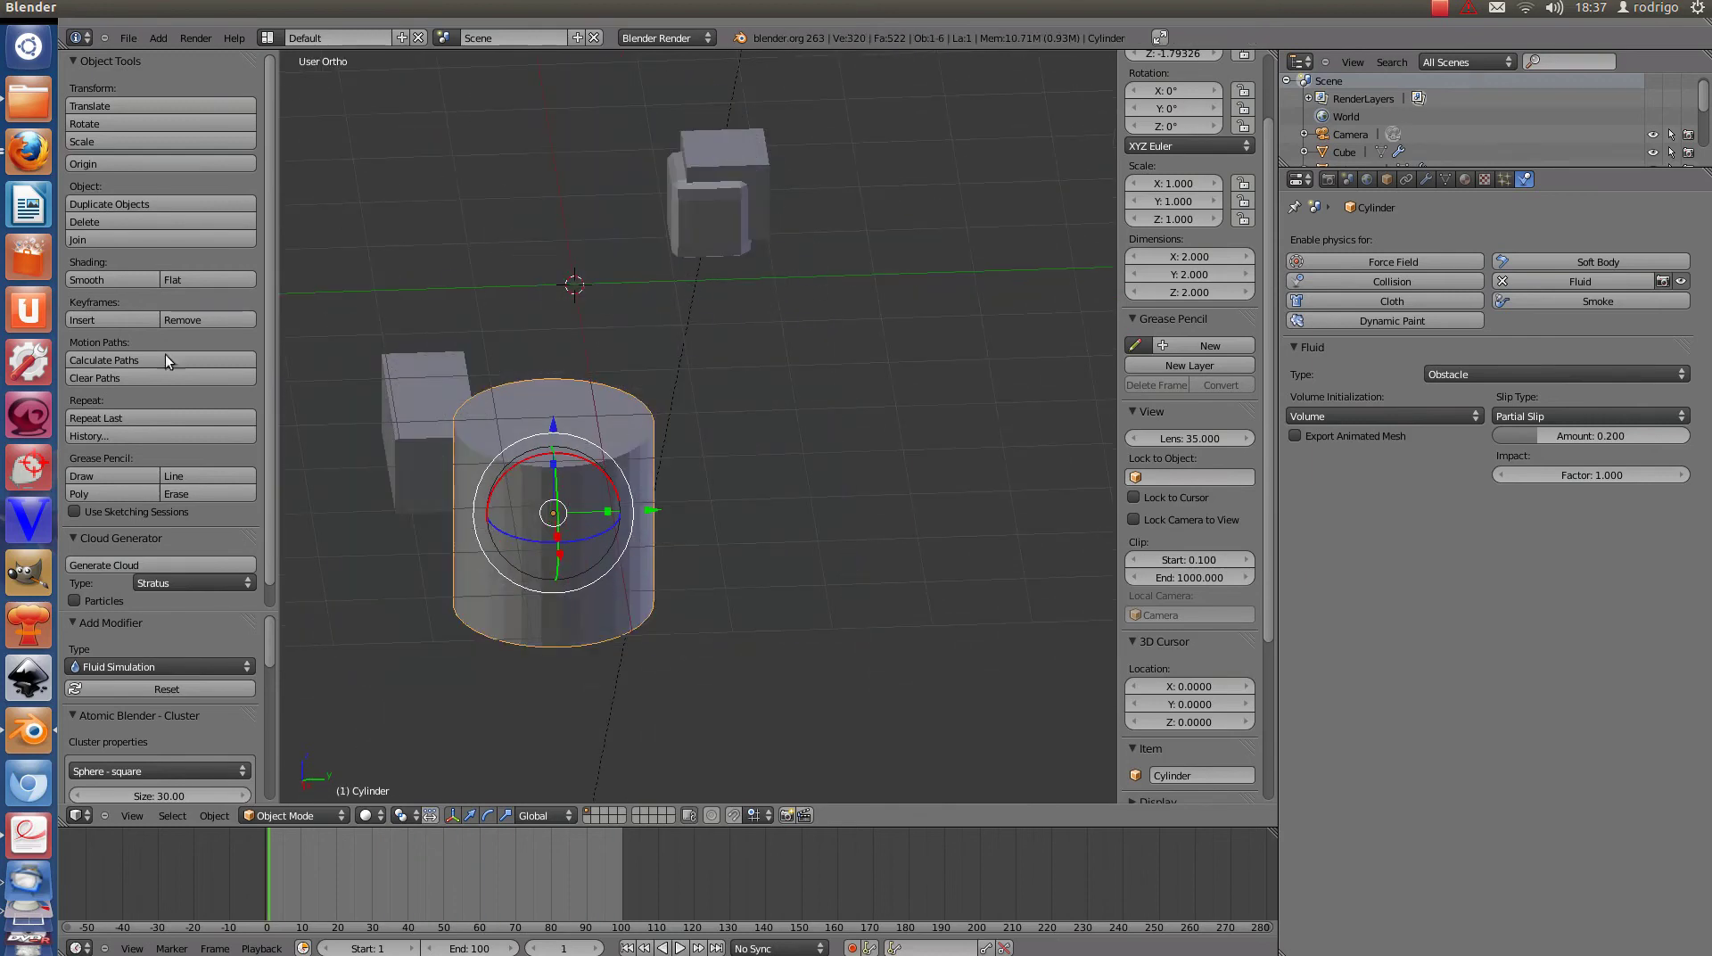
Set Smooth shading on the Cylinder and the domain Cube, then replay and stop the simulation.
{"action": "left_click", "coordinate": [94, 280]}
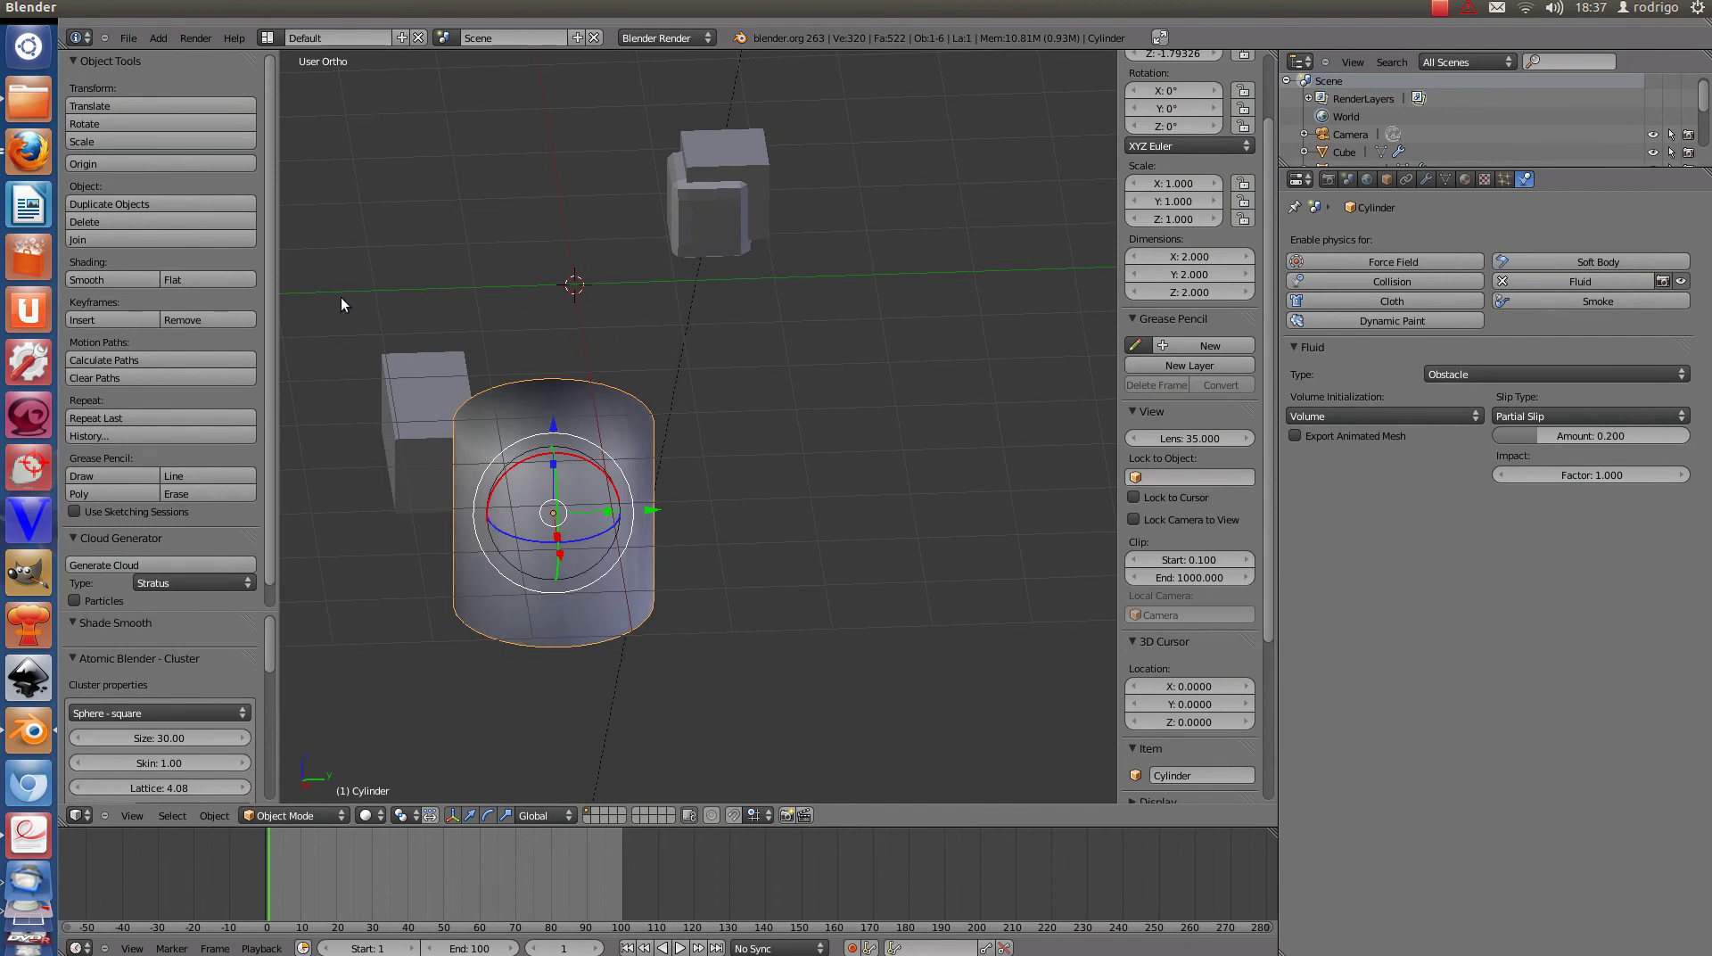
{"action": "right_click", "coordinate": [695, 180]}
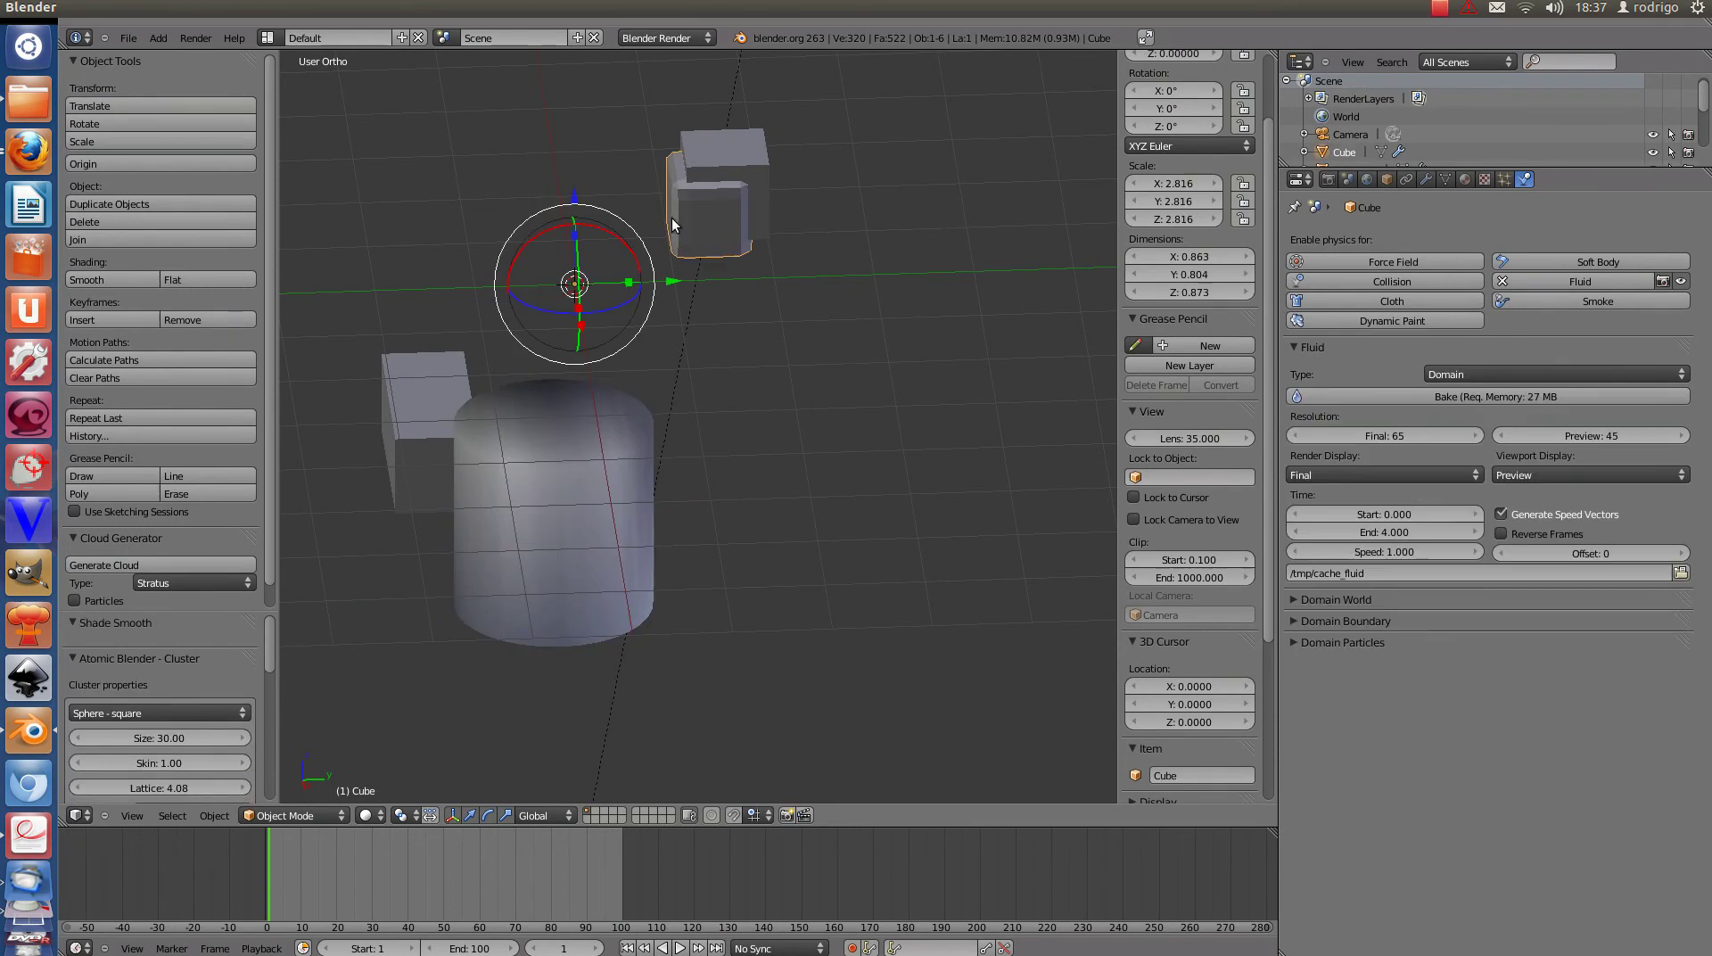
{"action": "left_click", "coordinate": [94, 280]}
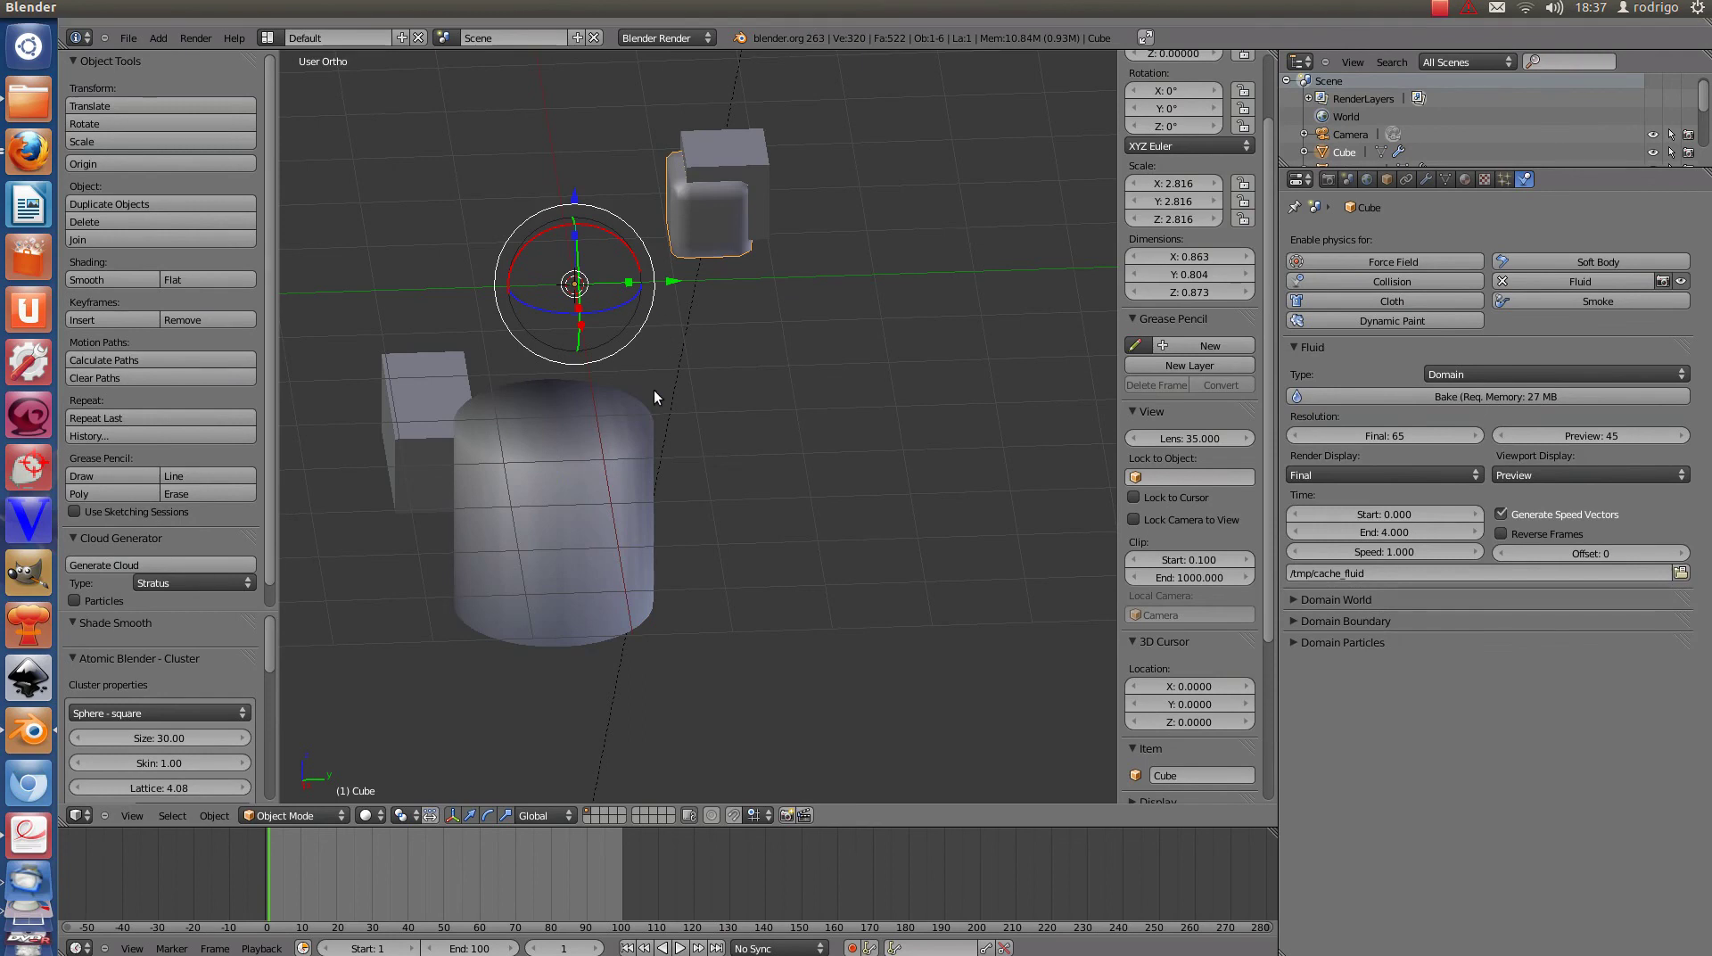
{"action": "key", "text": "alt+a"}
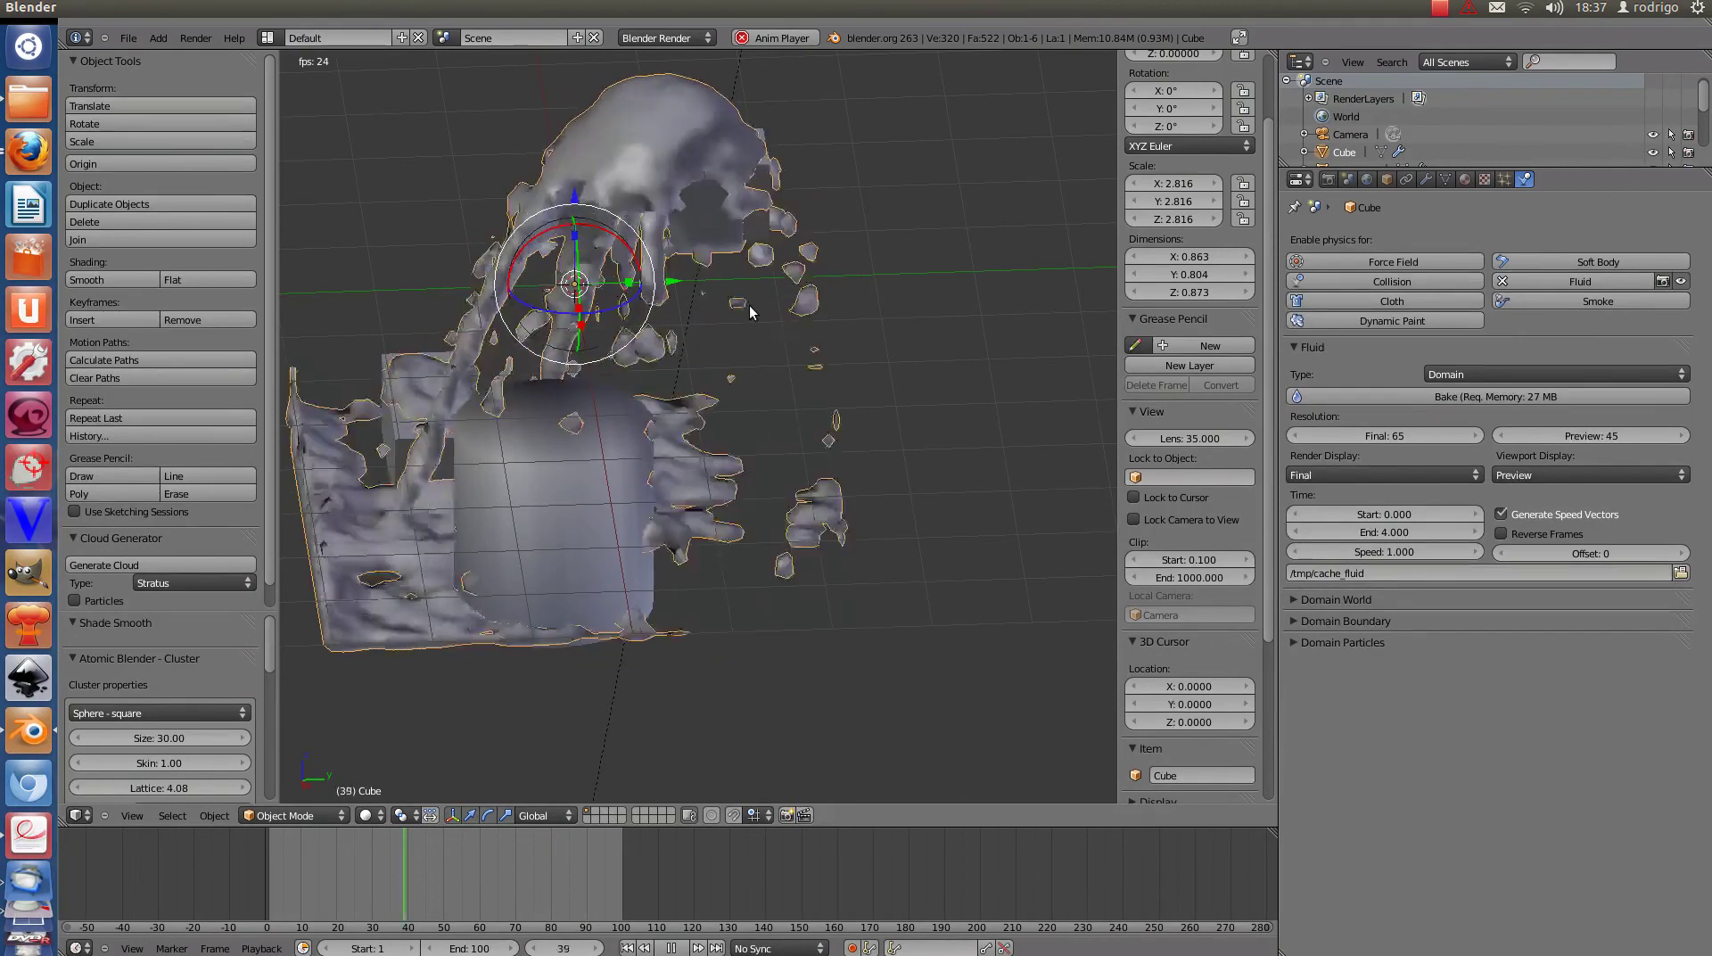
{"action": "key", "text": "Escape"}
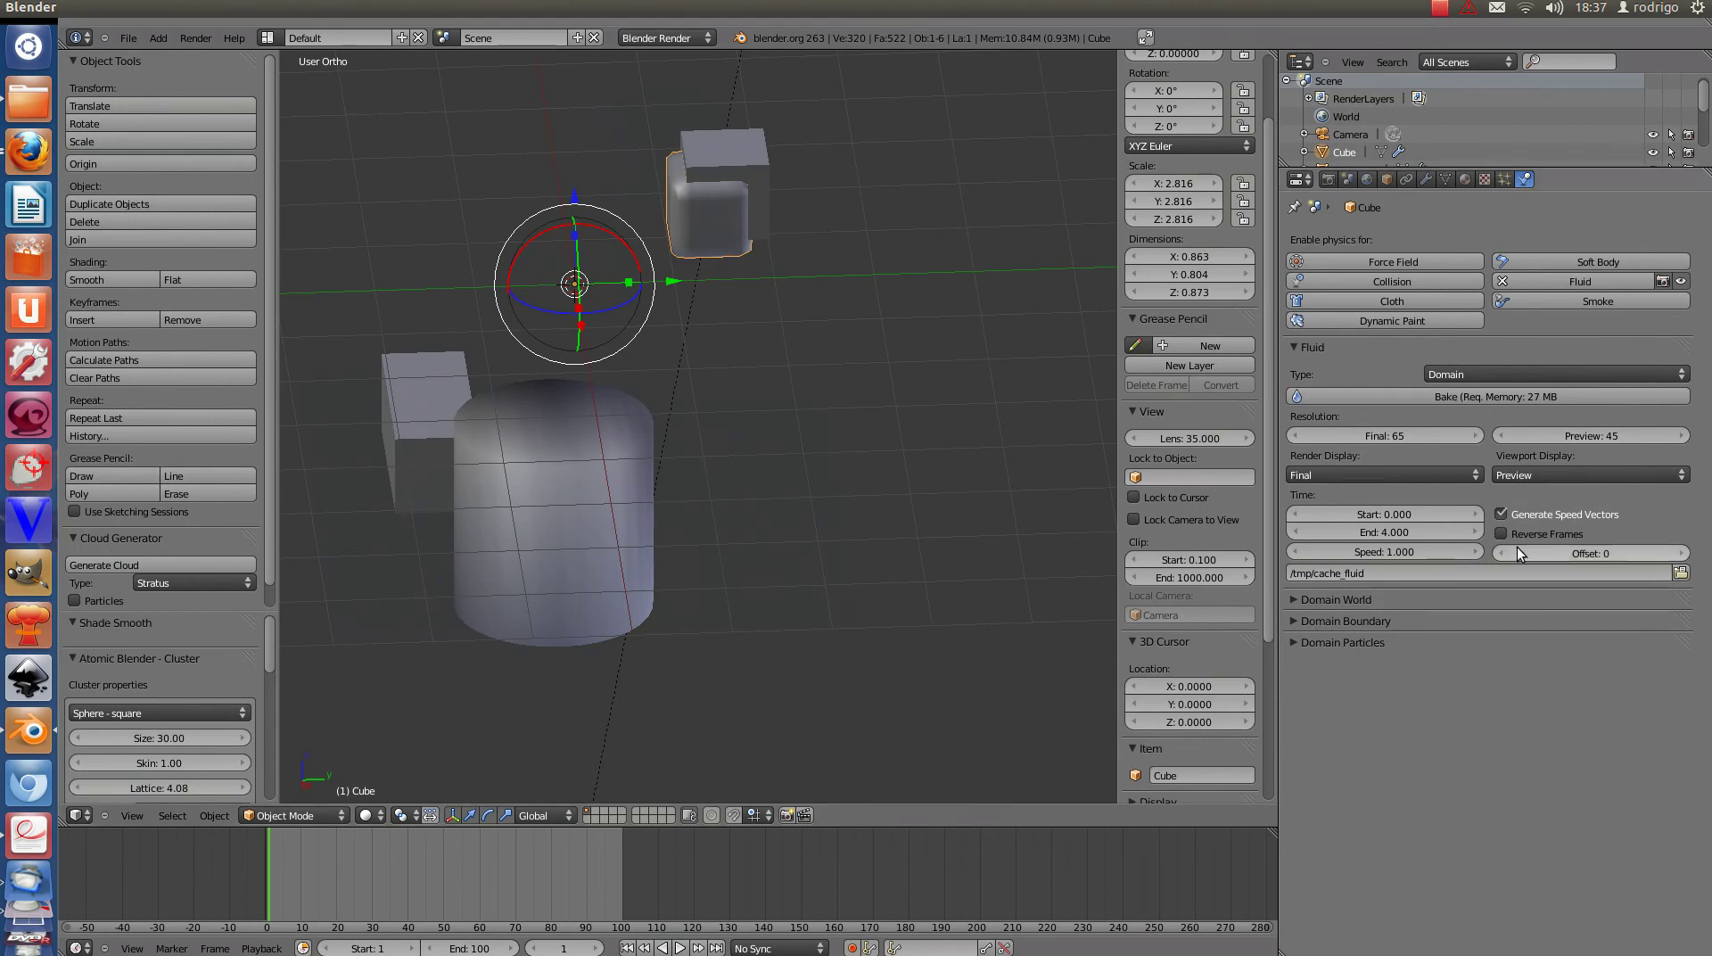
Set the domain's Resolution Final to 80 and start a new fluid bake.
{"action": "left_click", "coordinate": [1356, 430]}
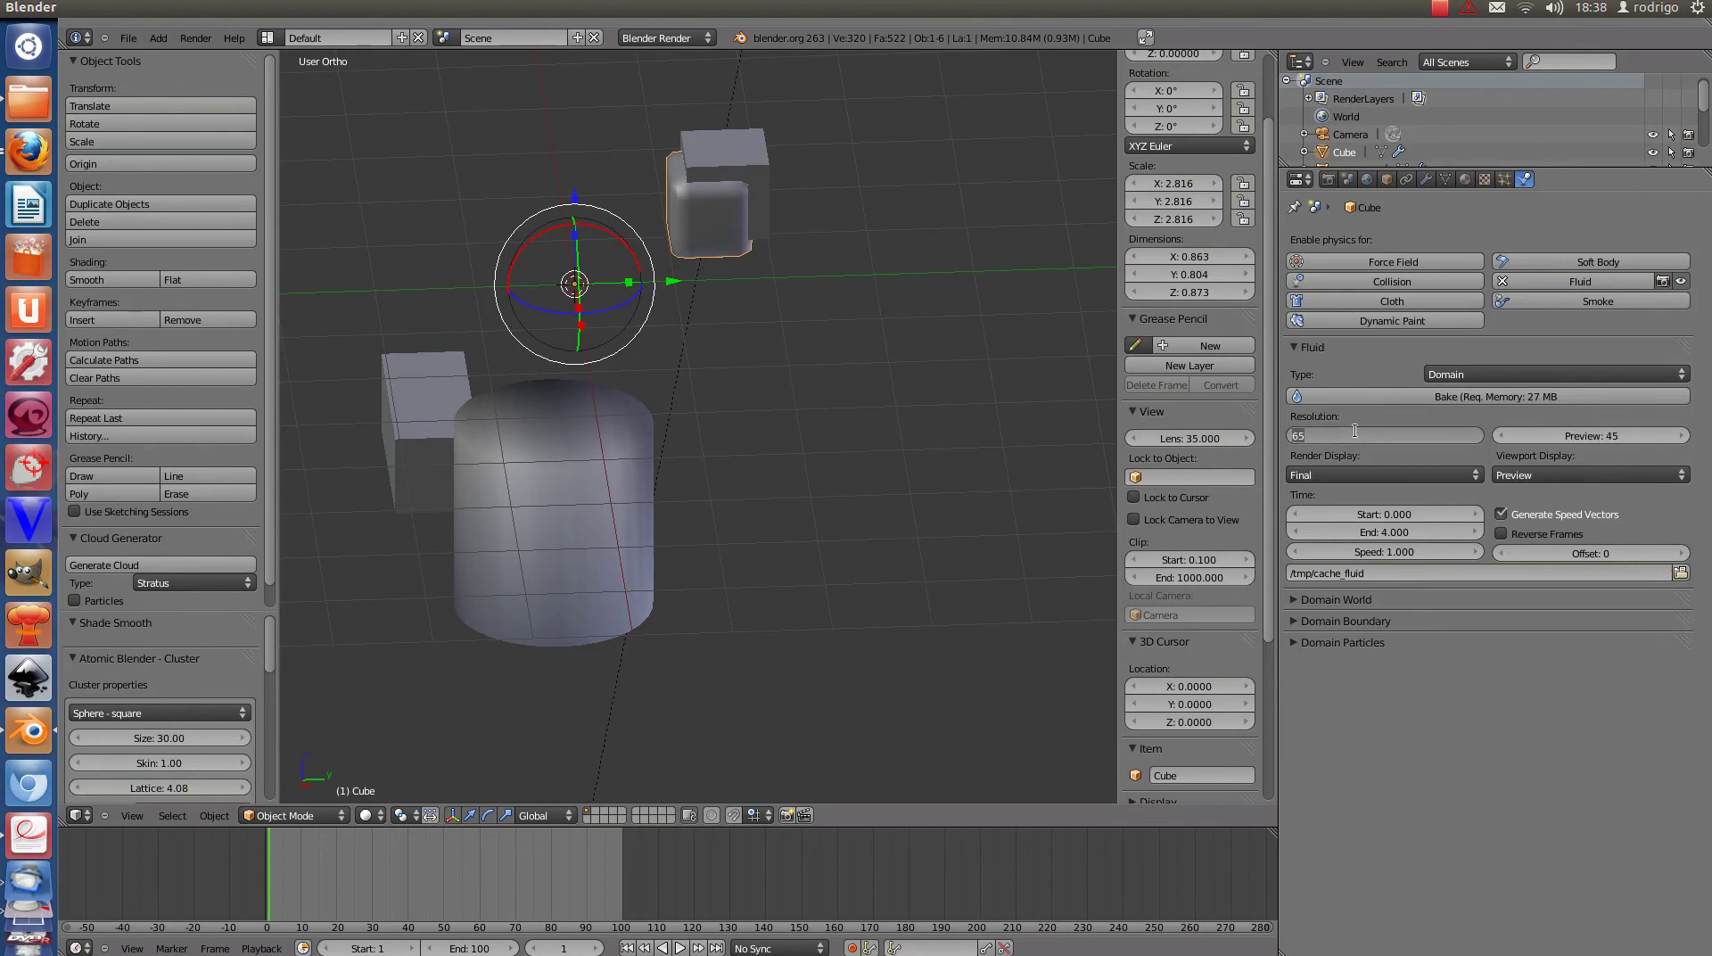
{"action": "type", "text": "80"}
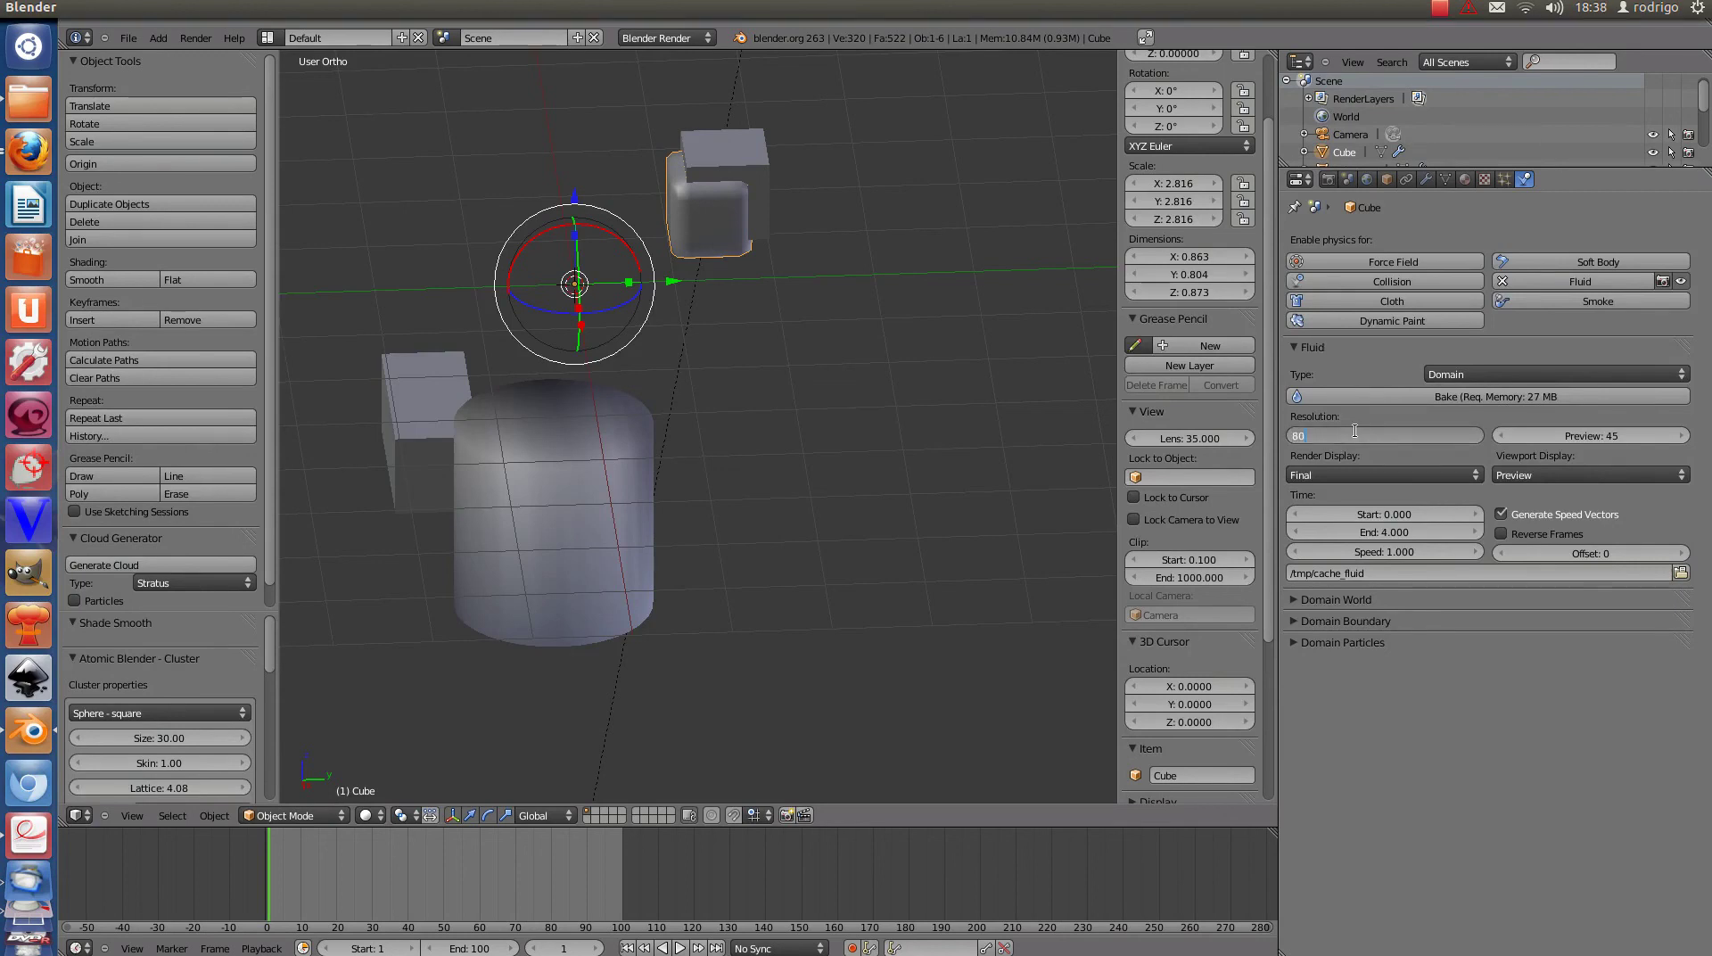
{"action": "key", "text": "Return"}
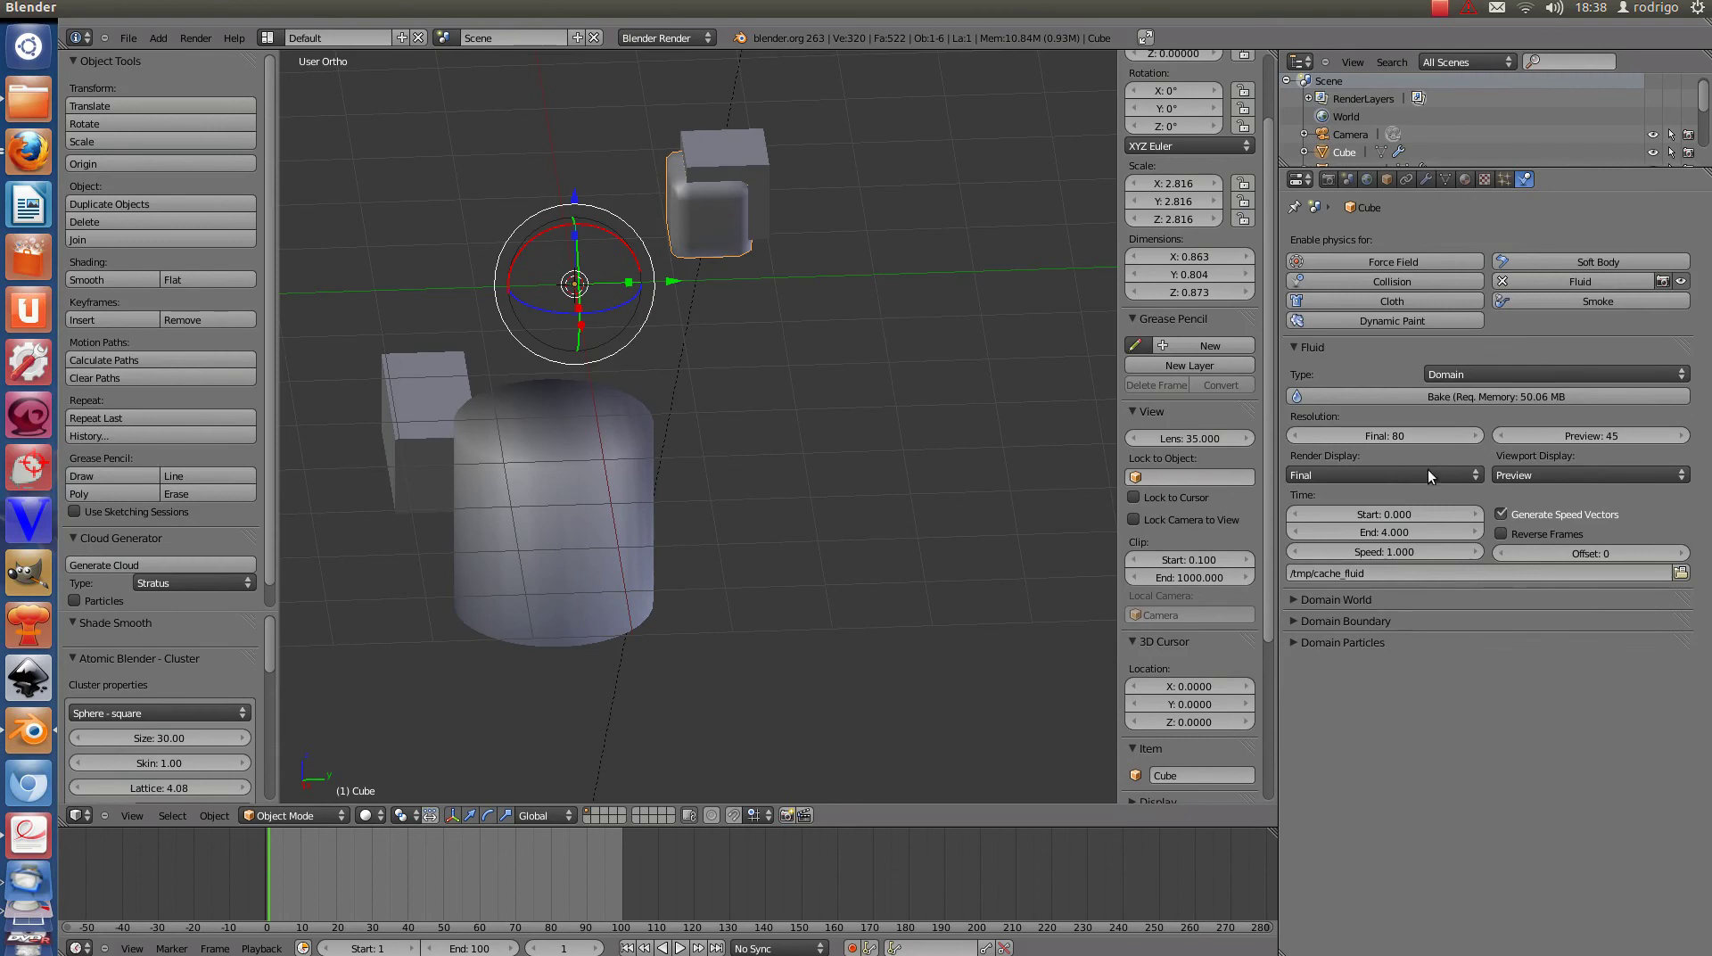
{"action": "left_click", "coordinate": [1436, 399]}
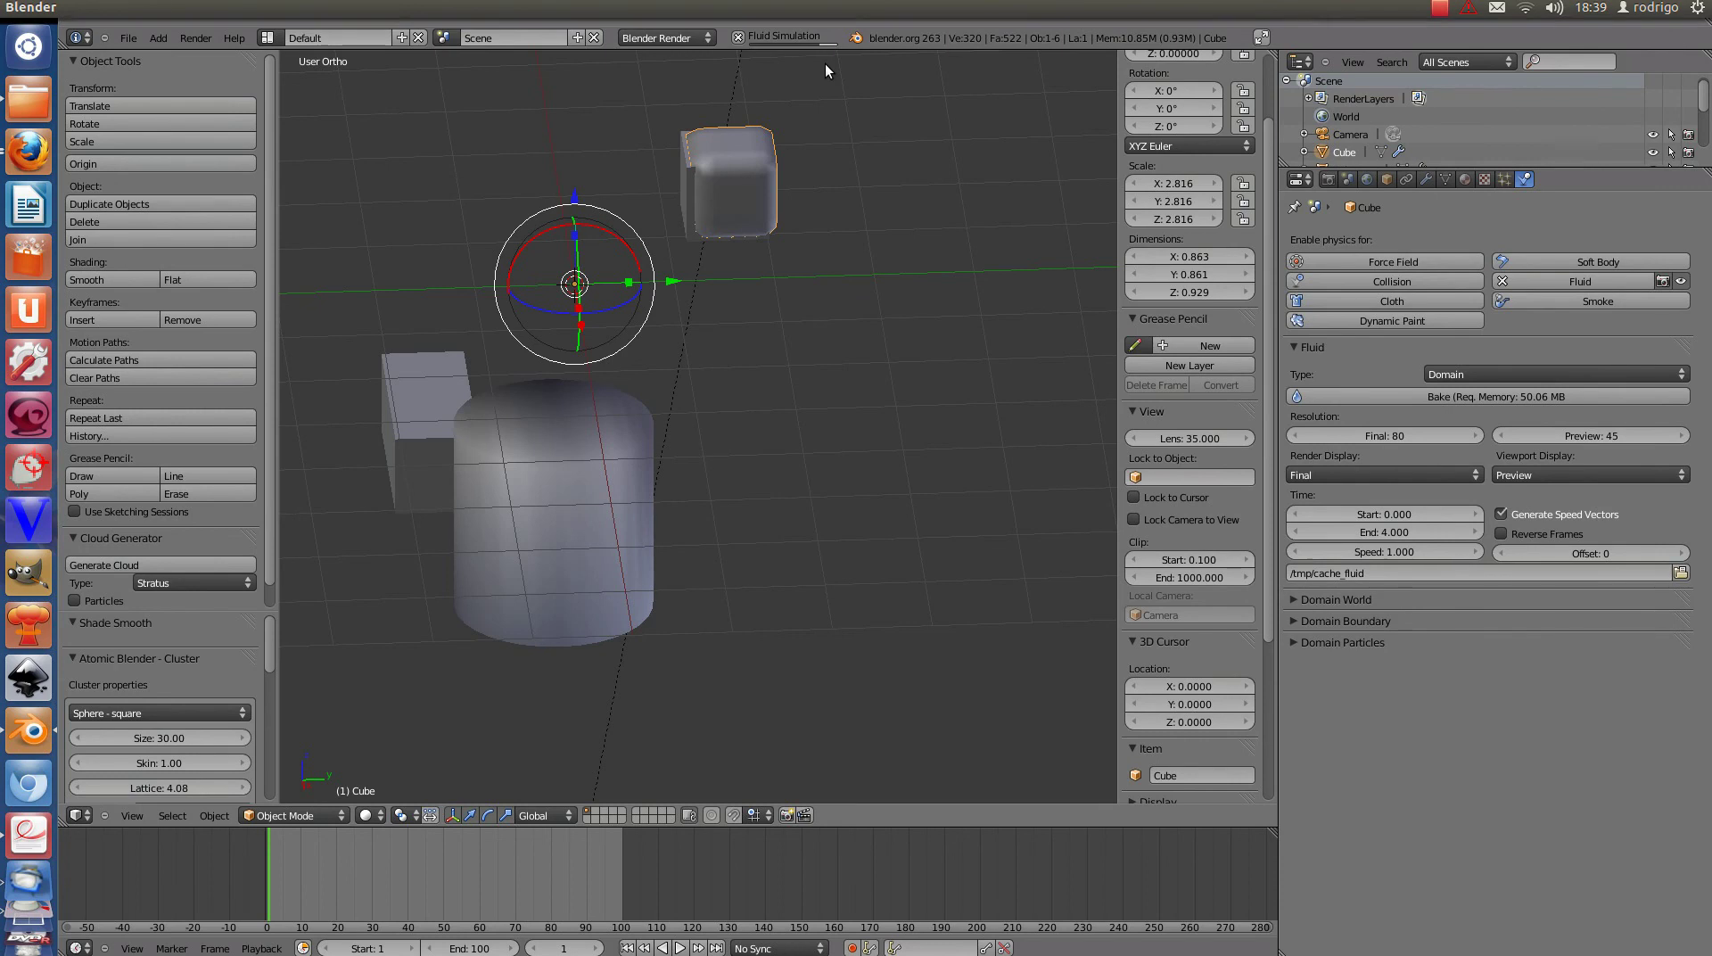
Frame and orbit the scene while the resolution-80 fluid bake finishes.
{"action": "key", "text": "Home"}
{"action": "mouse_move", "coordinate": [981, 179]}
{"action": "middle_mouse_down"}
{"action": "mouse_move", "coordinate": [801, 313]}
{"action": "mouse_move", "coordinate": [679, 314]}
{"action": "mouse_move", "coordinate": [660, 340]}
{"action": "mouse_move", "coordinate": [732, 354]}
{"action": "mouse_move", "coordinate": [732, 448]}
{"action": "mouse_move", "coordinate": [751, 357]}
{"action": "mouse_move", "coordinate": [677, 341]}
{"action": "mouse_move", "coordinate": [586, 358]}
{"action": "mouse_move", "coordinate": [755, 325]}
{"action": "mouse_move", "coordinate": [750, 374]}
{"action": "mouse_move", "coordinate": [730, 376]}
{"action": "middle_mouse_up"}
{"action": "scroll", "coordinate": [660, 340], "scroll_direction": "up", "scroll_amount": 5}
{"action": "middle_click_drag", "start_coordinate": [924, 391], "coordinate": [874, 396]}
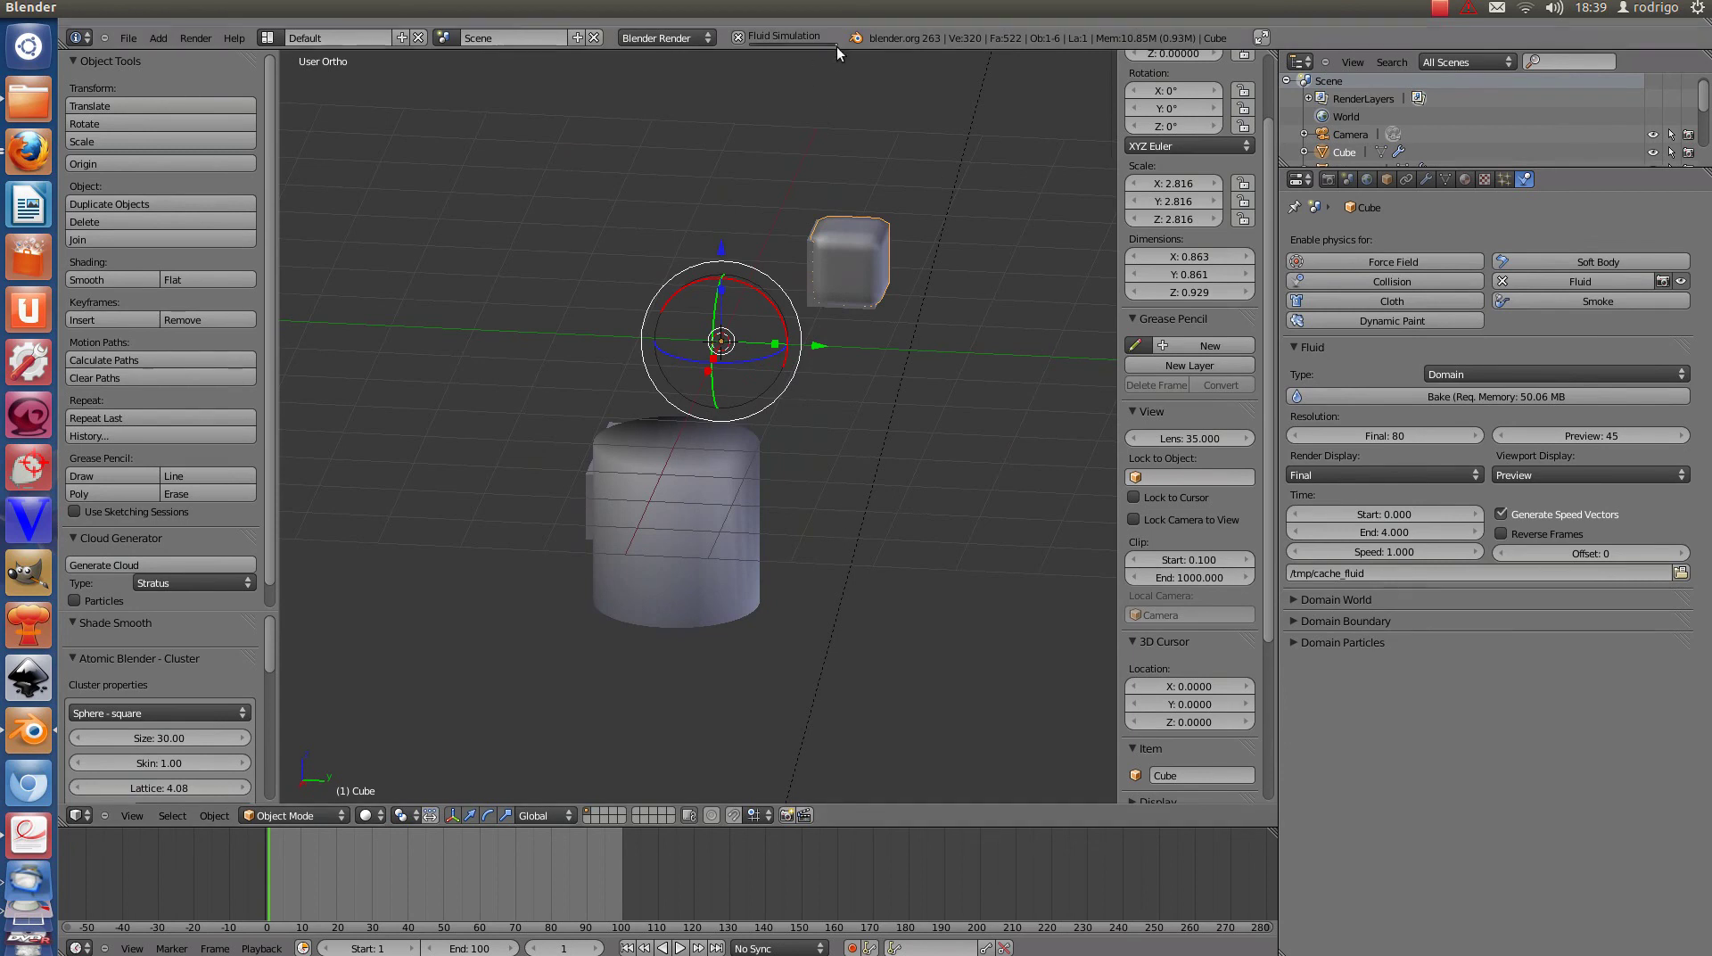
{"action": "middle_click_drag", "start_coordinate": [641, 459], "coordinate": [717, 469]}
Play the re-baked simulation and orbit around the splash beside the cylinder.
{"action": "key", "text": "alt+a"}
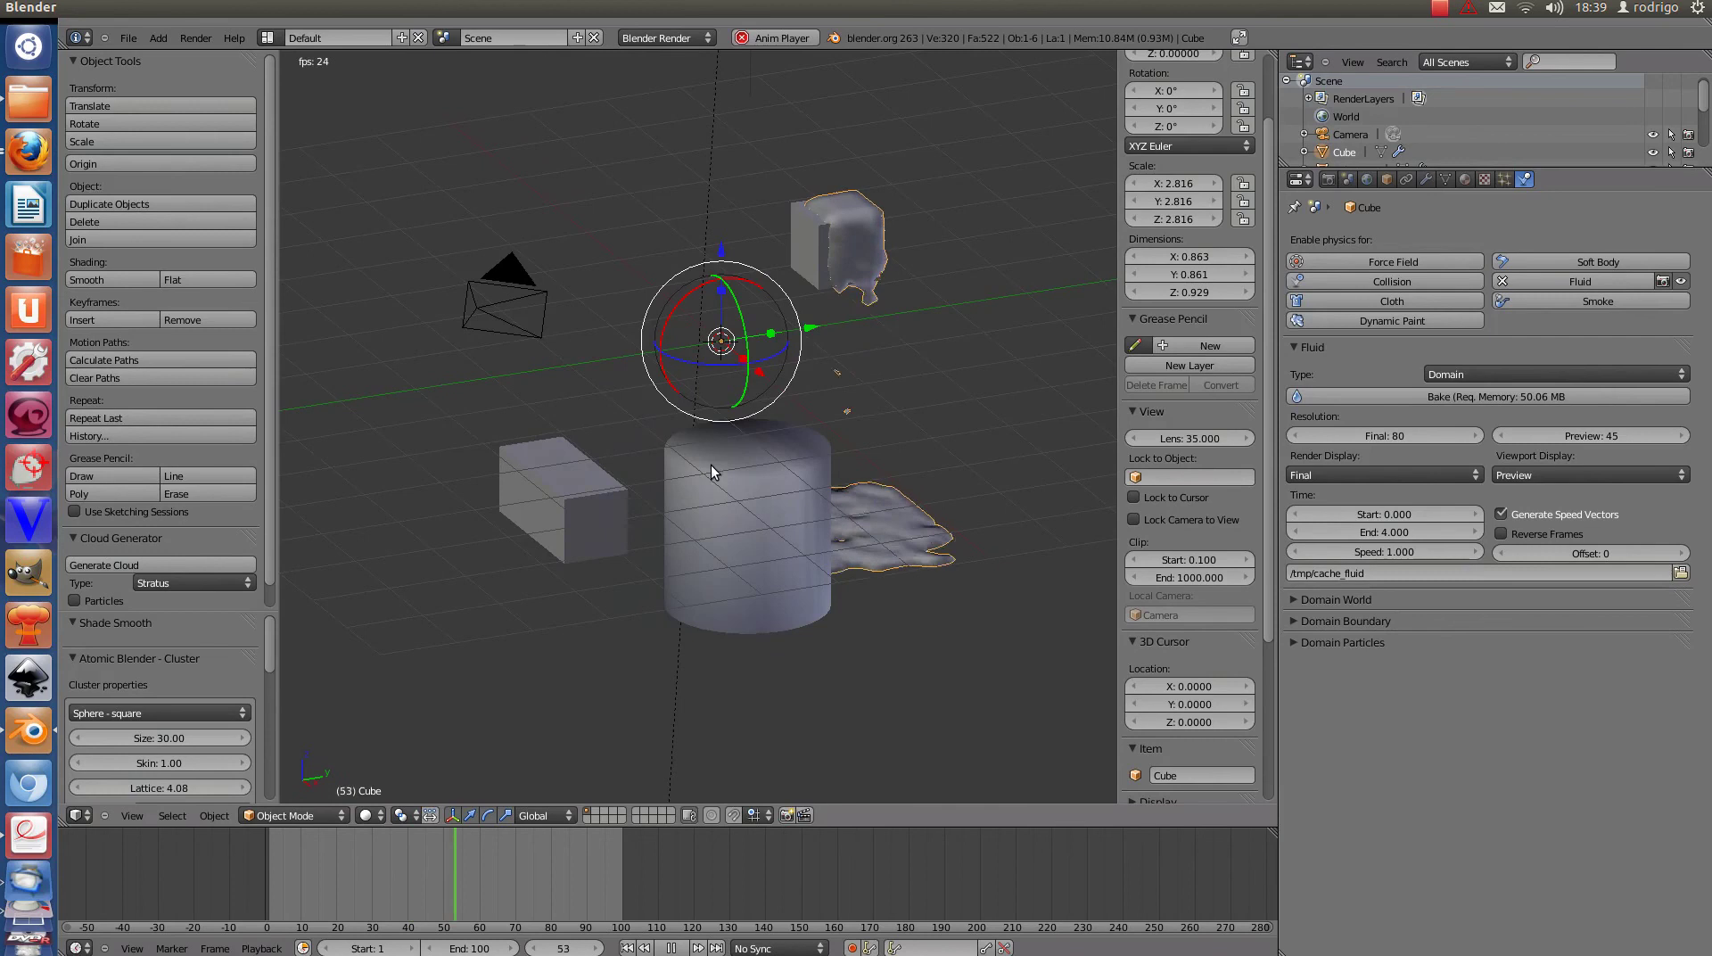
{"action": "middle_click_drag", "start_coordinate": [710, 464], "coordinate": [741, 474]}
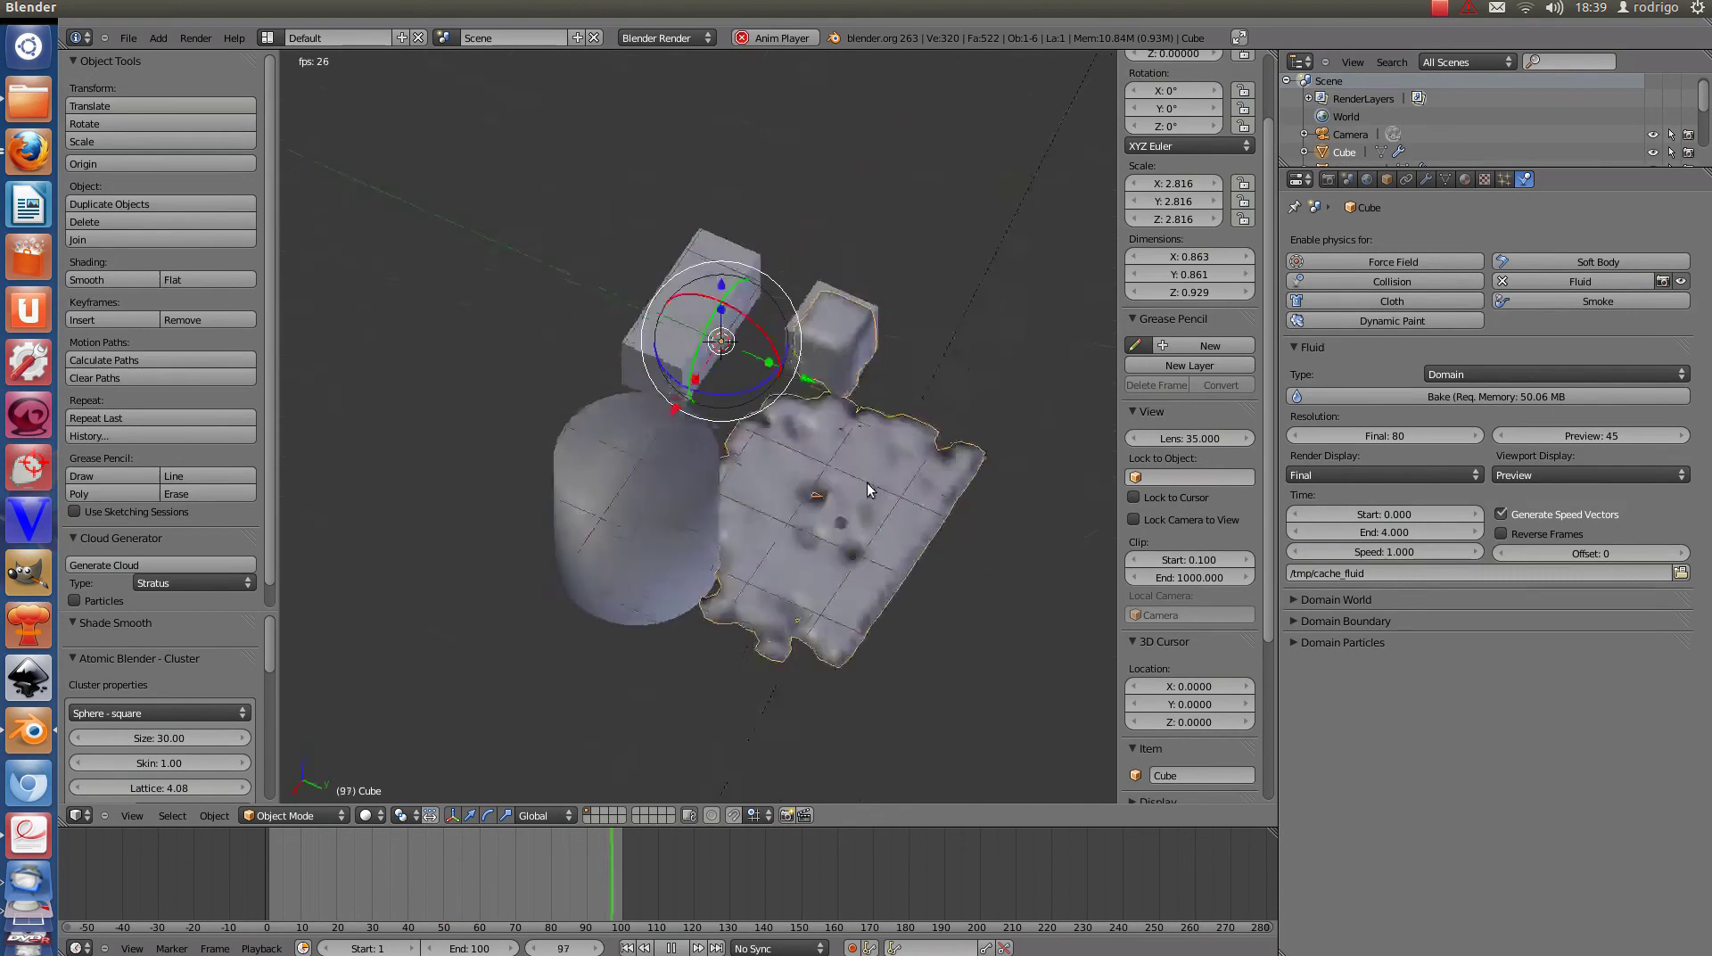
{"action": "mouse_move", "coordinate": [866, 483]}
{"action": "middle_mouse_down"}
{"action": "mouse_move", "coordinate": [894, 457]}
{"action": "mouse_move", "coordinate": [864, 317]}
{"action": "middle_mouse_up"}
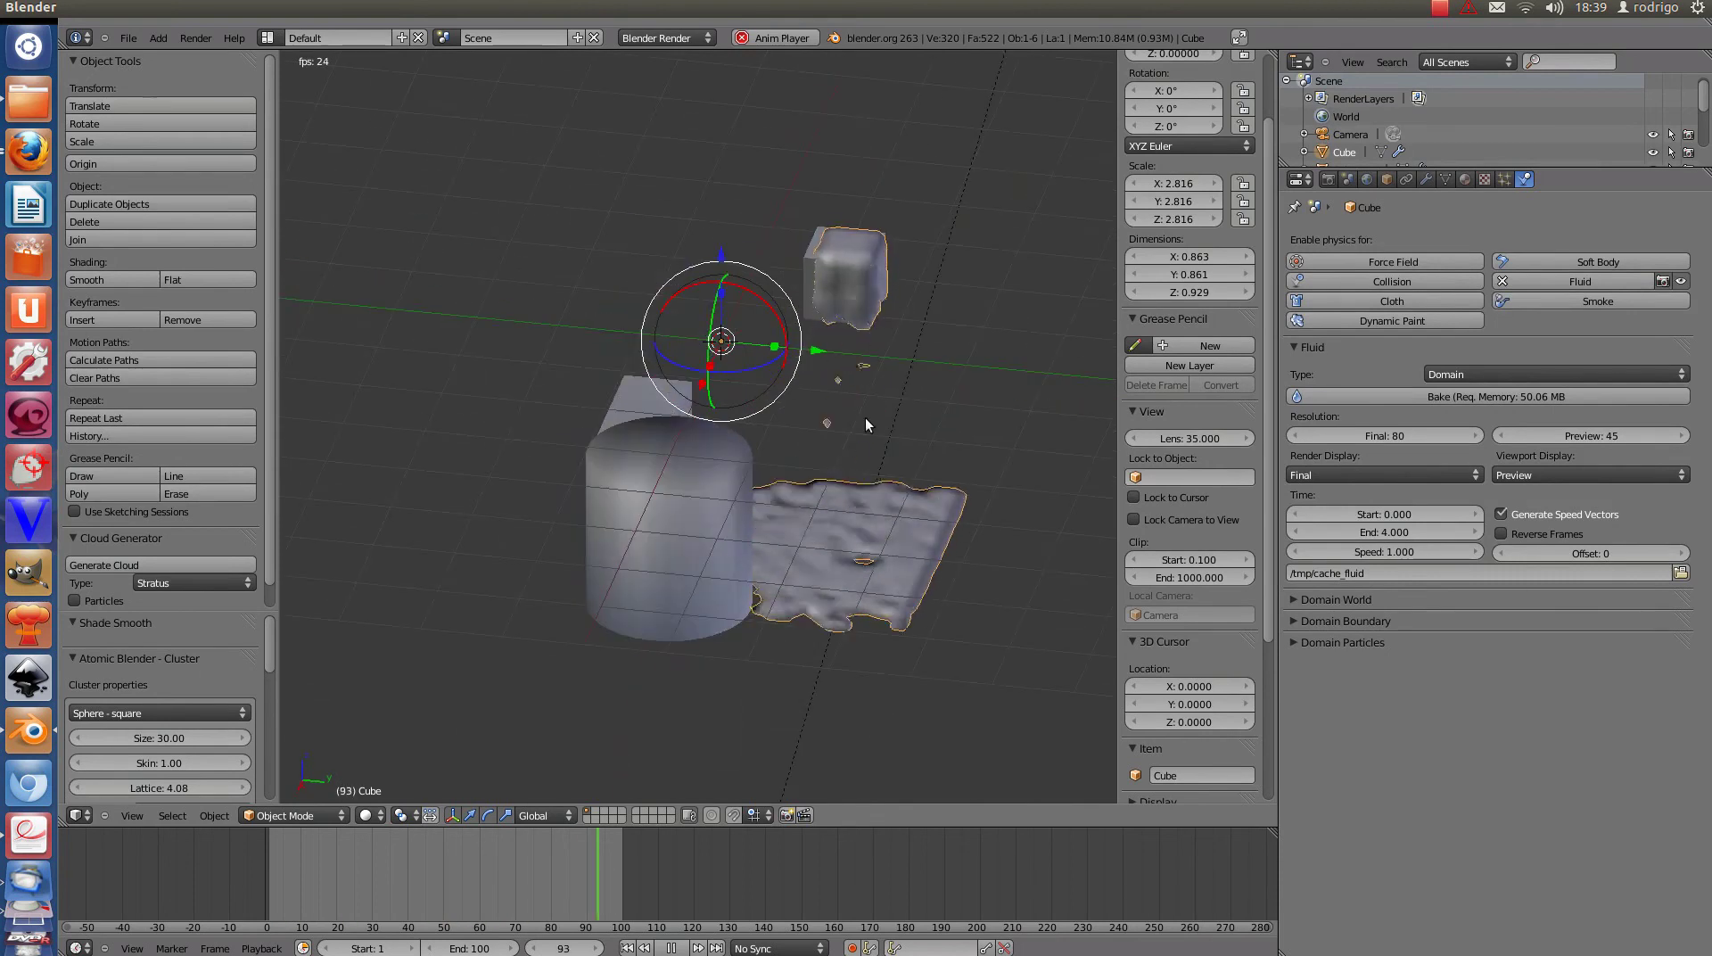
{"action": "mouse_move", "coordinate": [872, 321]}
{"action": "middle_mouse_down"}
{"action": "mouse_move", "coordinate": [875, 374]}
{"action": "mouse_move", "coordinate": [773, 333]}
{"action": "mouse_move", "coordinate": [917, 315]}
{"action": "middle_mouse_up"}
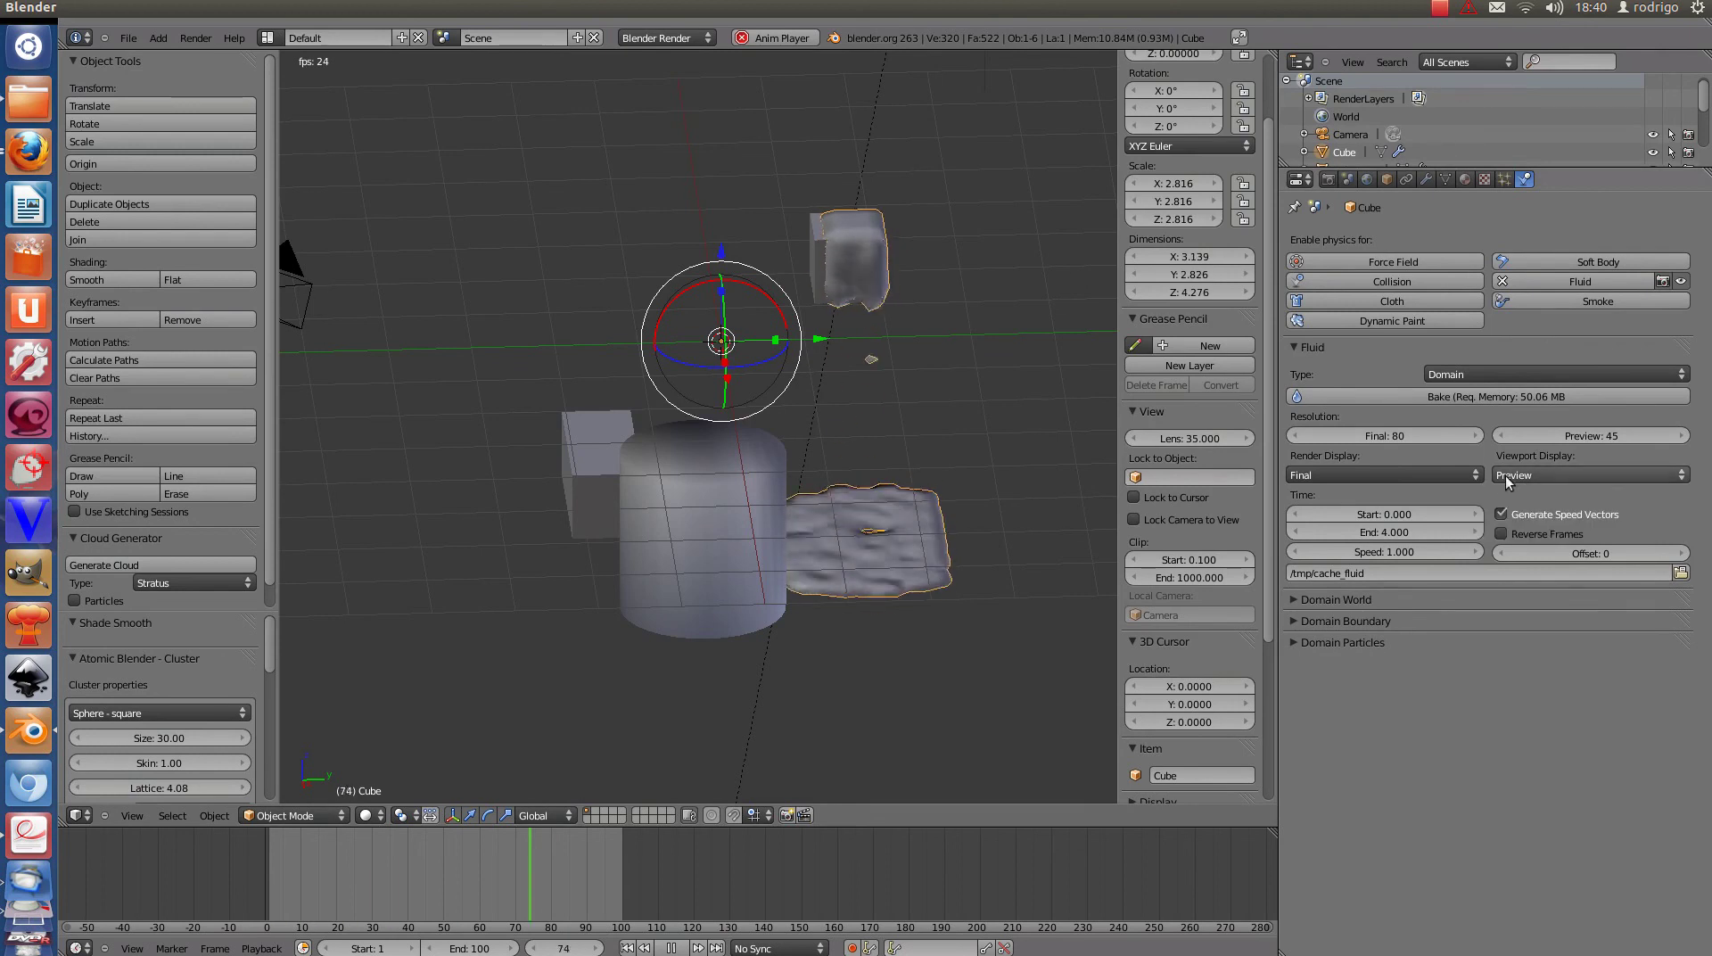
Set the fluid viewport display to Final and expand the Domain Boundary settings.
{"action": "left_click", "coordinate": [1554, 472]}
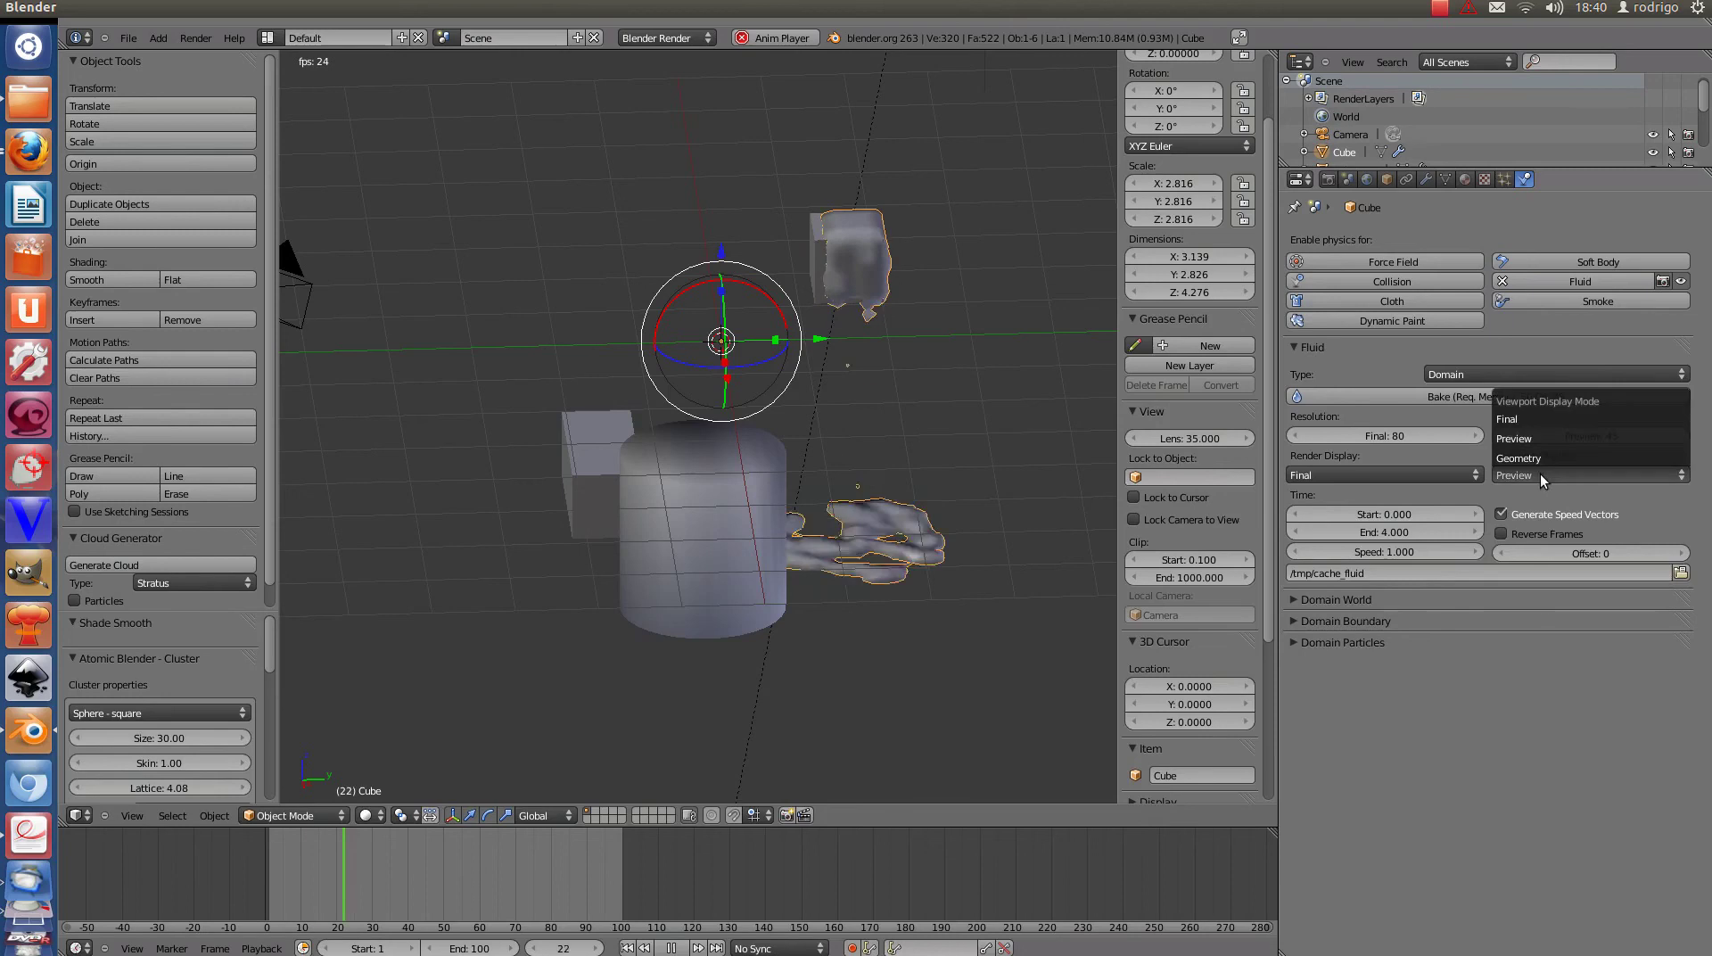
{"action": "left_click", "coordinate": [1544, 419]}
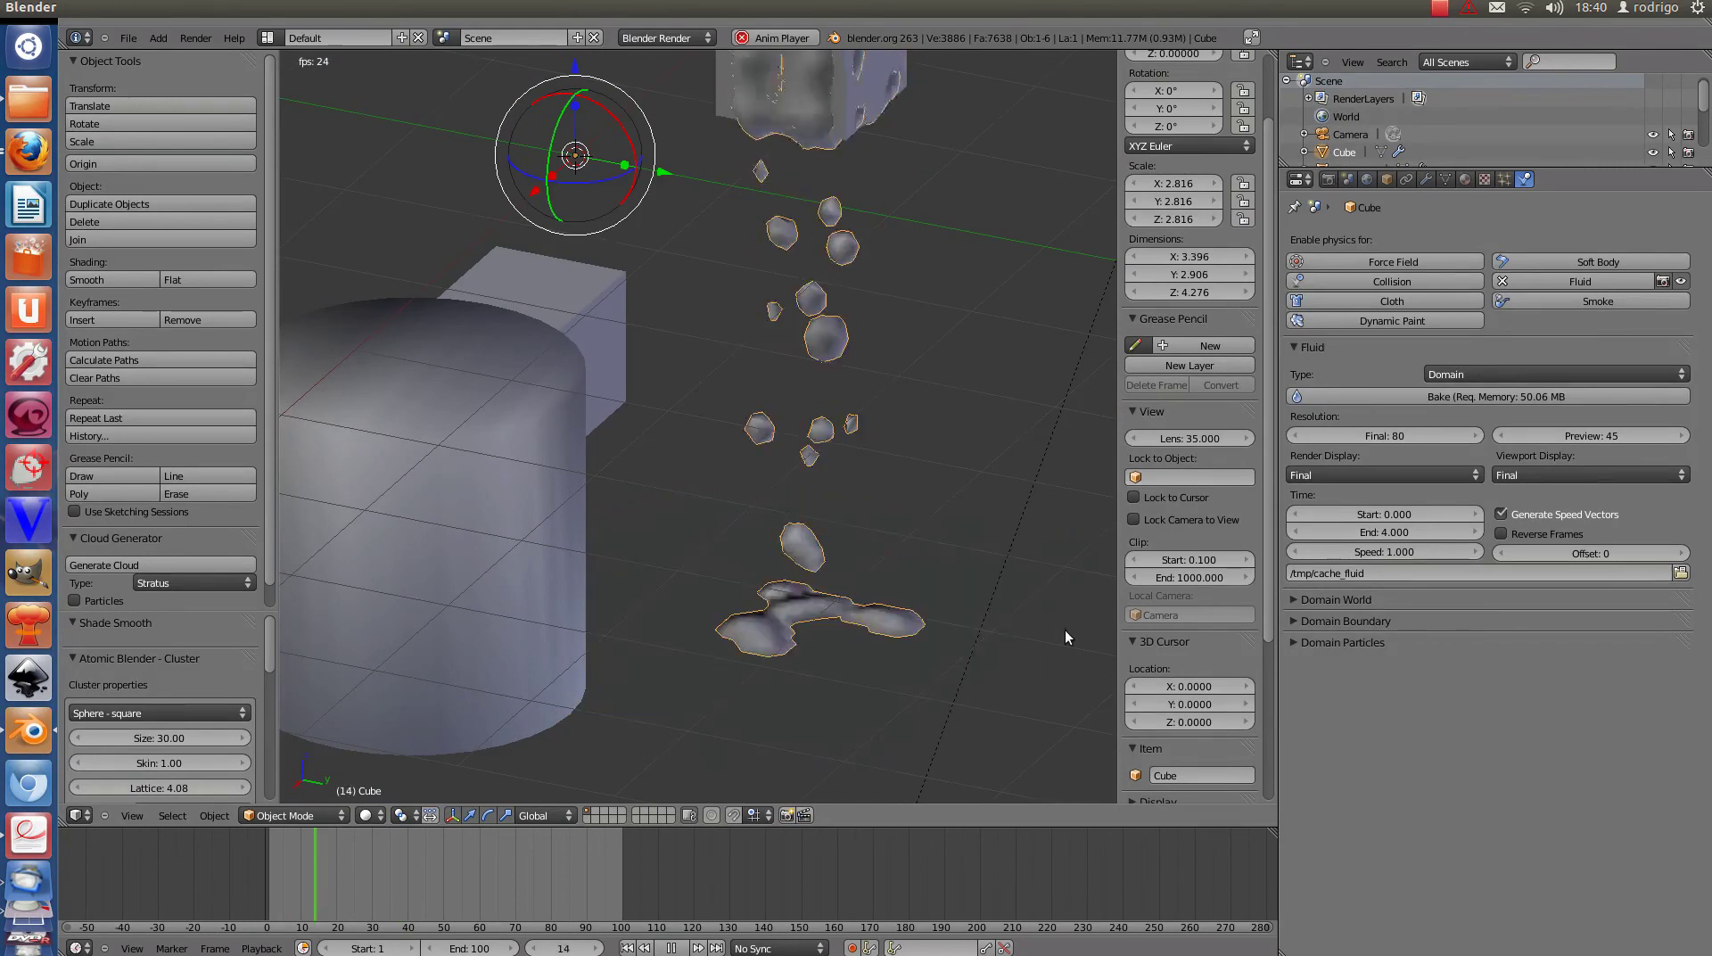
{"action": "left_click", "coordinate": [1295, 621]}
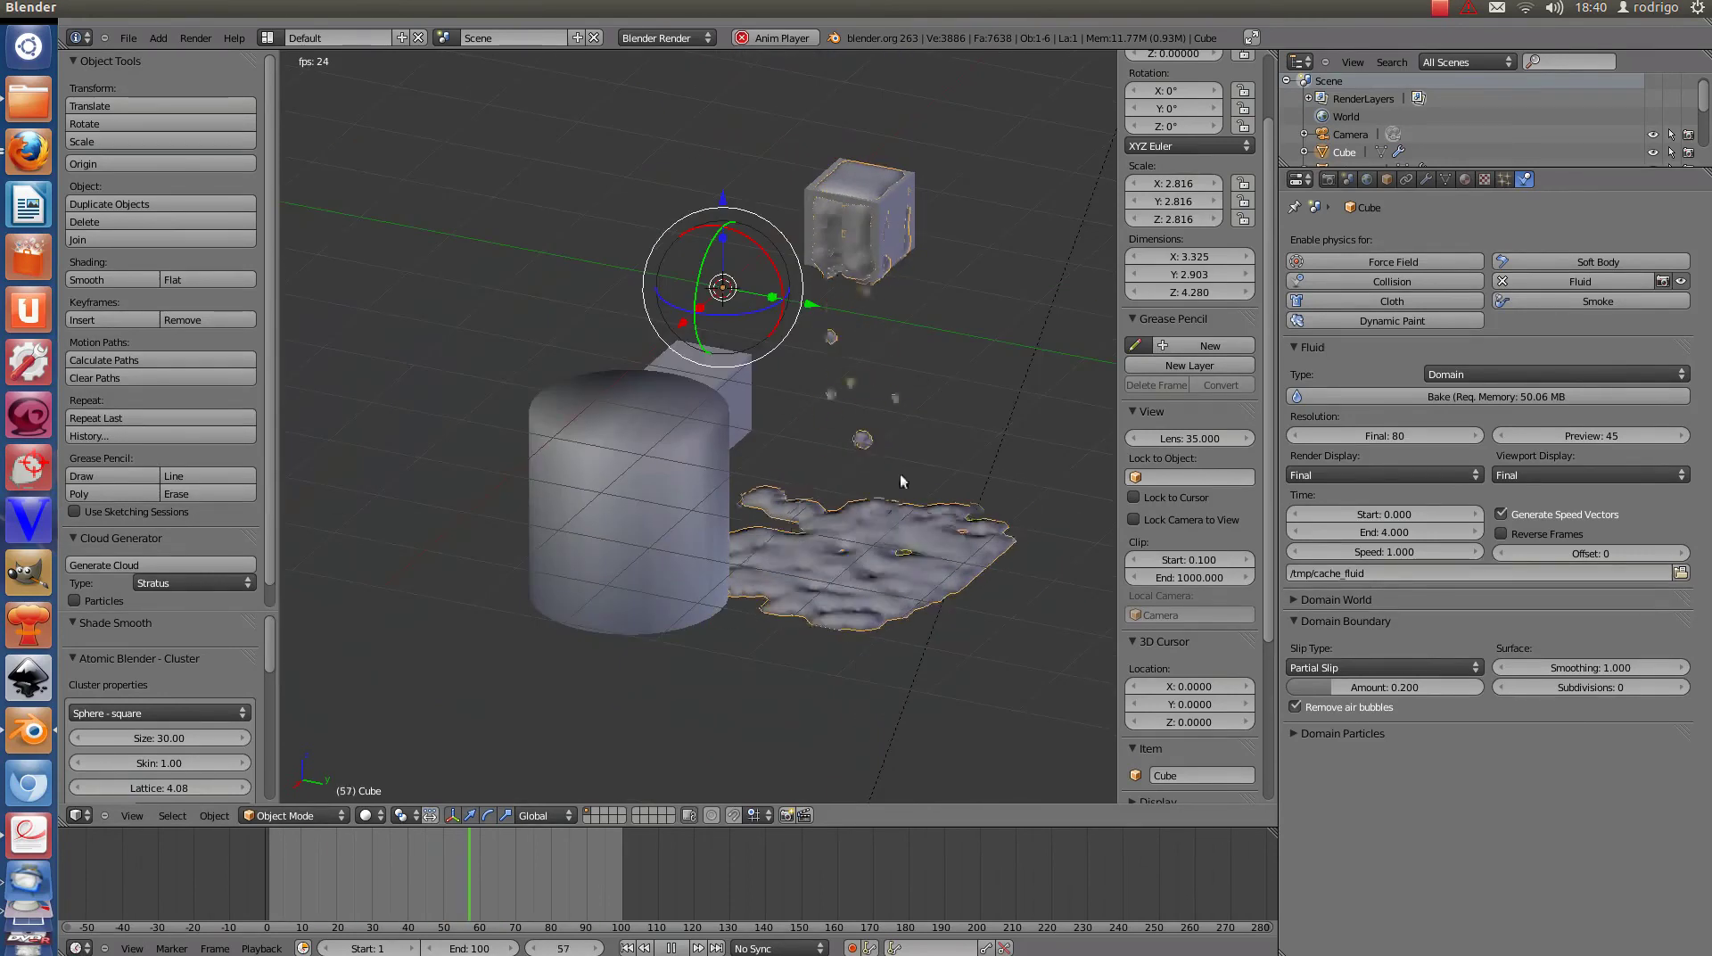
Stop playback and raise the domain surface subdivisions to 2.
{"action": "key", "text": "Escape"}
{"action": "scroll", "coordinate": [1191, 597], "scroll_direction": "down", "scroll_amount": 1}
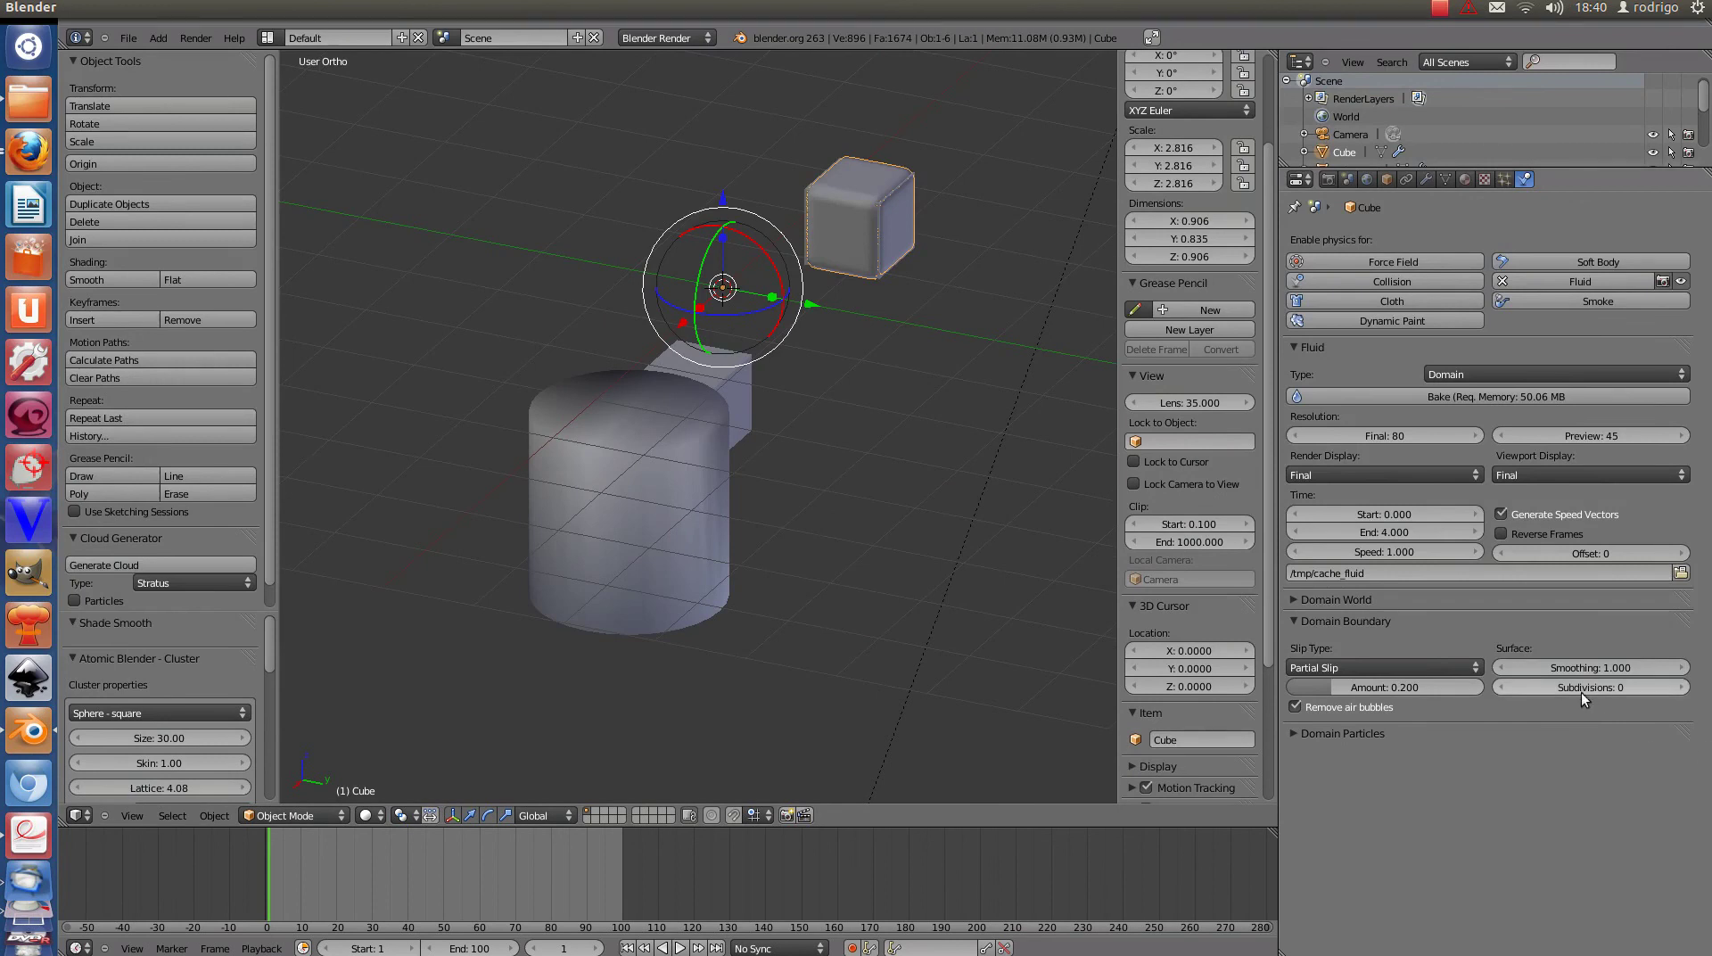
{"action": "mouse_move", "coordinate": [1617, 694]}
{"action": "left_mouse_down"}
{"action": "mouse_move", "coordinate": [1682, 694]}
{"action": "mouse_move", "coordinate": [1281, 686]}
{"action": "left_mouse_up"}
{"action": "left_click", "coordinate": [1683, 687]}
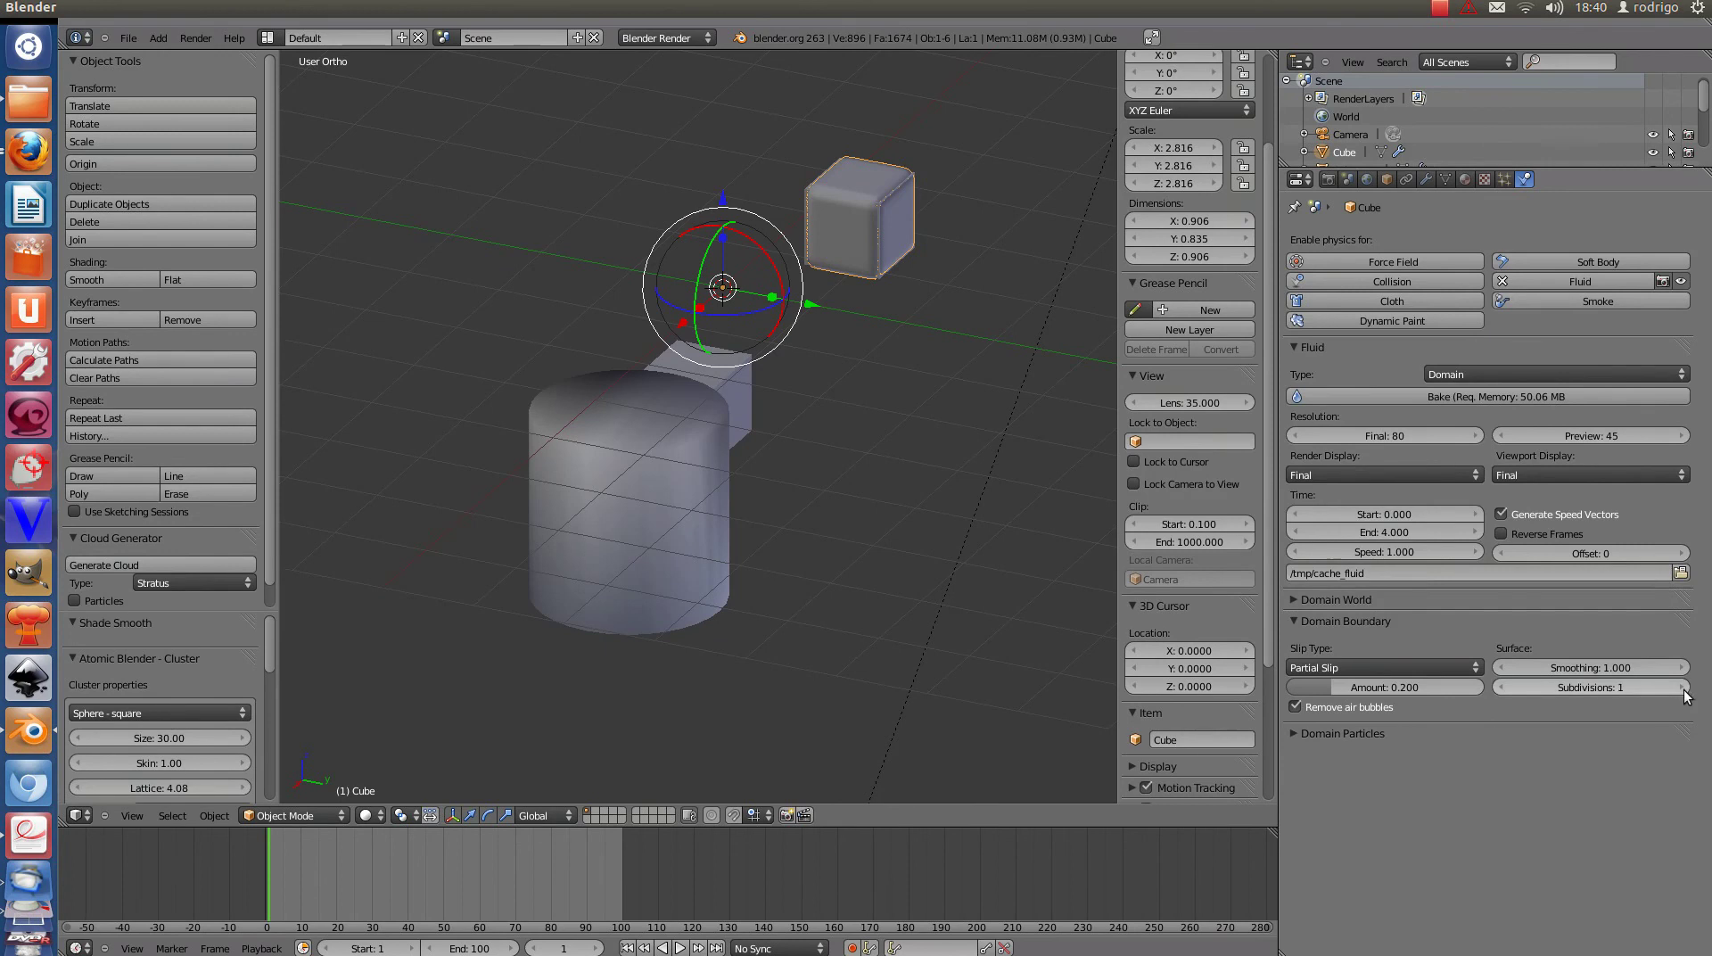
{"action": "left_click", "coordinate": [1683, 687]}
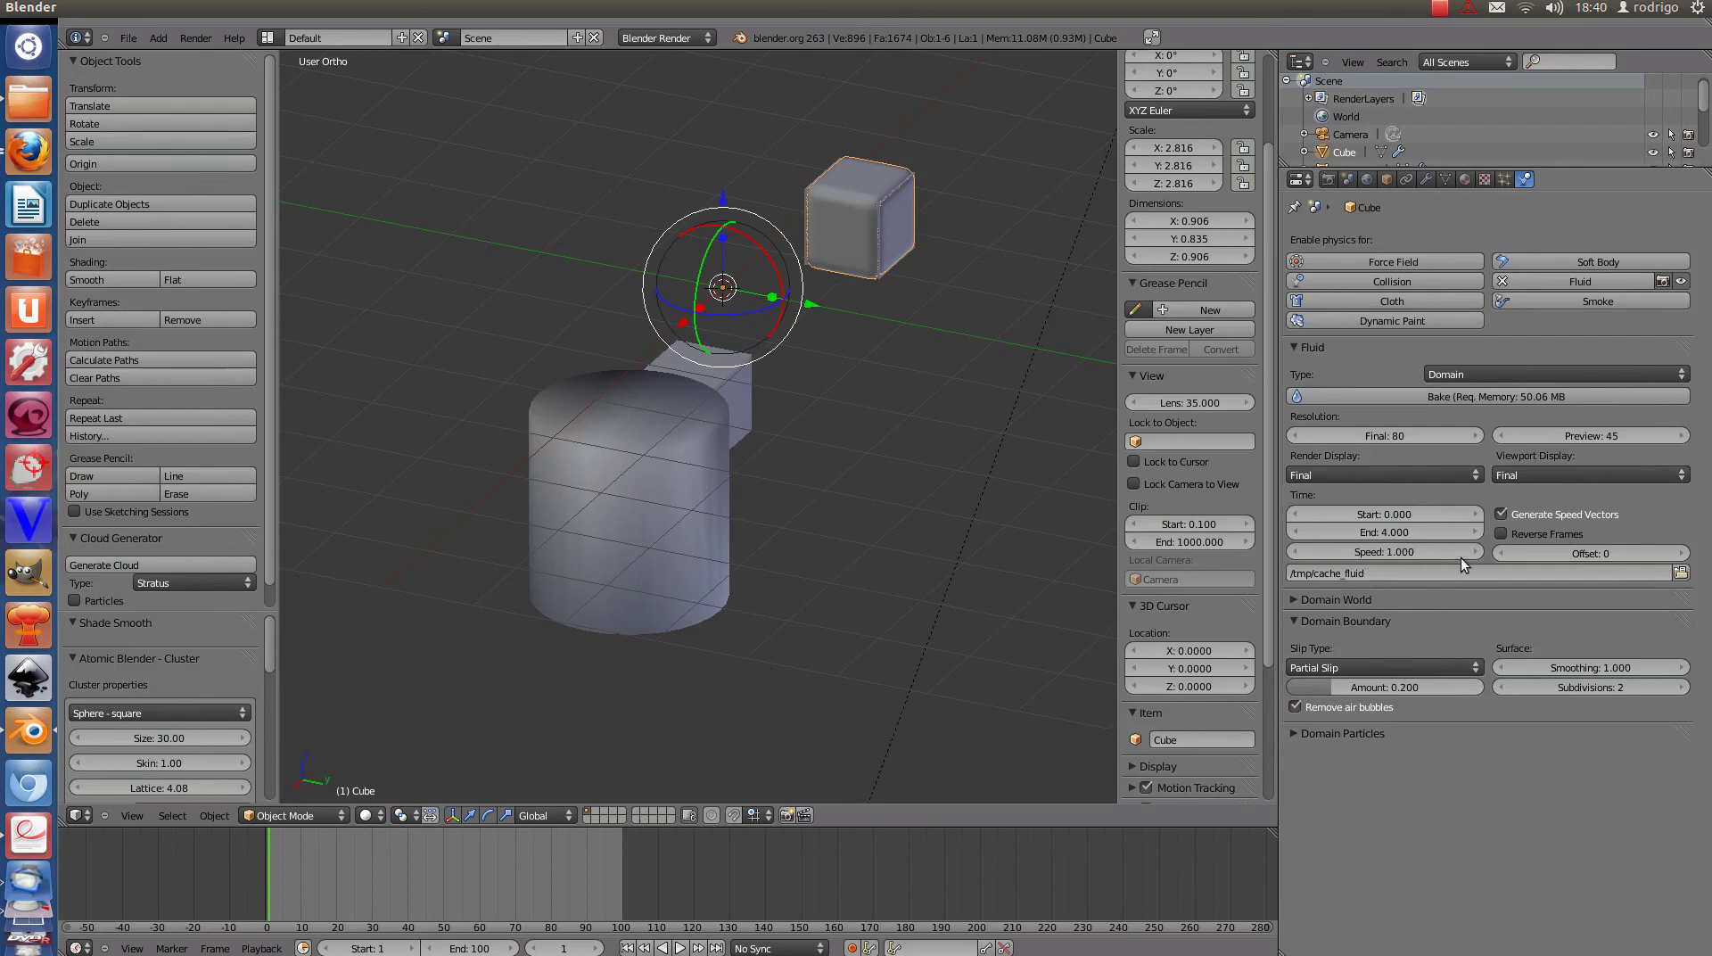
Set the fluid Time End to 2.000 and the scene's End frame to 60.
{"action": "left_click", "coordinate": [1383, 532]}
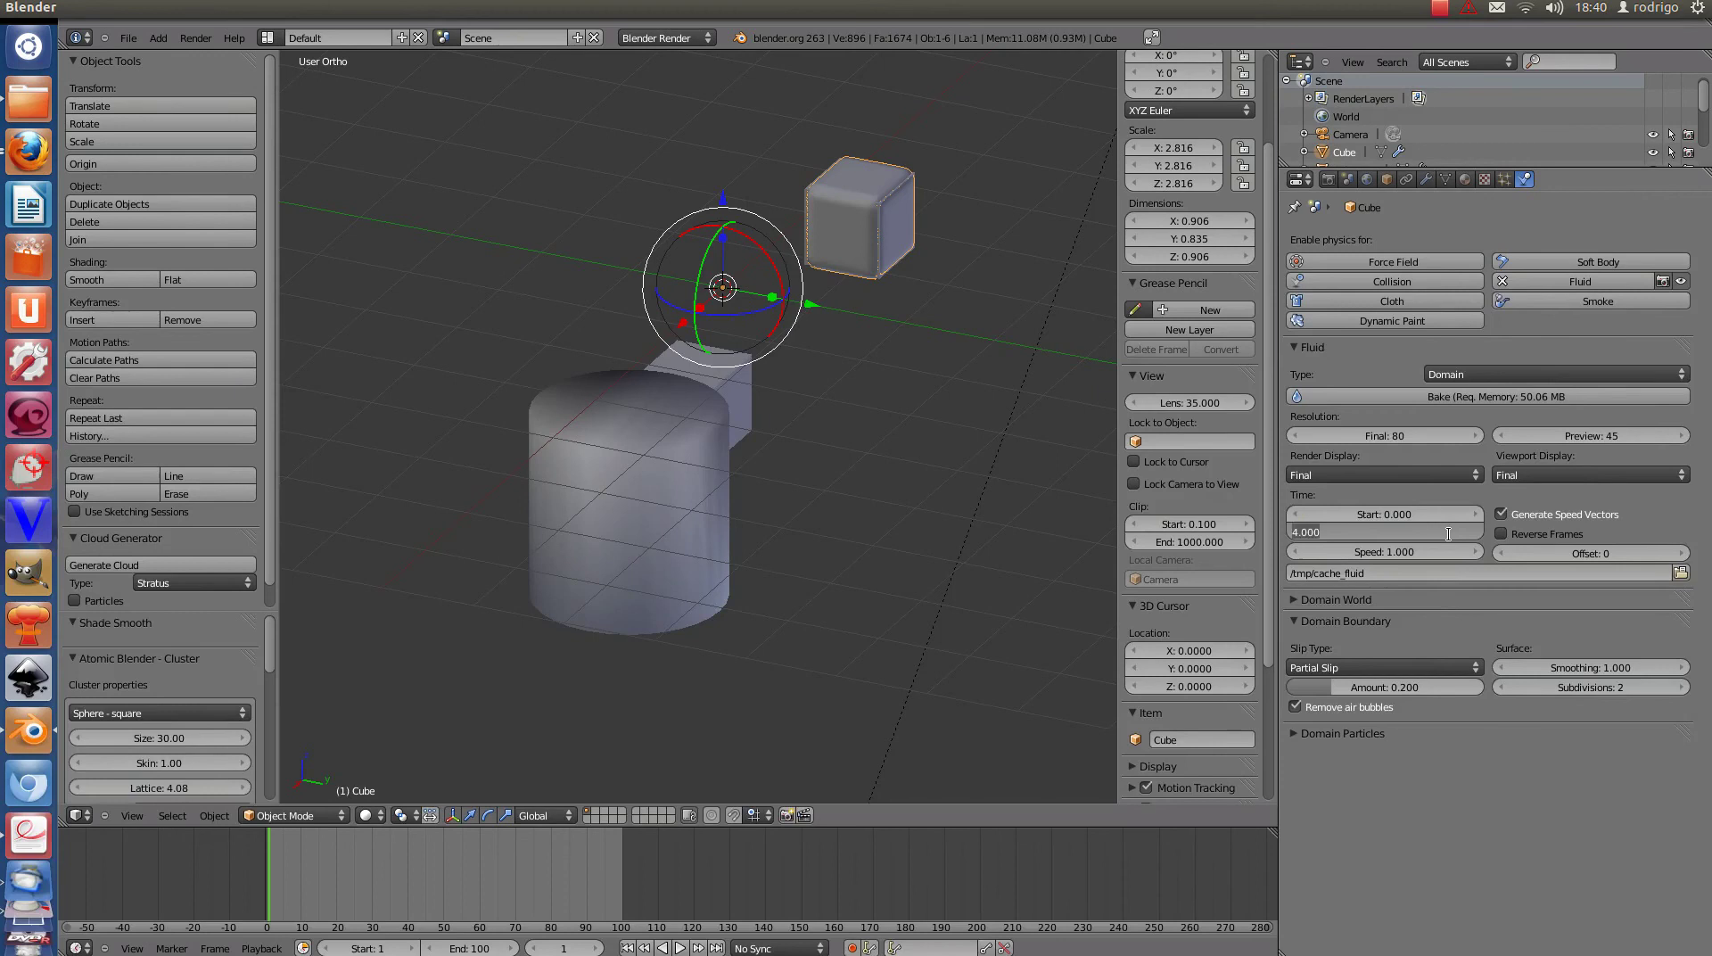
{"action": "type", "text": "2"}
{"action": "key", "text": "Return"}
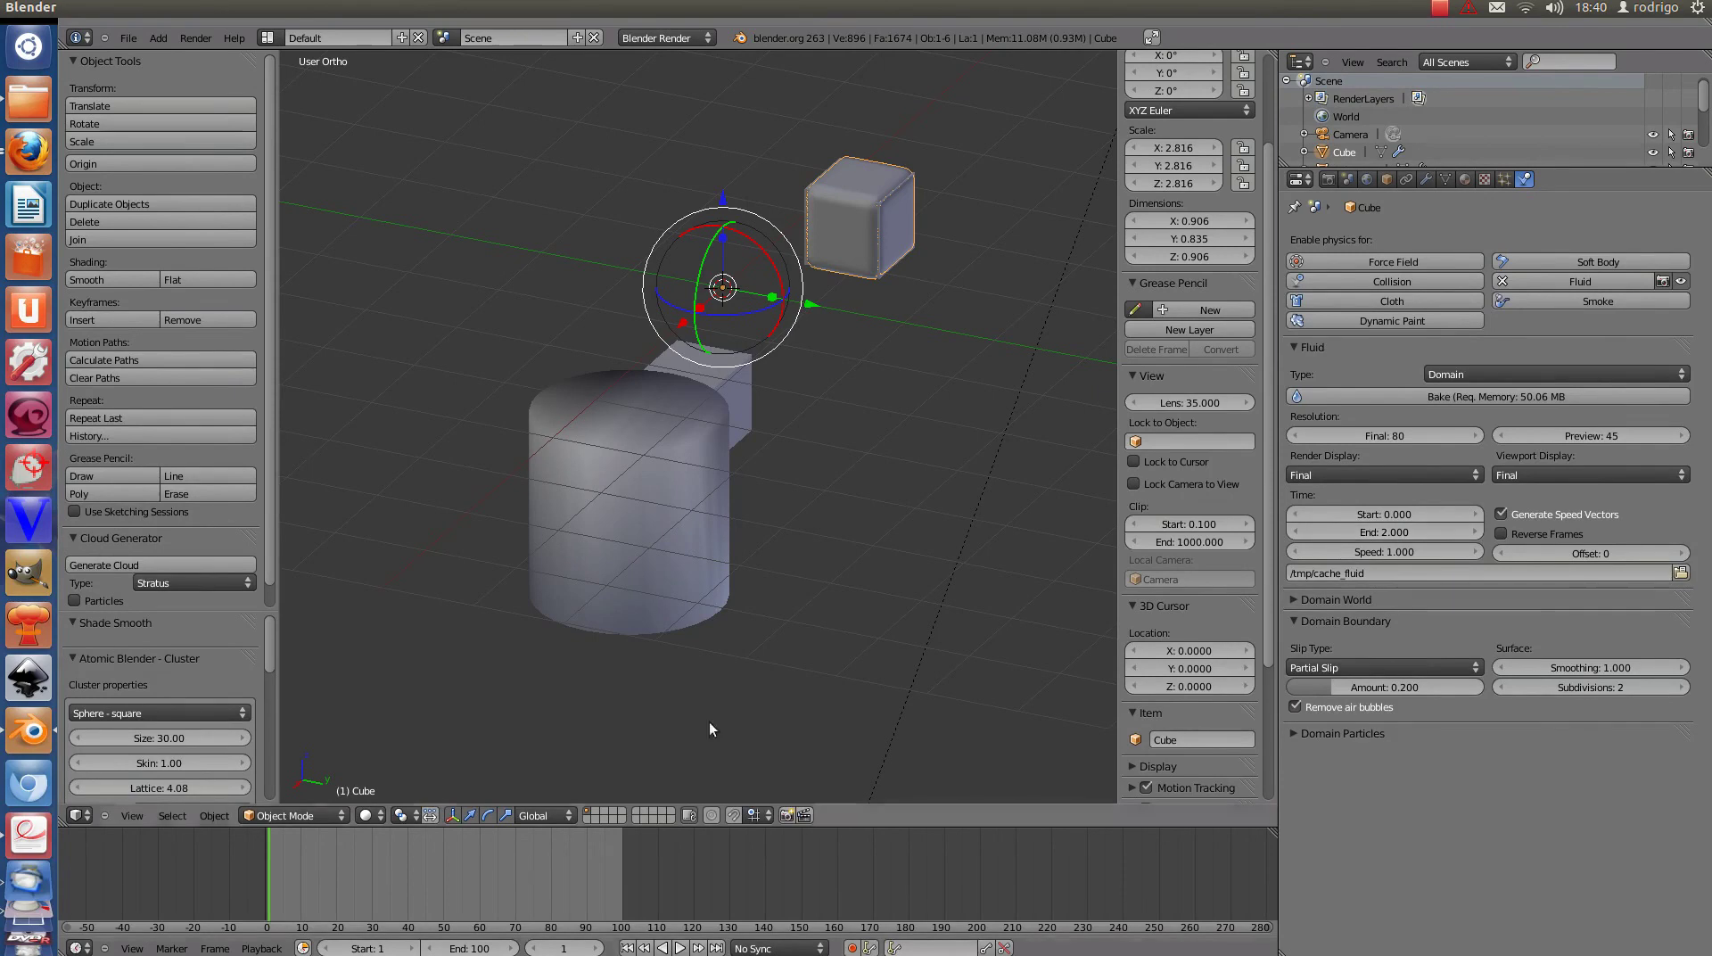
{"action": "left_click", "coordinate": [468, 948]}
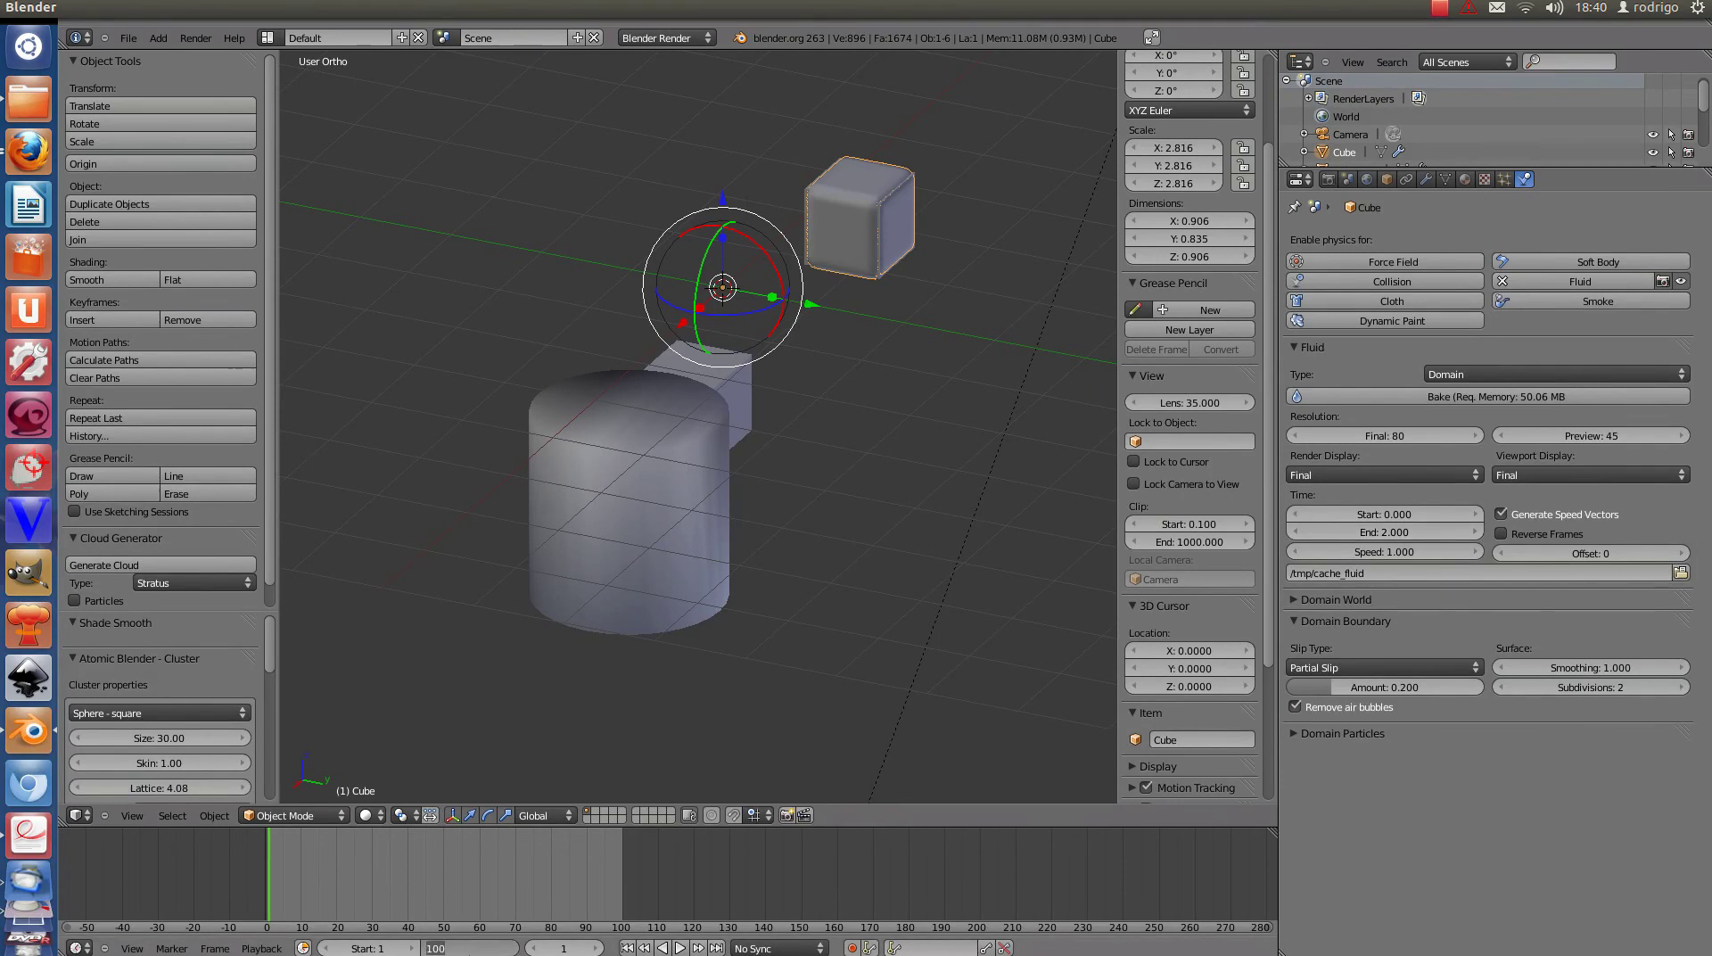
{"action": "type", "text": "60"}
{"action": "key", "text": "Return"}
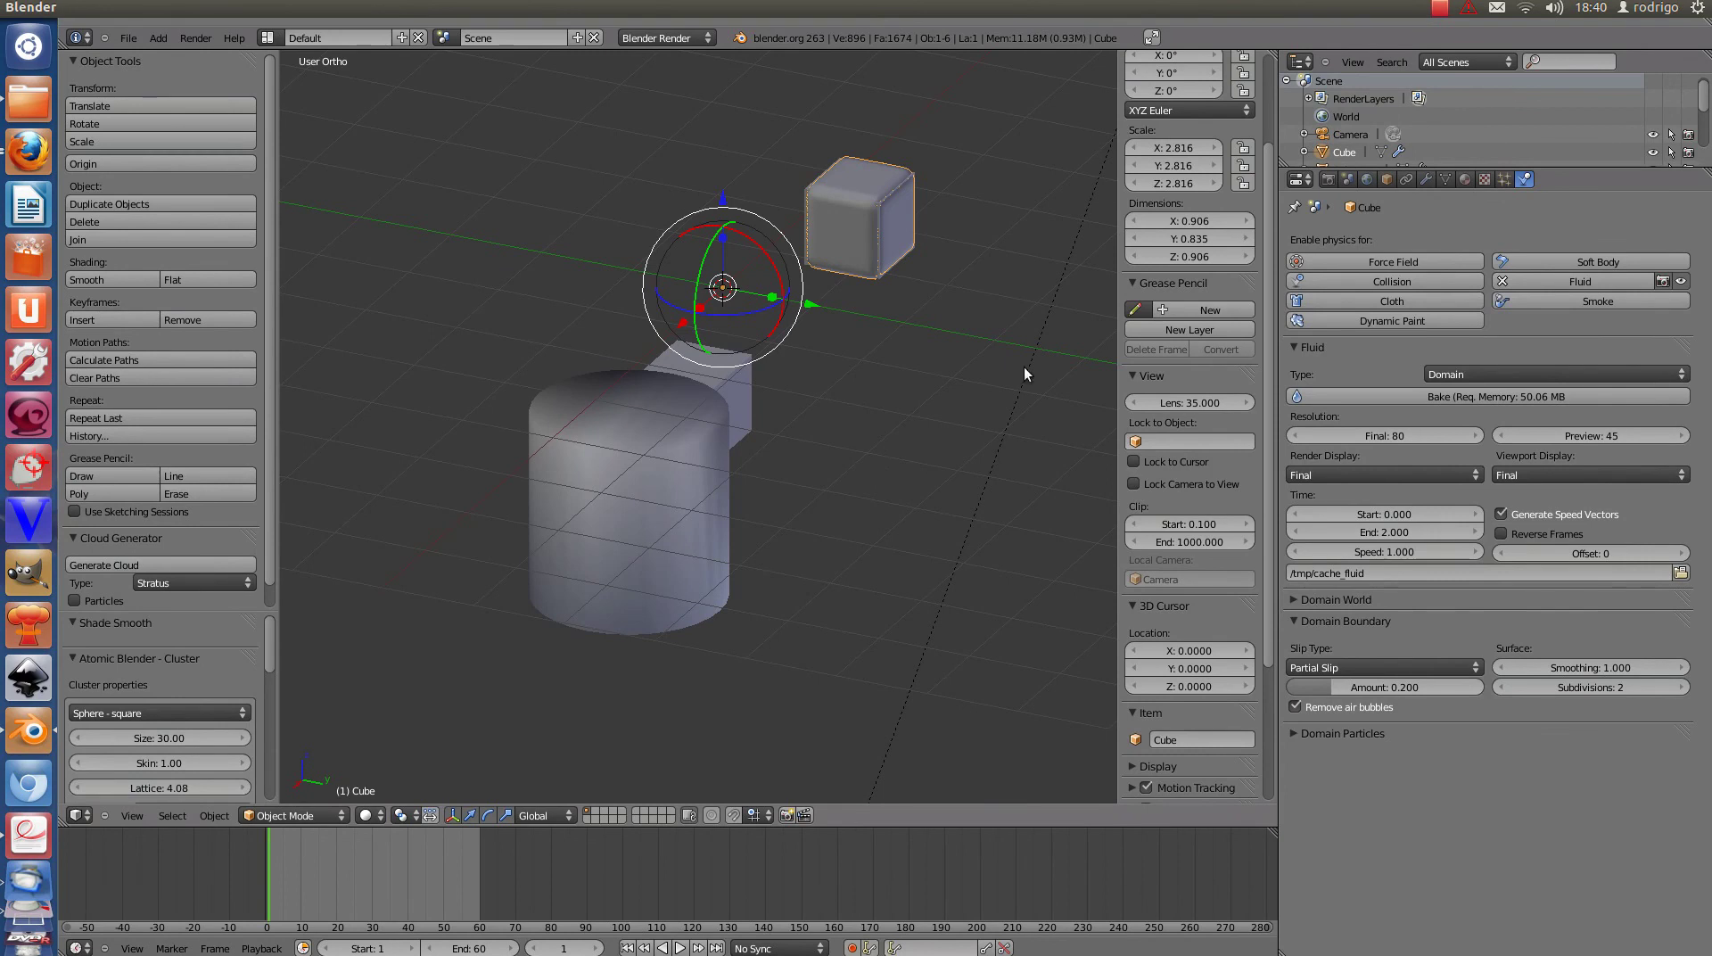
Switch the render engine to Cycles Render, keeping GPU Compute as the device.
{"action": "left_click", "coordinate": [699, 38]}
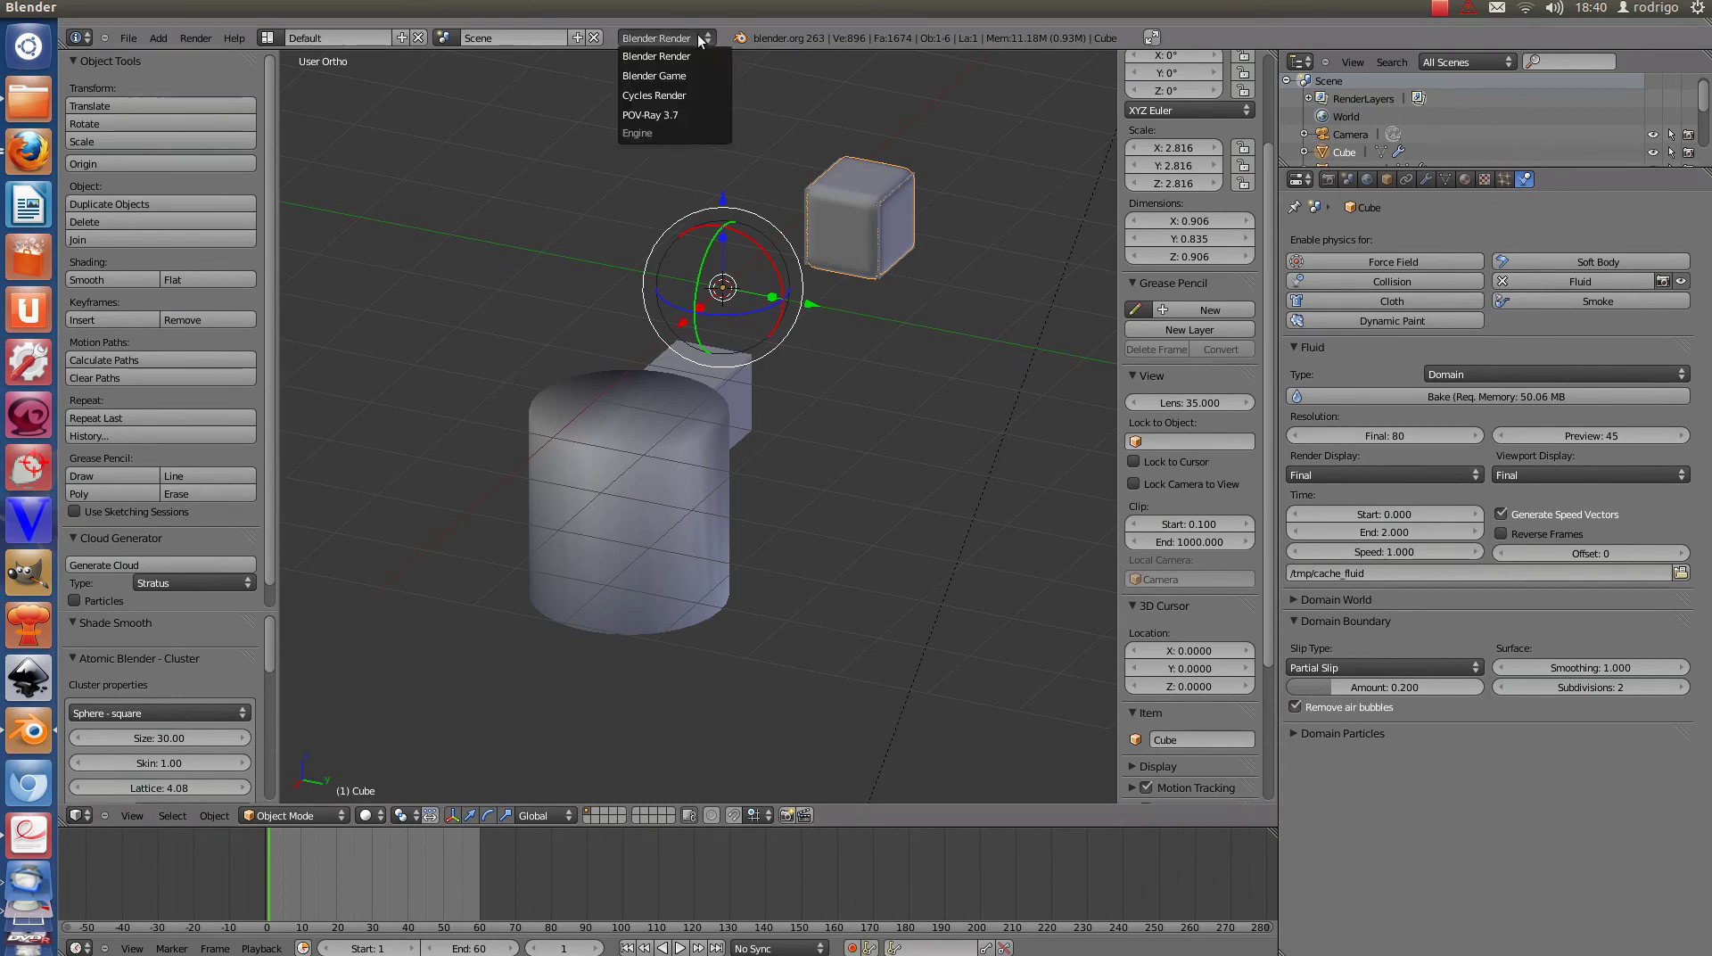
{"action": "left_click", "coordinate": [688, 97]}
{"action": "left_click", "coordinate": [1328, 178]}
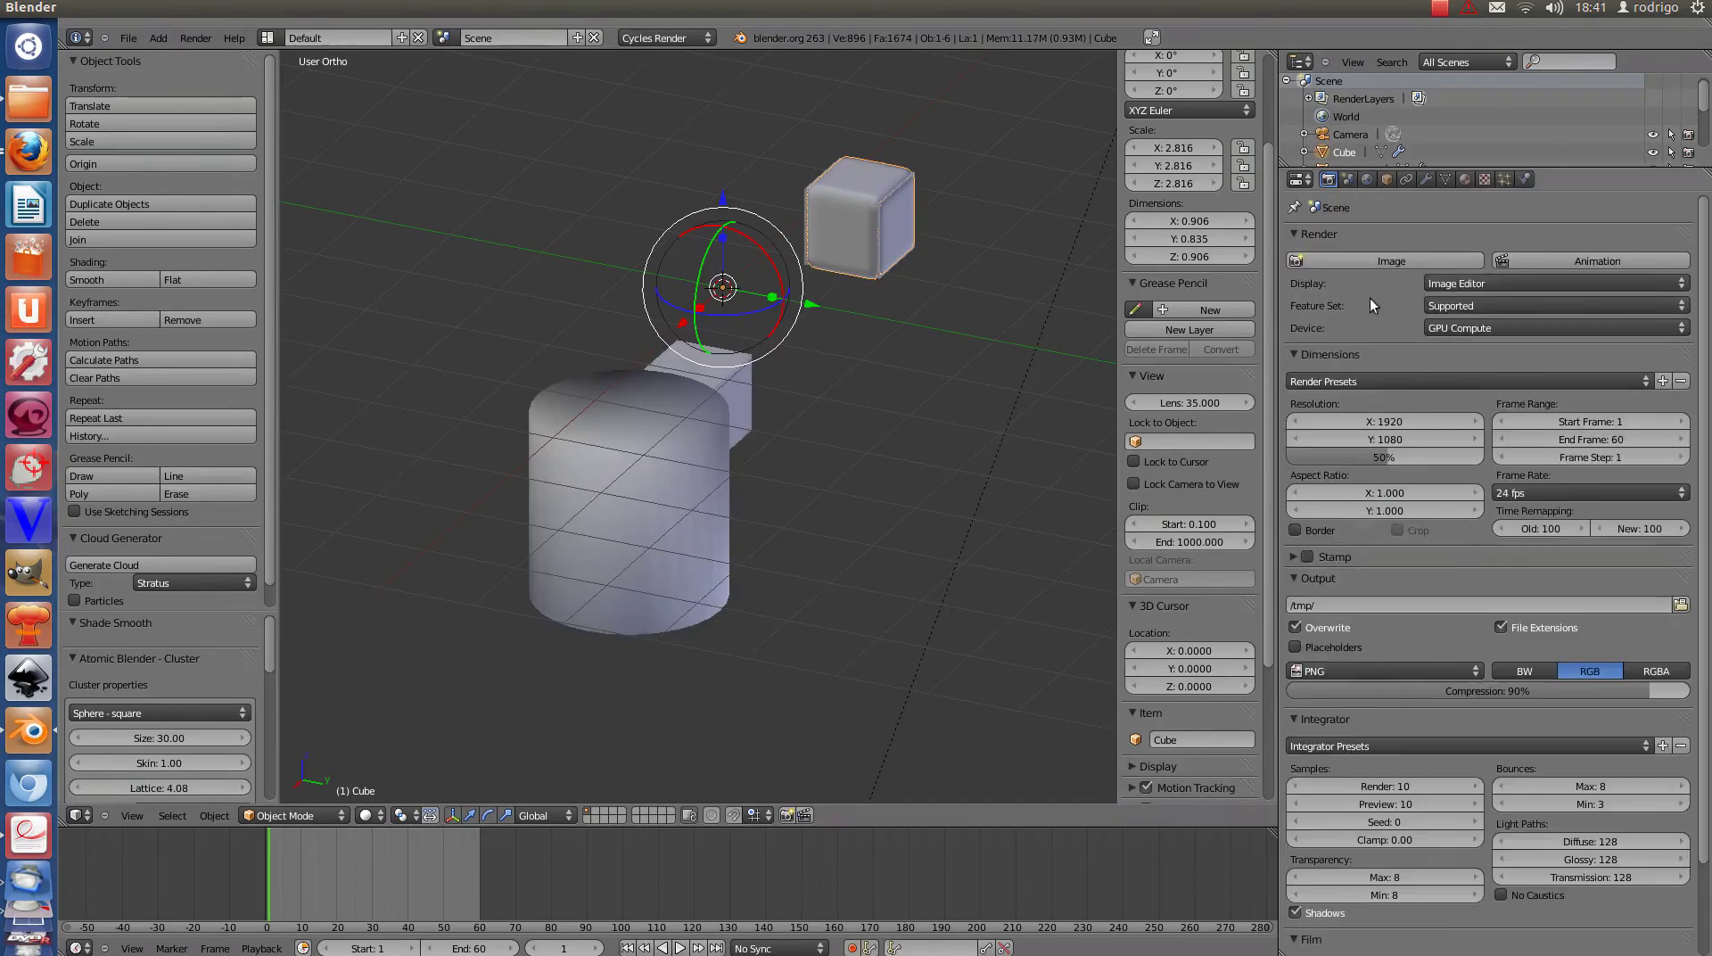
{"action": "left_click", "coordinate": [1454, 327]}
{"action": "left_click", "coordinate": [1467, 291]}
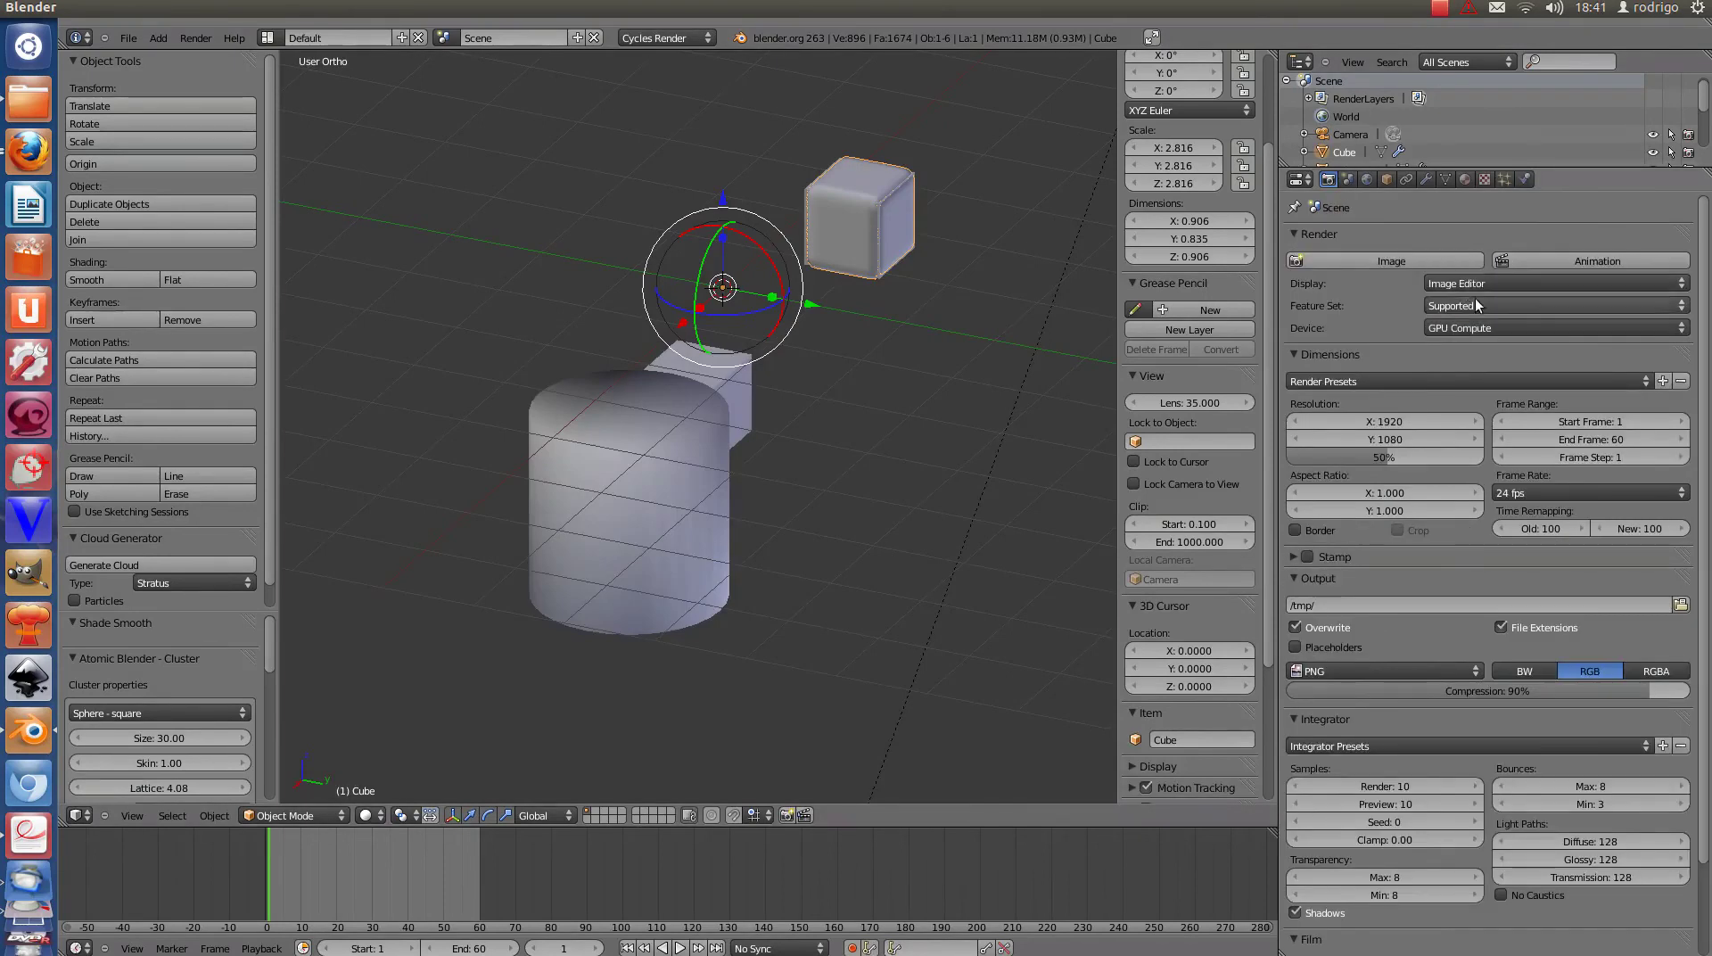
{"action": "mouse_move", "coordinate": [583, 421]}
{"action": "middle_mouse_down"}
{"action": "mouse_move", "coordinate": [683, 489]}
{"action": "mouse_move", "coordinate": [769, 476]}
{"action": "mouse_move", "coordinate": [973, 502]}
{"action": "mouse_move", "coordinate": [910, 505]}
{"action": "mouse_move", "coordinate": [748, 397]}
{"action": "mouse_move", "coordinate": [856, 372]}
{"action": "middle_mouse_up"}
{"action": "scroll", "coordinate": [875, 361], "scroll_direction": "up", "scroll_amount": 3}
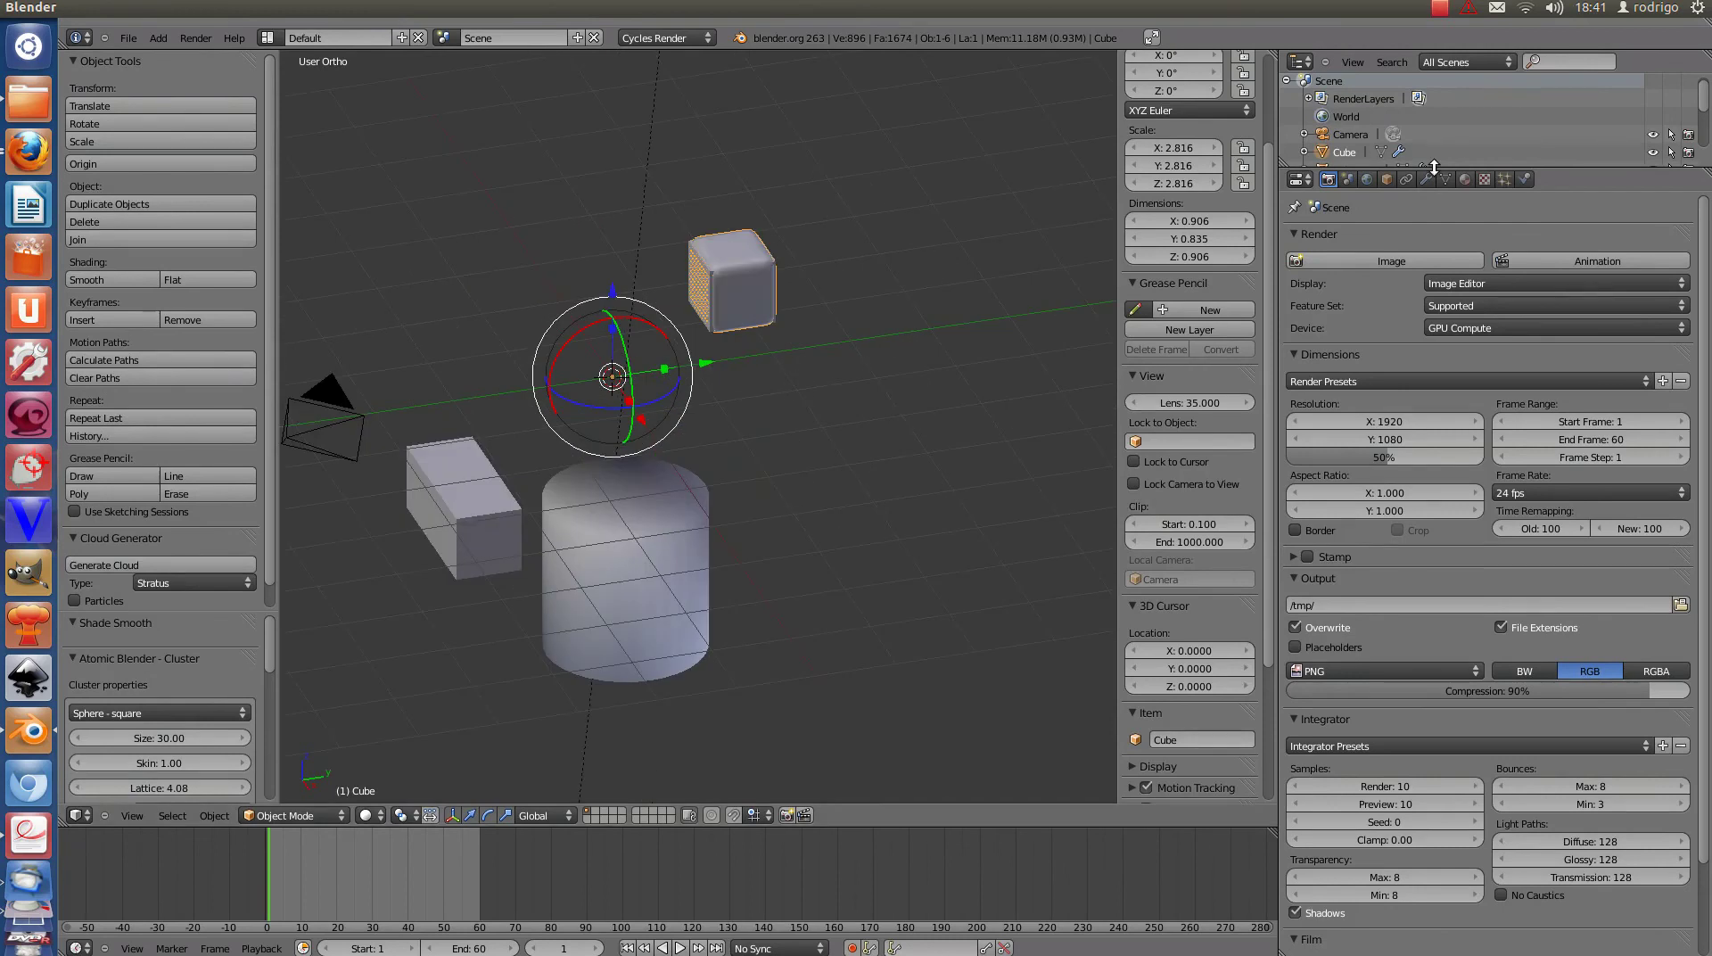
Bake the fluid domain again with end time 2.000 and subdivisions 2, pausing the recorder.
{"action": "left_click", "coordinate": [1527, 179]}
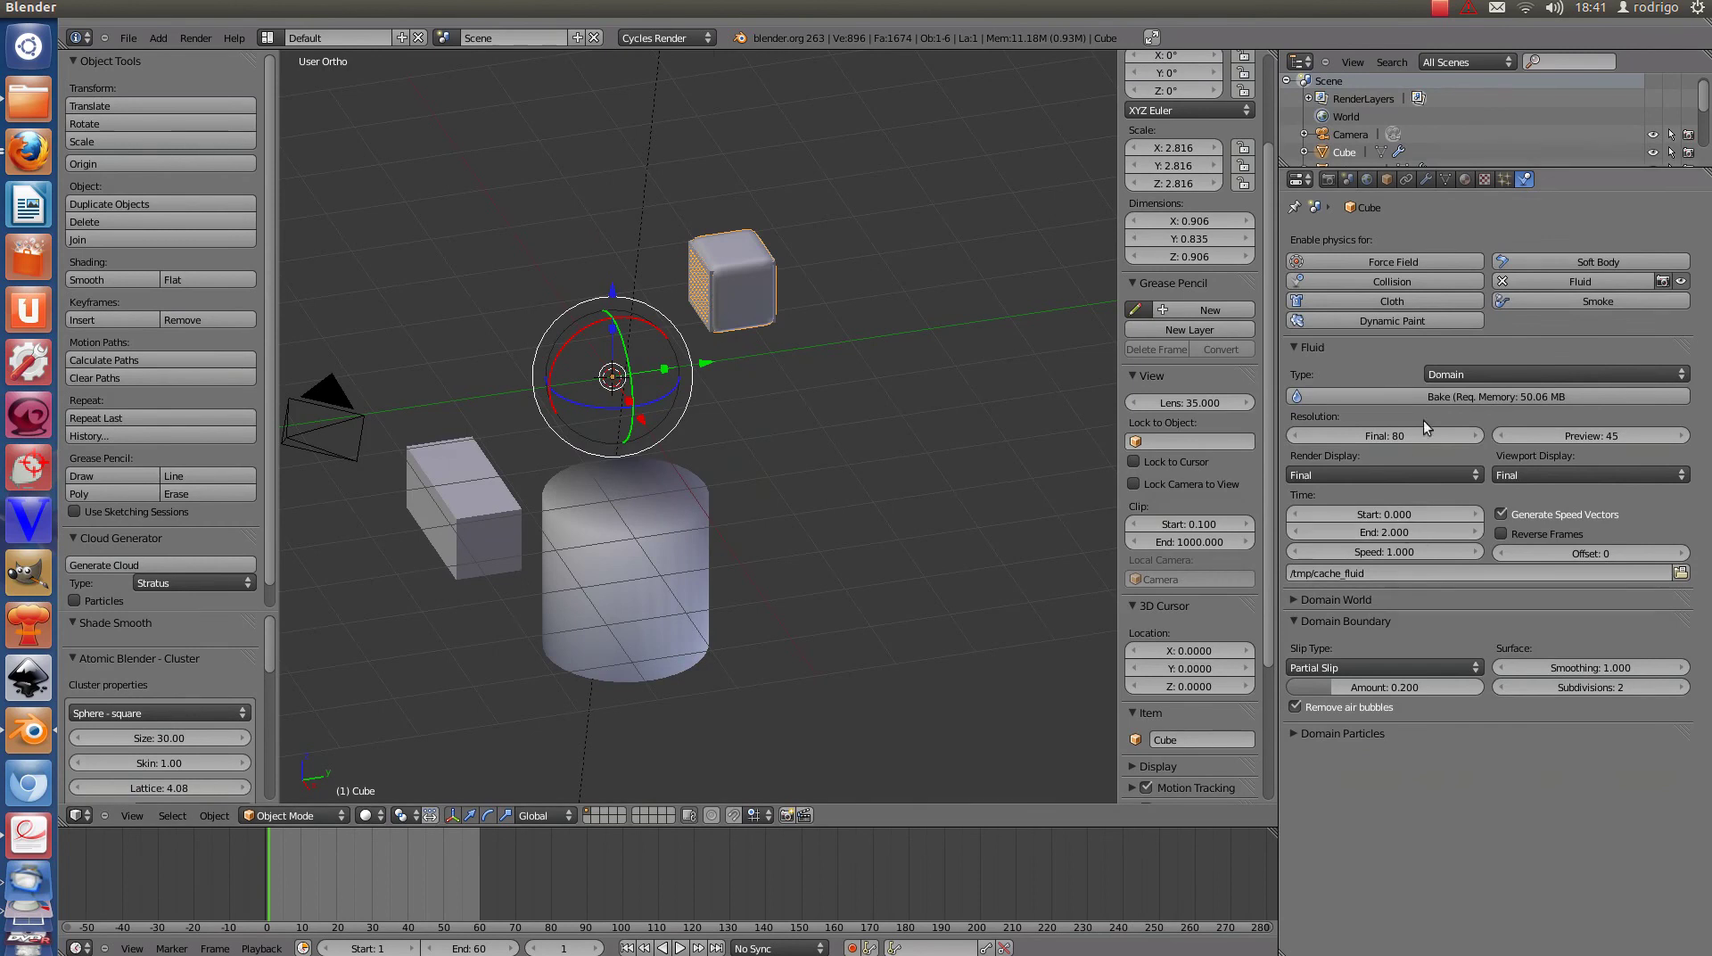
{"action": "left_click", "coordinate": [1436, 396]}
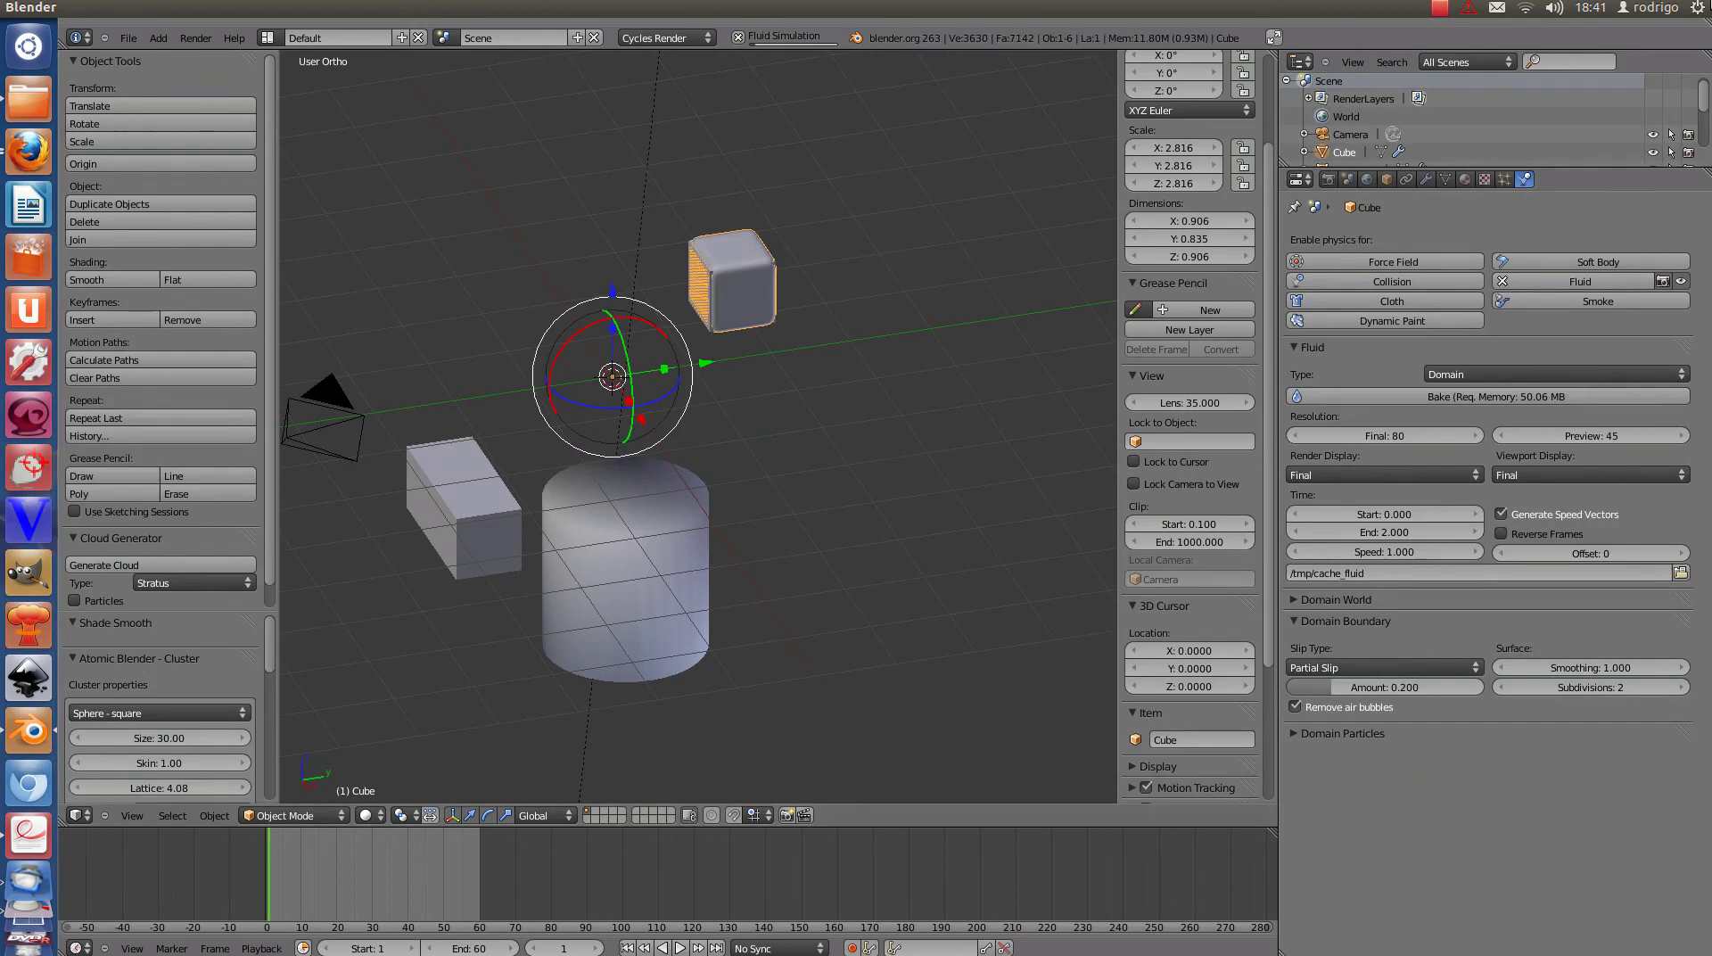
{"action": "left_click", "coordinate": [1443, 11]}
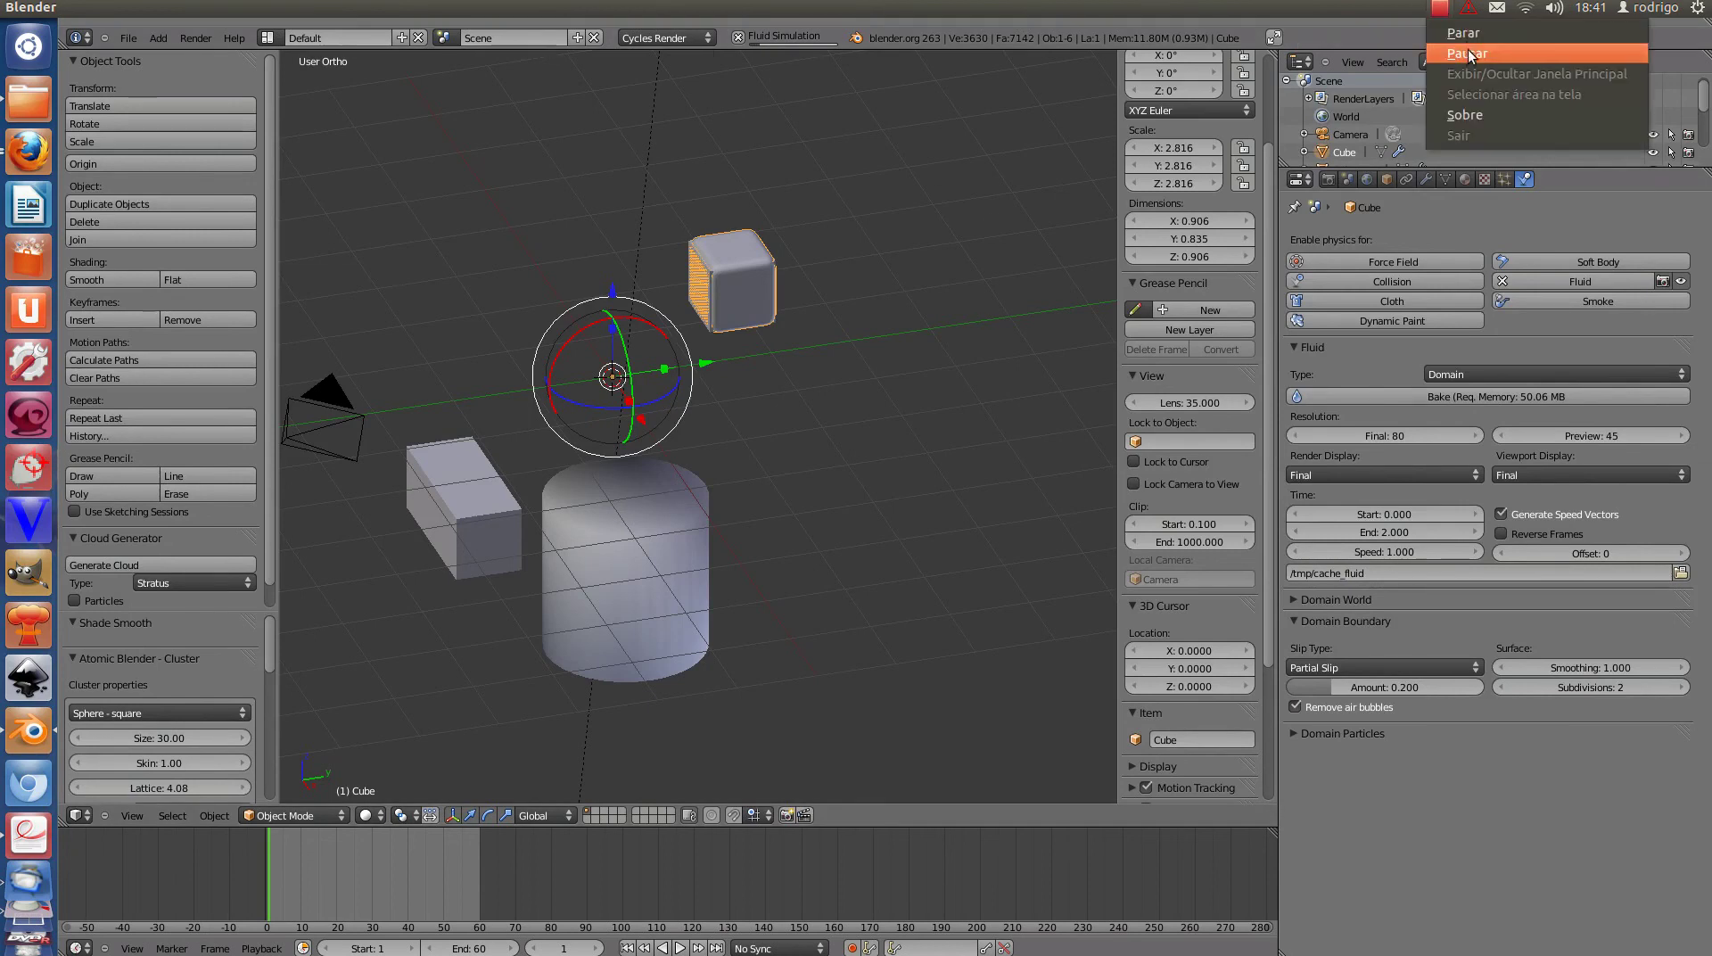
{"action": "left_click", "coordinate": [1466, 53]}
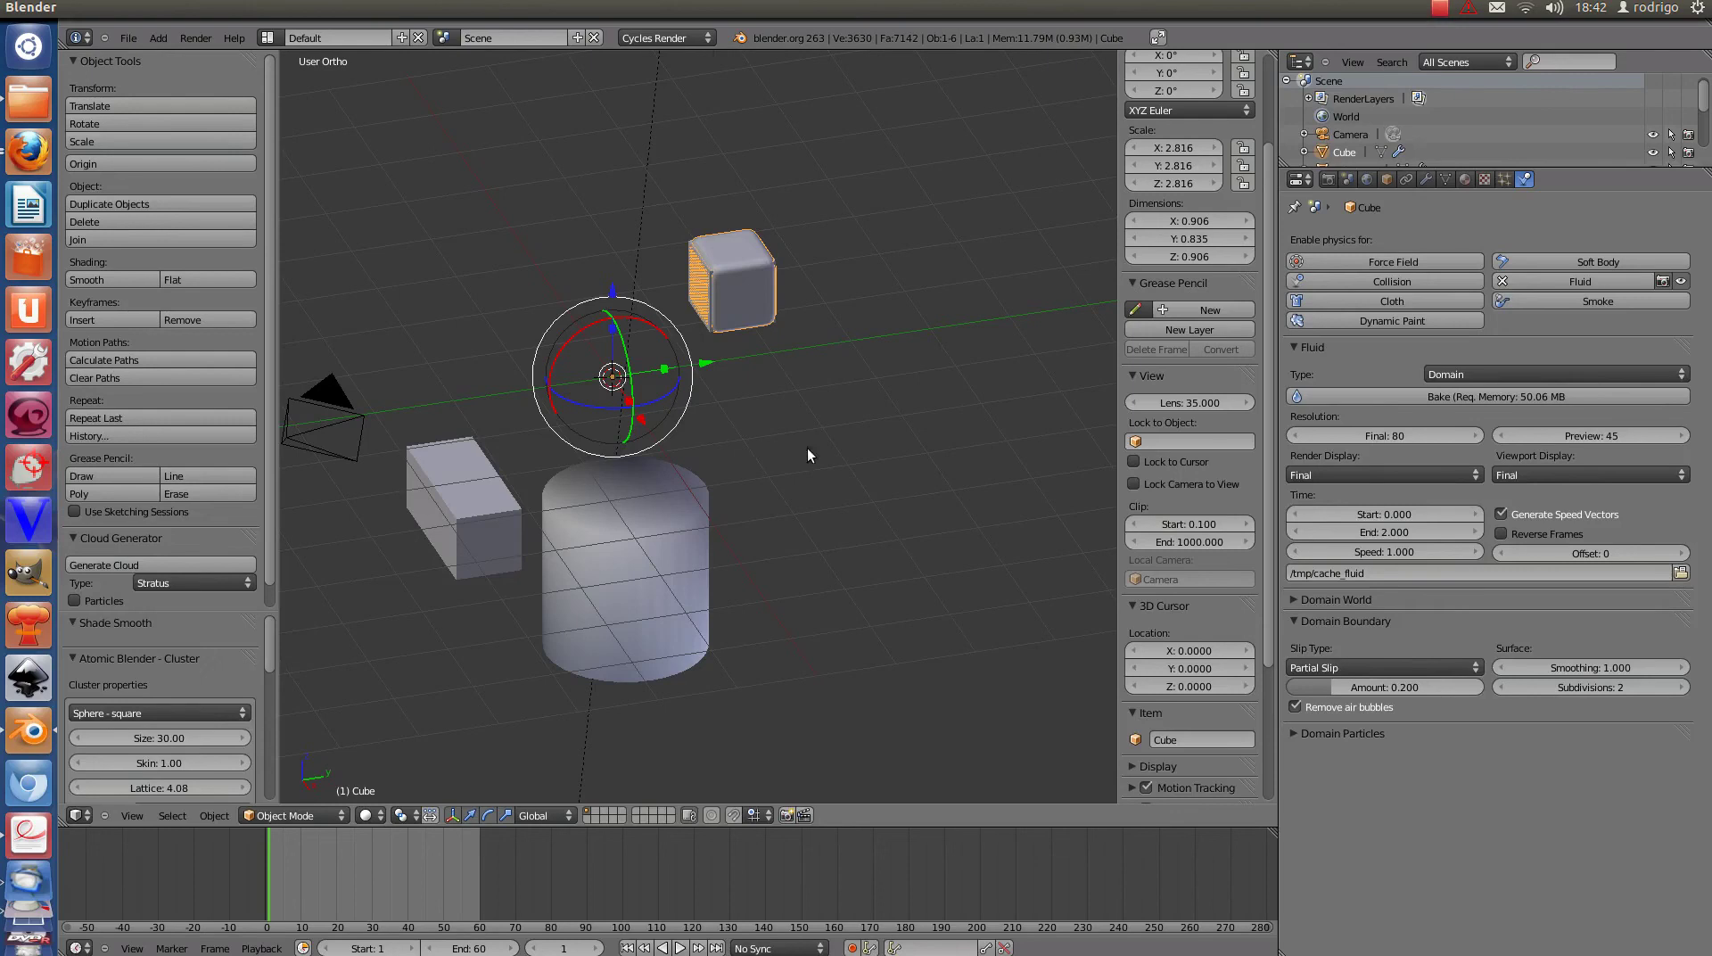
Play the new bake, orbit to watch fluid pool beside the box, and expand Domain World.
{"action": "key", "text": "alt+a"}
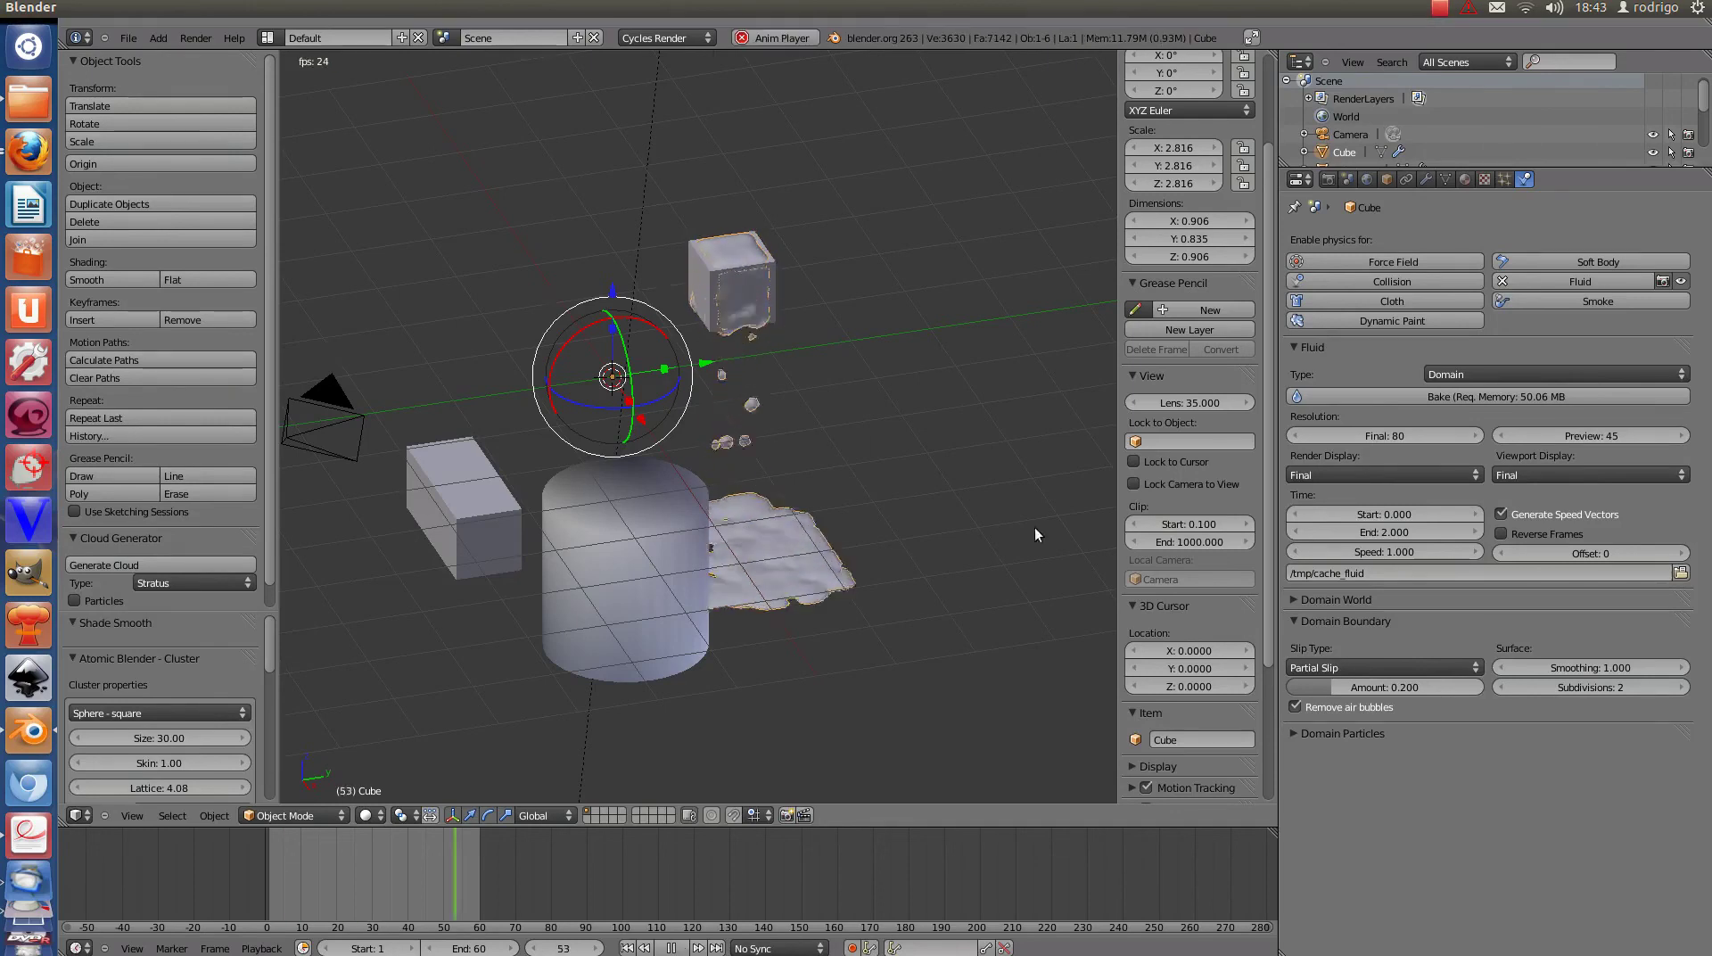
{"action": "mouse_move", "coordinate": [855, 512]}
{"action": "middle_mouse_down"}
{"action": "mouse_move", "coordinate": [769, 514]}
{"action": "mouse_move", "coordinate": [729, 639]}
{"action": "middle_mouse_up"}
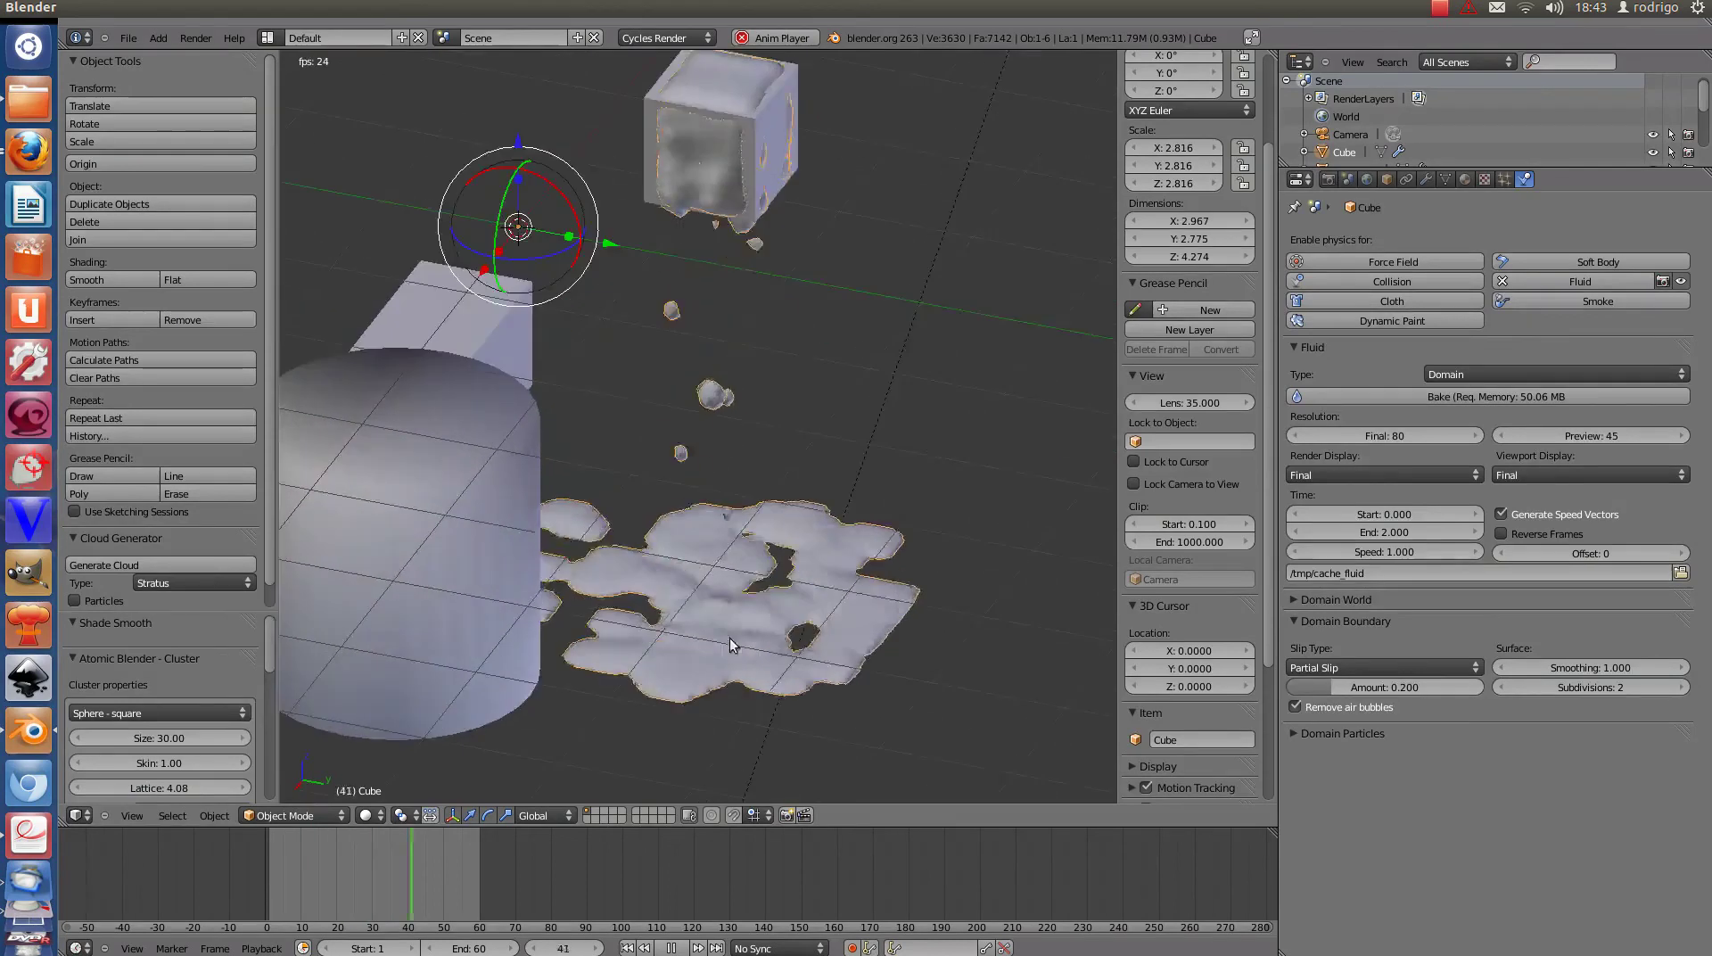
{"action": "mouse_move", "coordinate": [768, 731]}
{"action": "middle_mouse_down"}
{"action": "mouse_move", "coordinate": [629, 692]}
{"action": "mouse_move", "coordinate": [685, 696]}
{"action": "middle_mouse_up"}
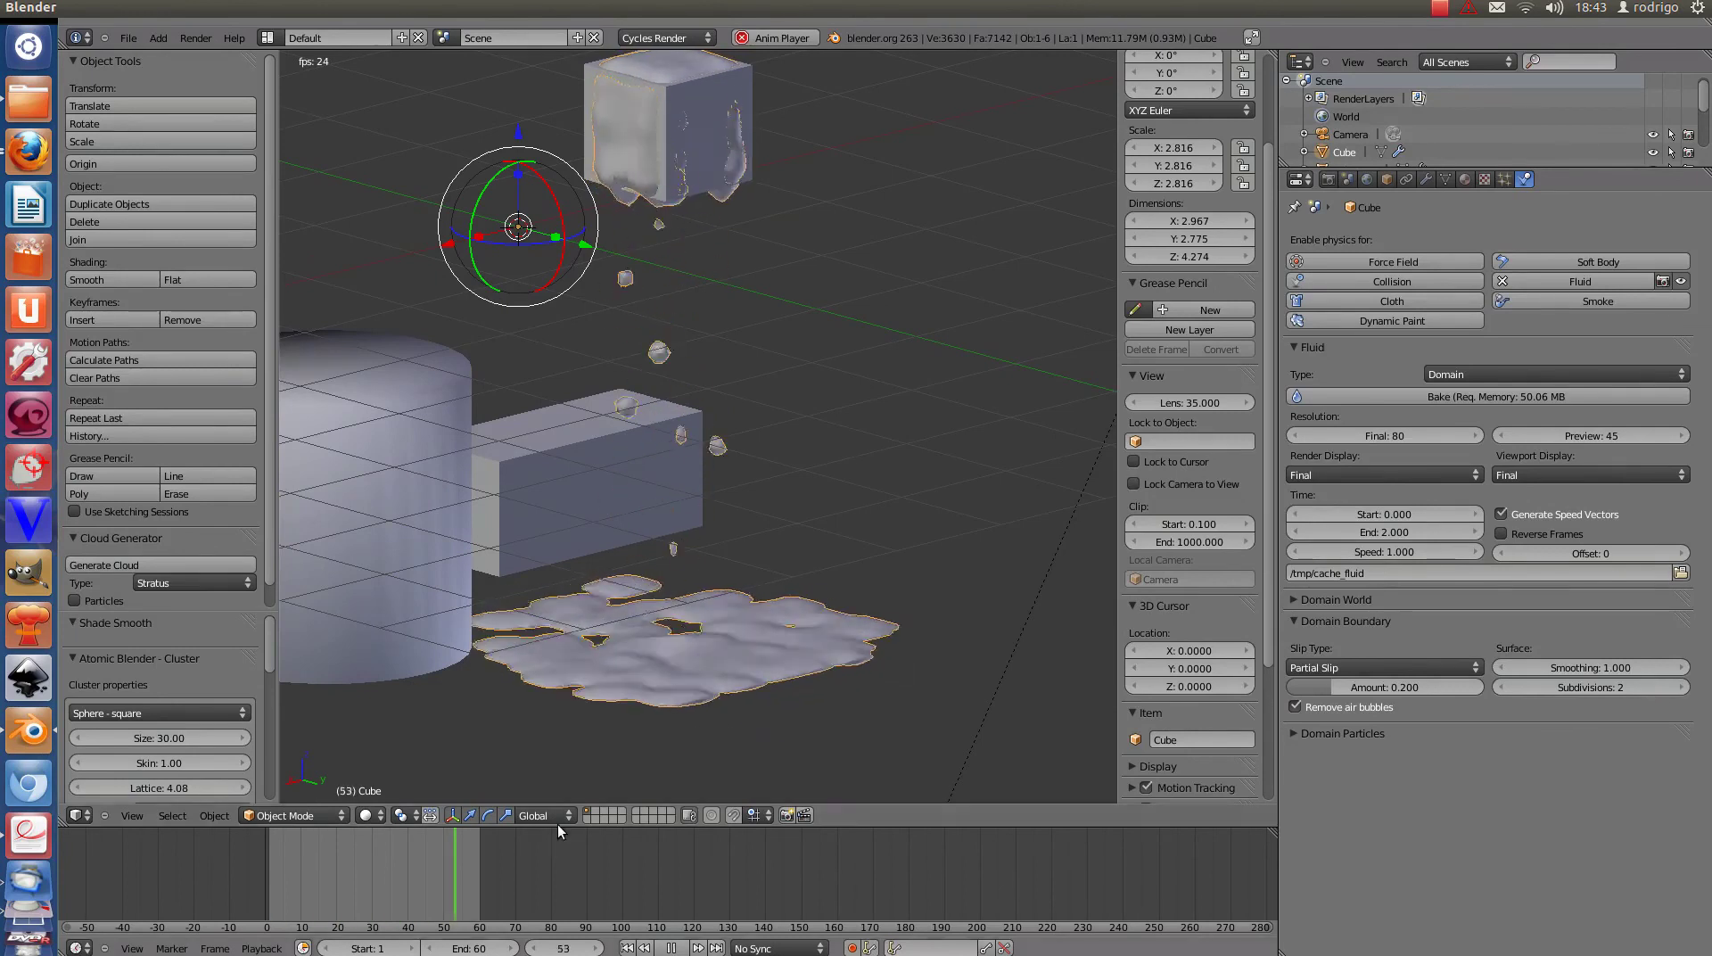
{"action": "left_click", "coordinate": [1293, 599]}
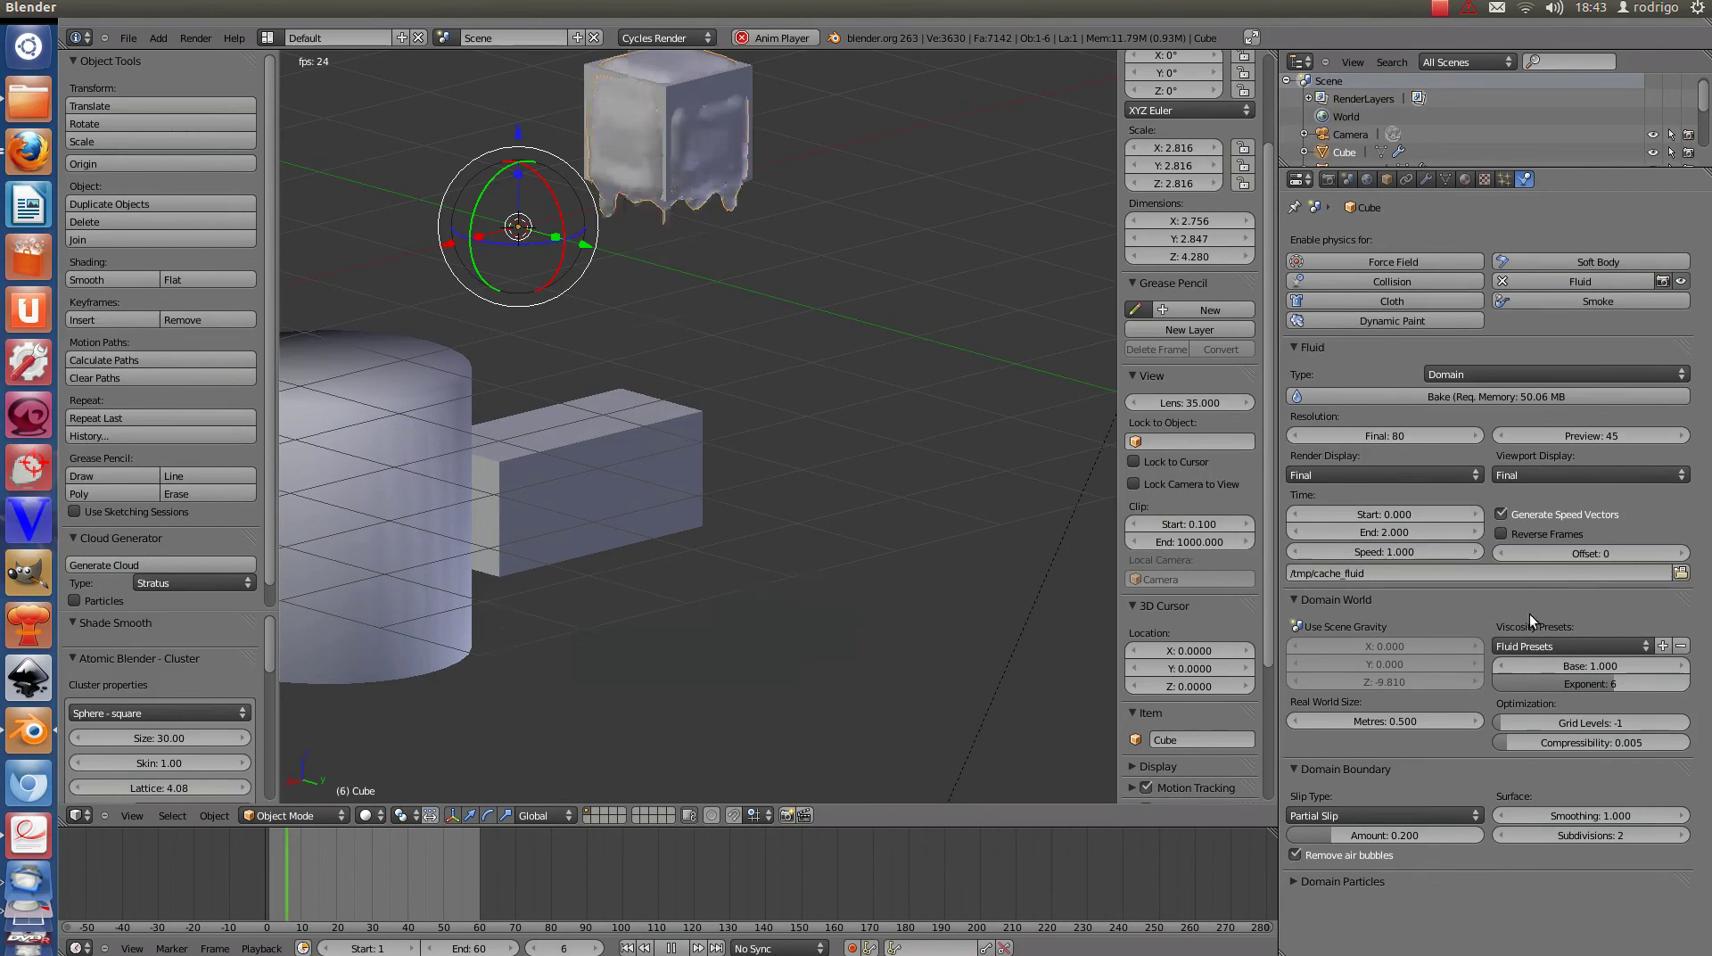
Choose Water from the Viscosity Presets list, giving viscosity base 1.000 and exponent 6.
{"action": "left_click", "coordinate": [1527, 646]}
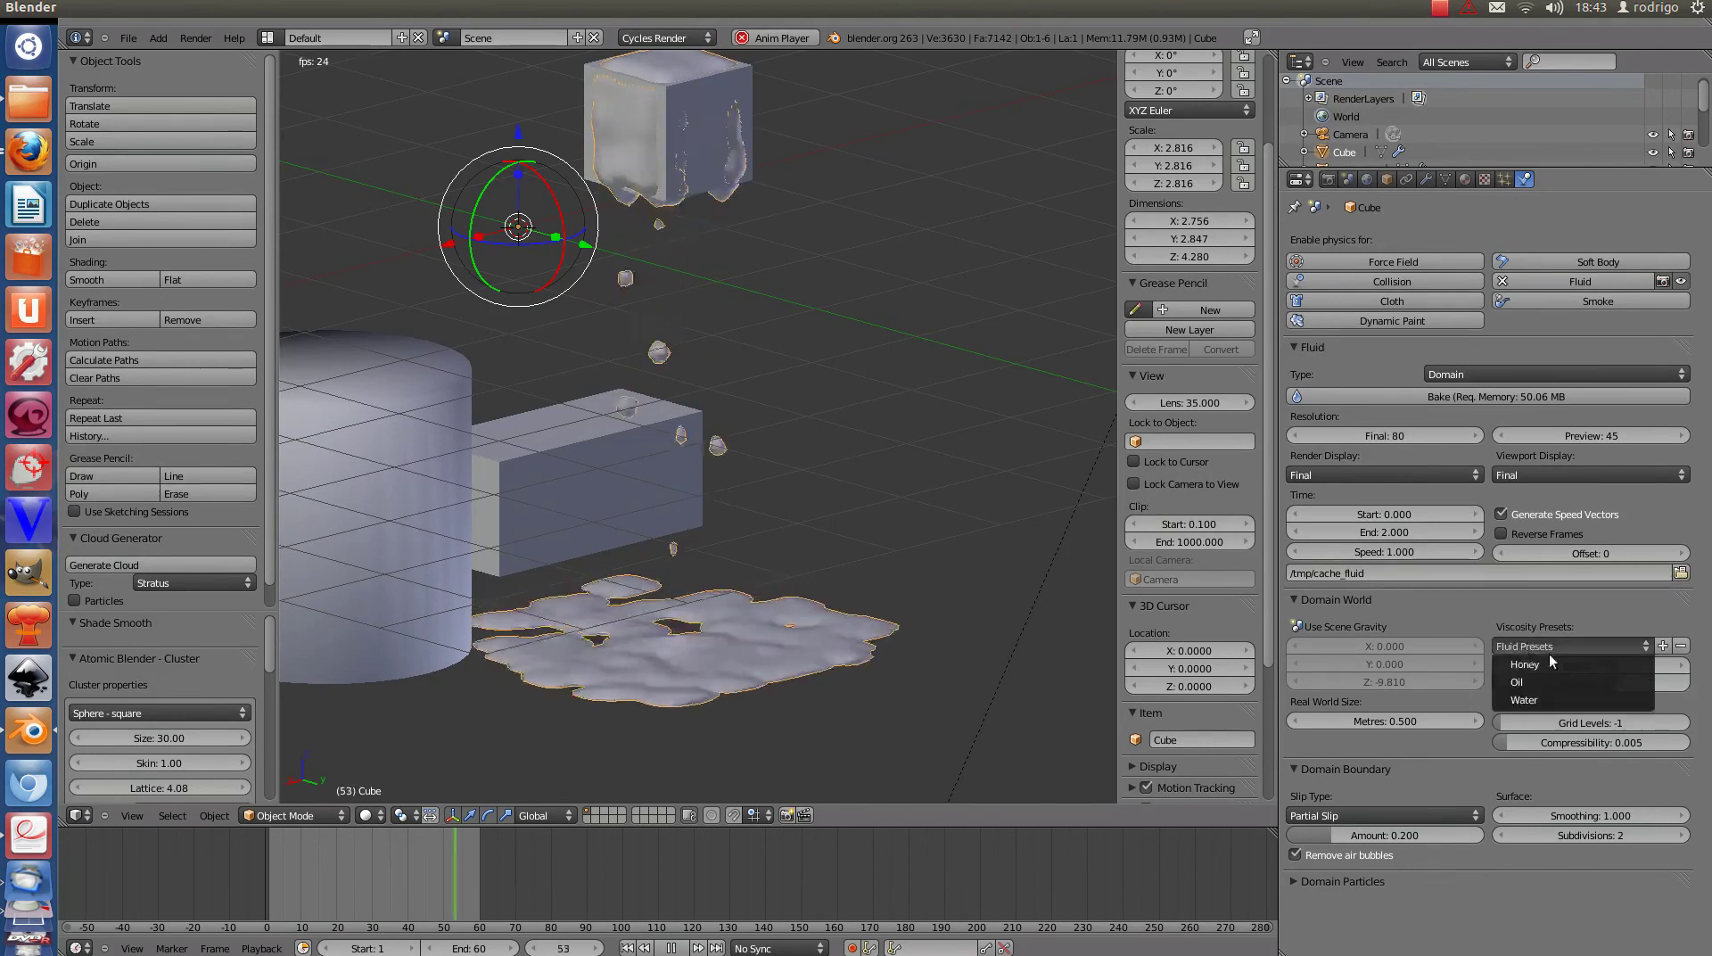
{"action": "left_click", "coordinate": [1620, 598]}
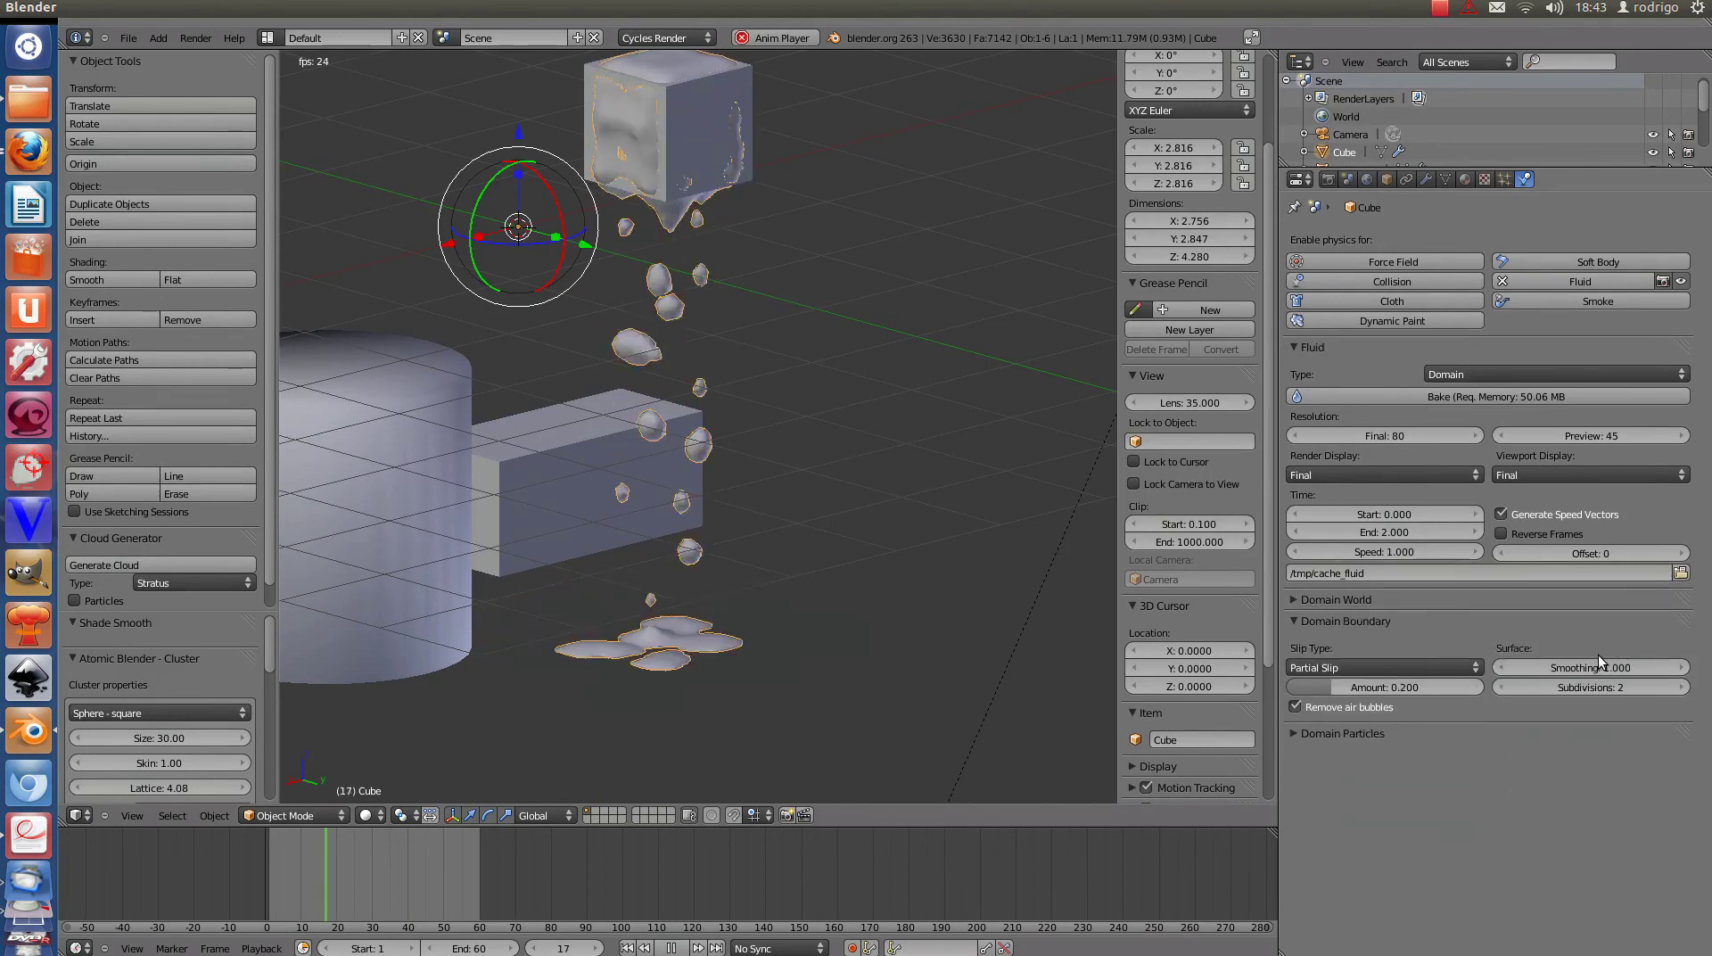
{"action": "left_click", "coordinate": [1295, 599]}
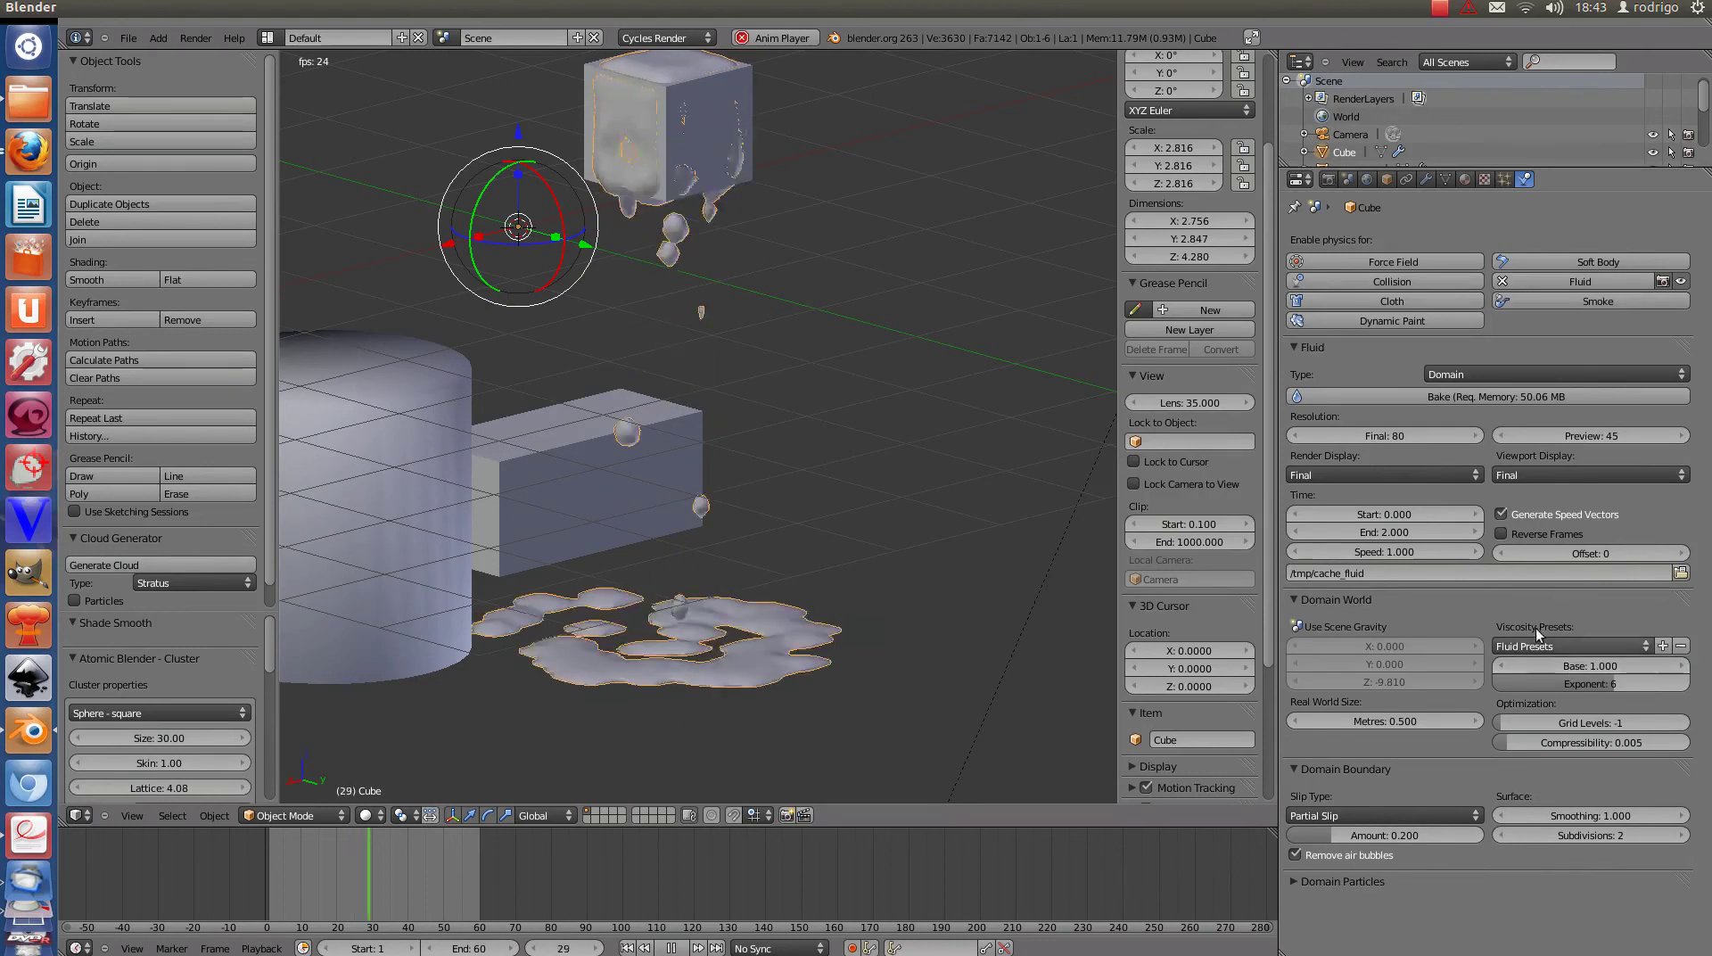
{"action": "left_click", "coordinate": [1538, 646]}
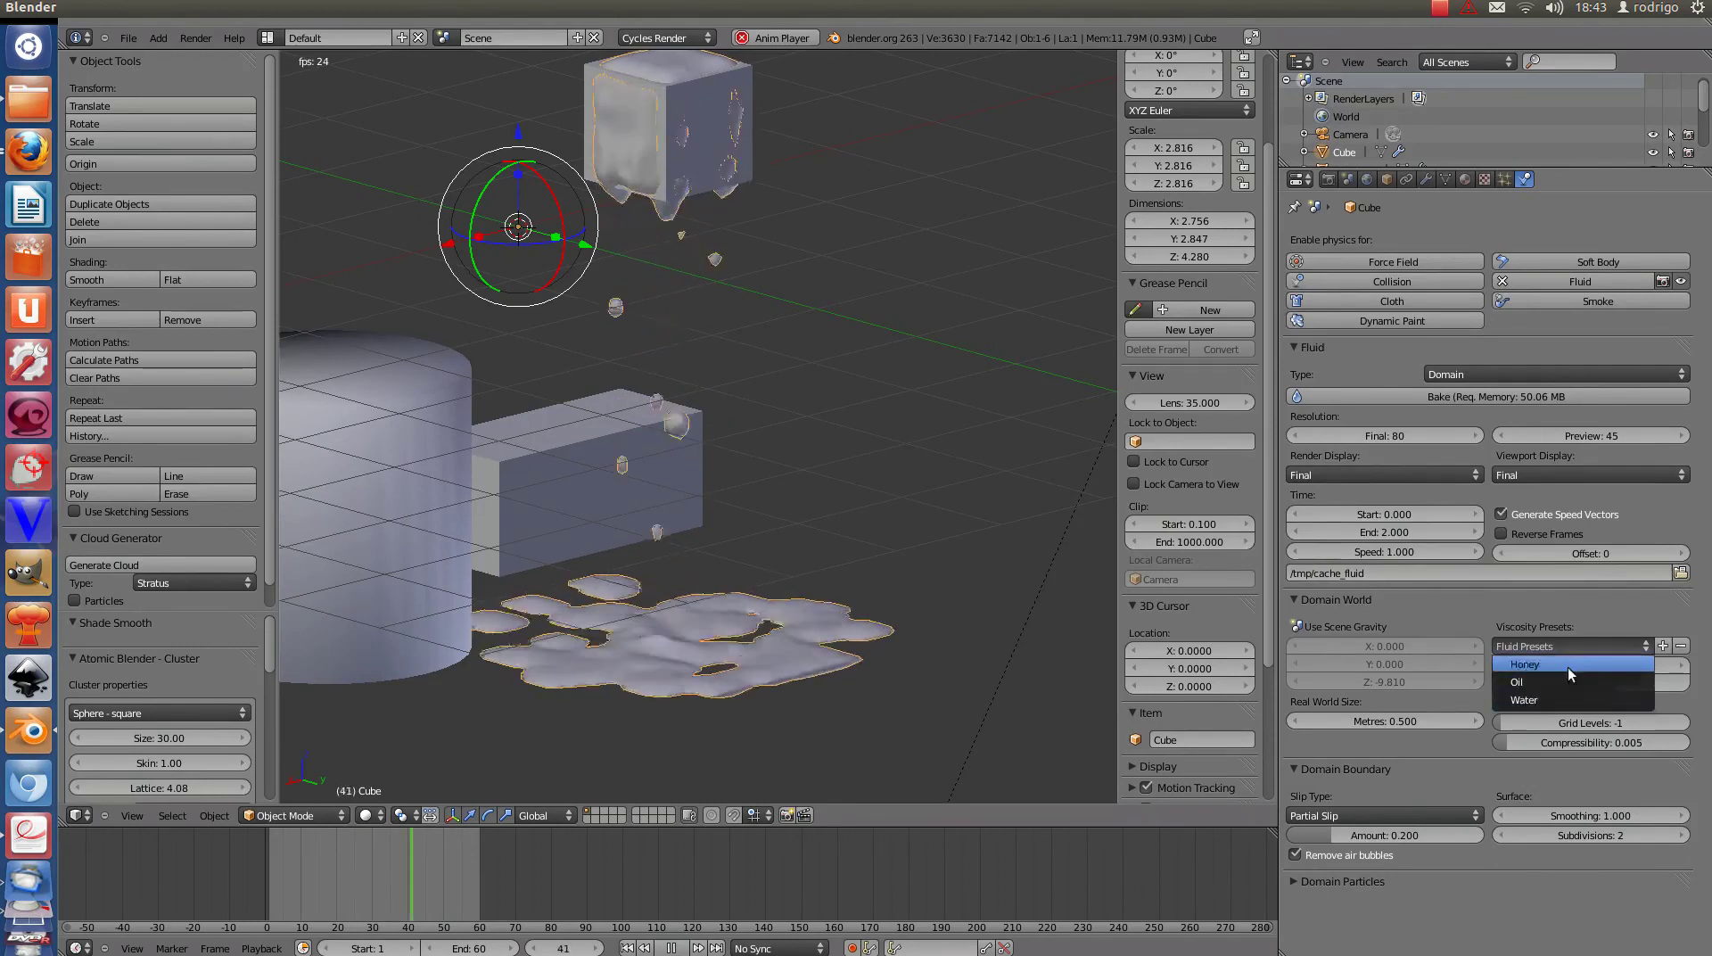
{"action": "left_click", "coordinate": [1566, 703]}
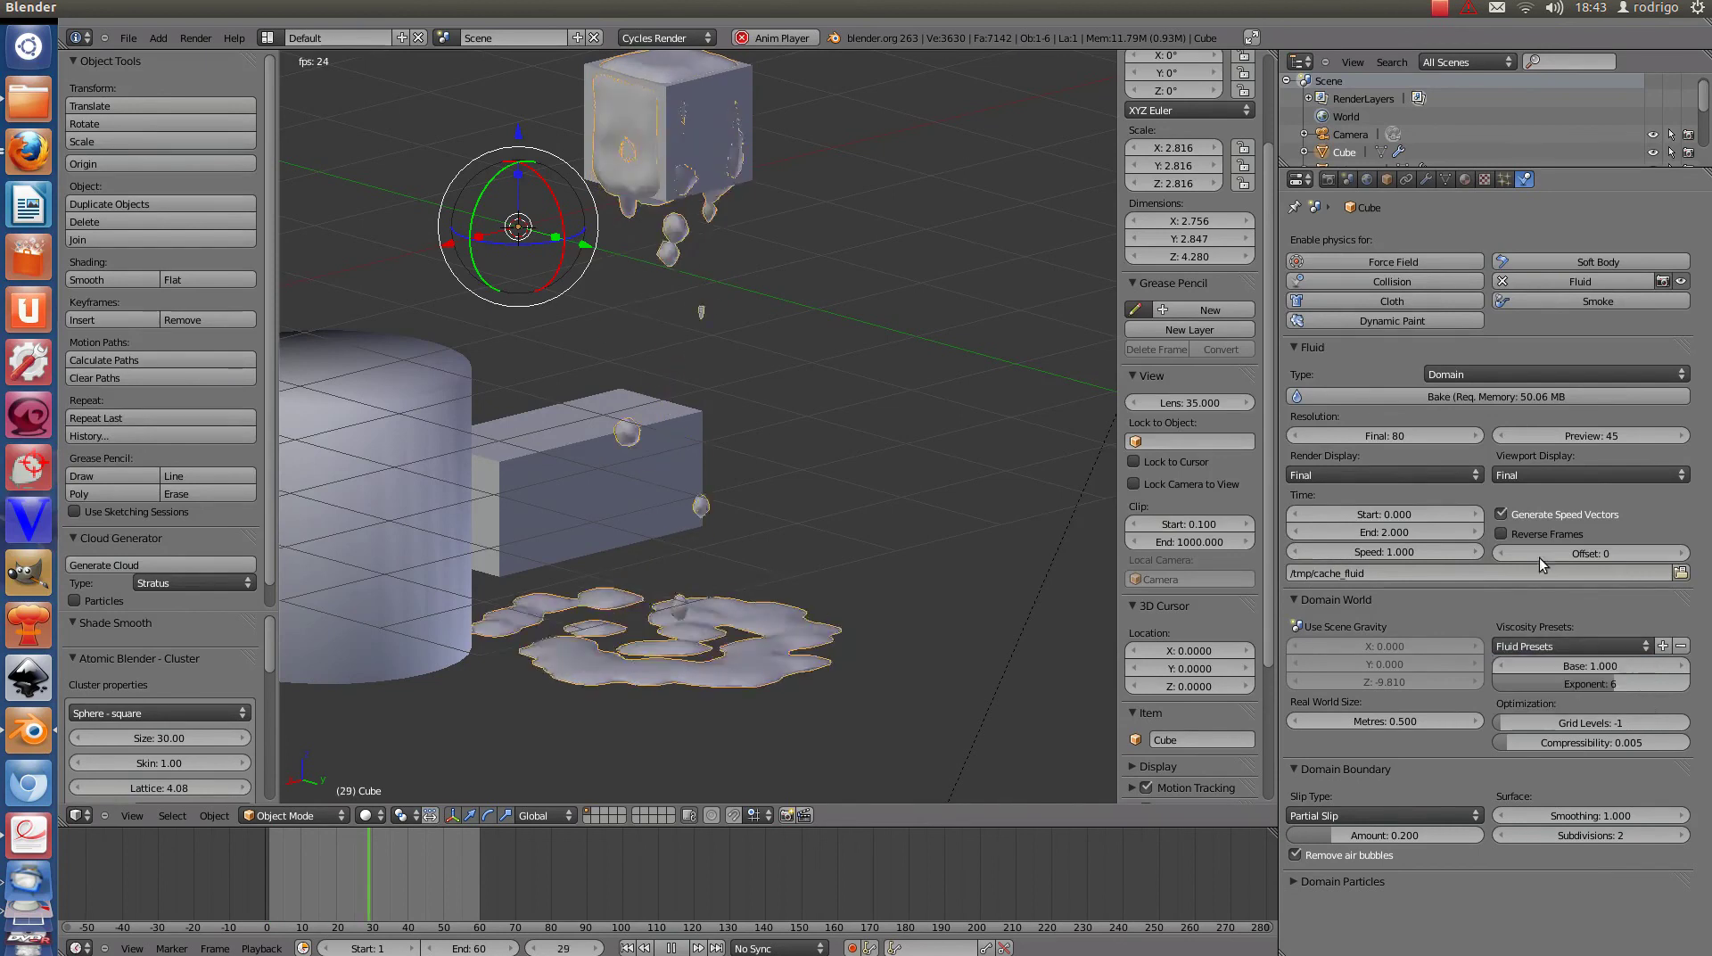